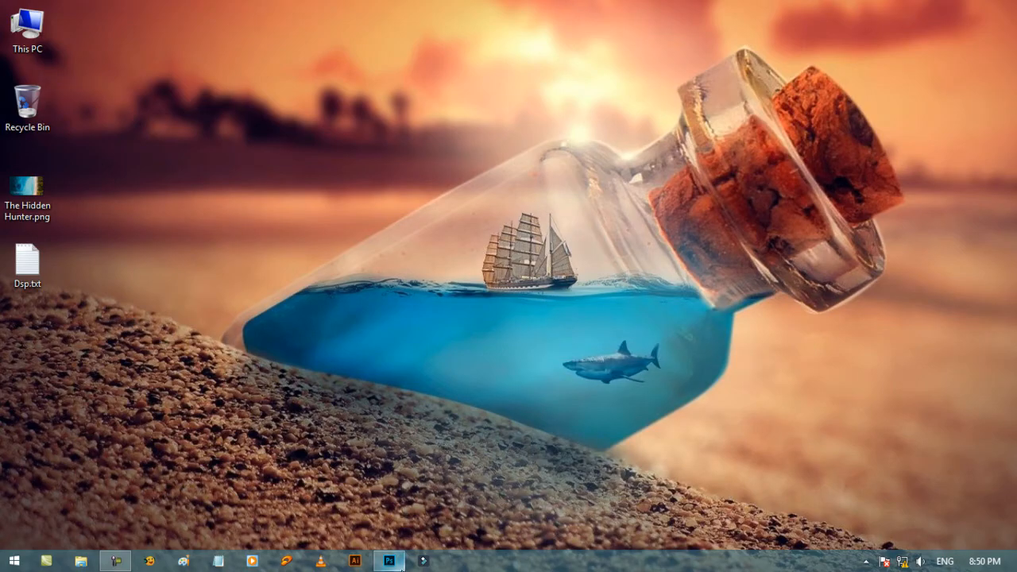
Switch to Photoshop and compare Layer 2 copy 5 with Layer 2 copy 4 by swapping their visibility.
click(389, 560)
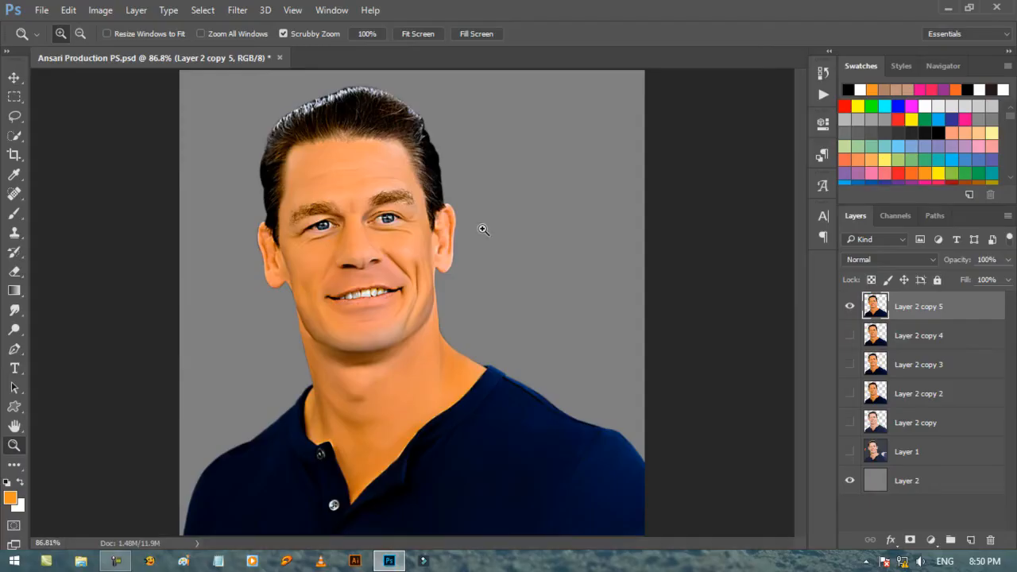
click(14, 78)
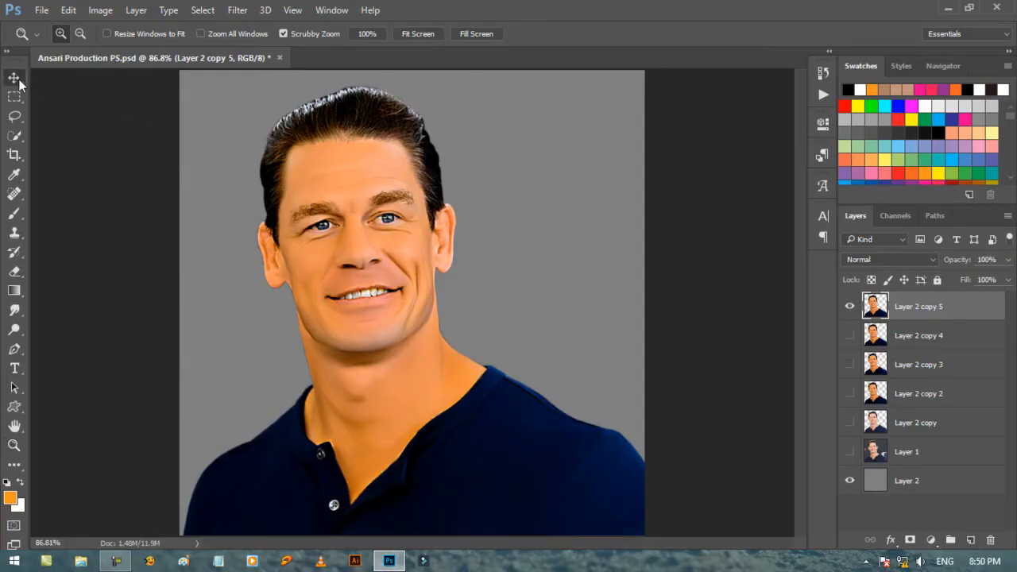
click(849, 335)
click(849, 306)
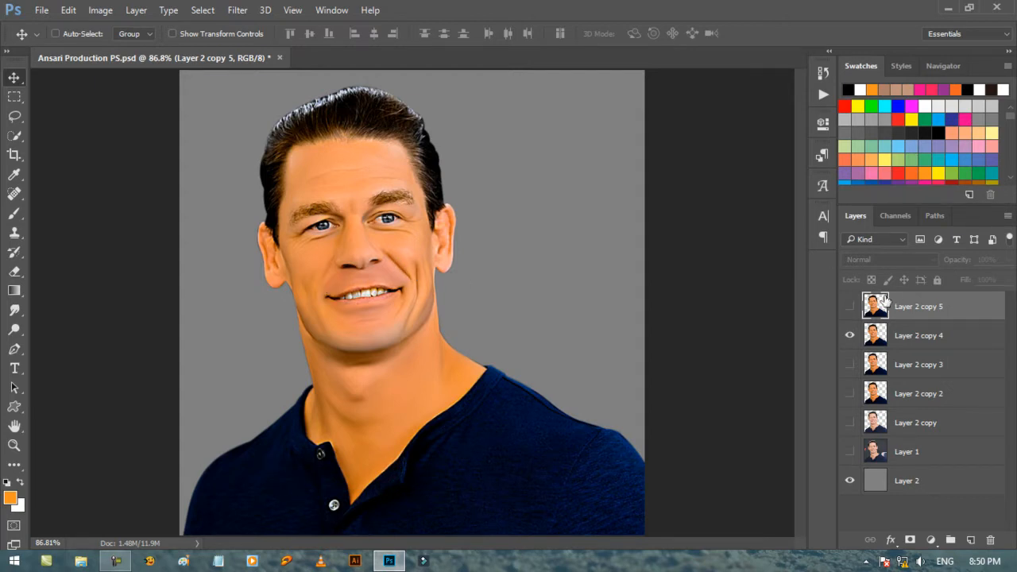
click(849, 306)
click(849, 335)
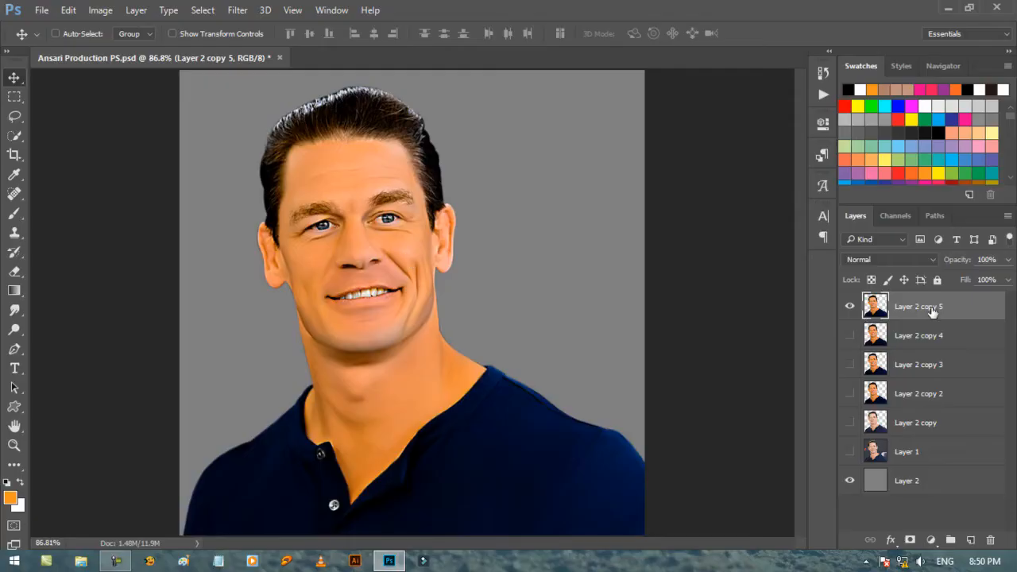
Duplicate Layer 2 copy 5, hide the original, and reset the foreground and background colours to black and white.
drag(967, 309, 973, 539)
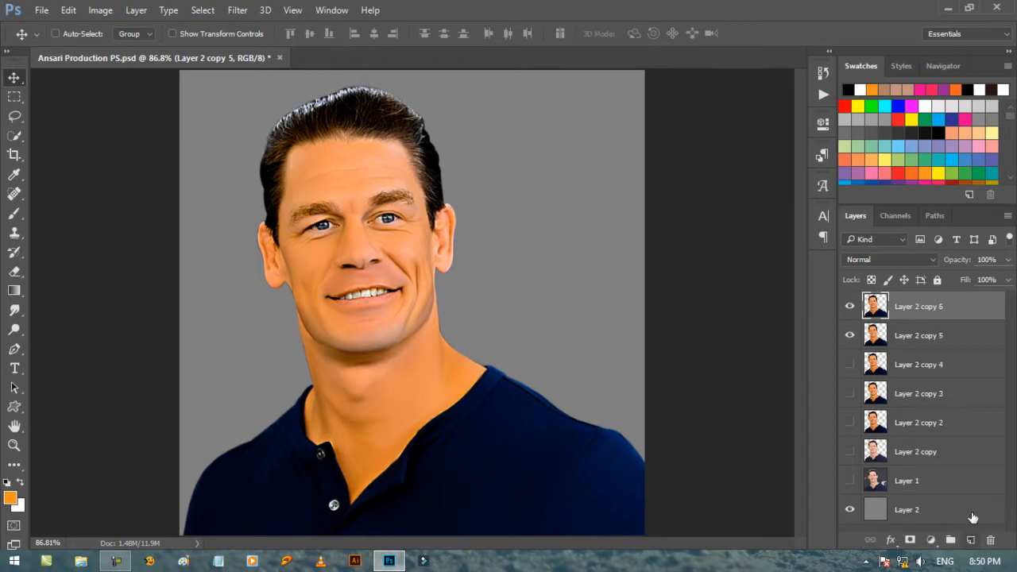
click(849, 337)
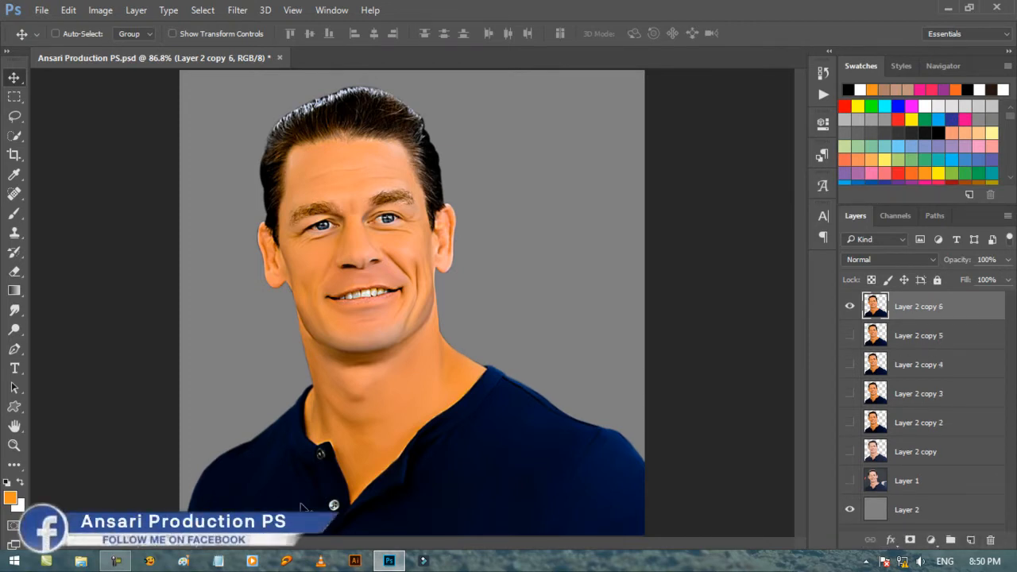
click(6, 482)
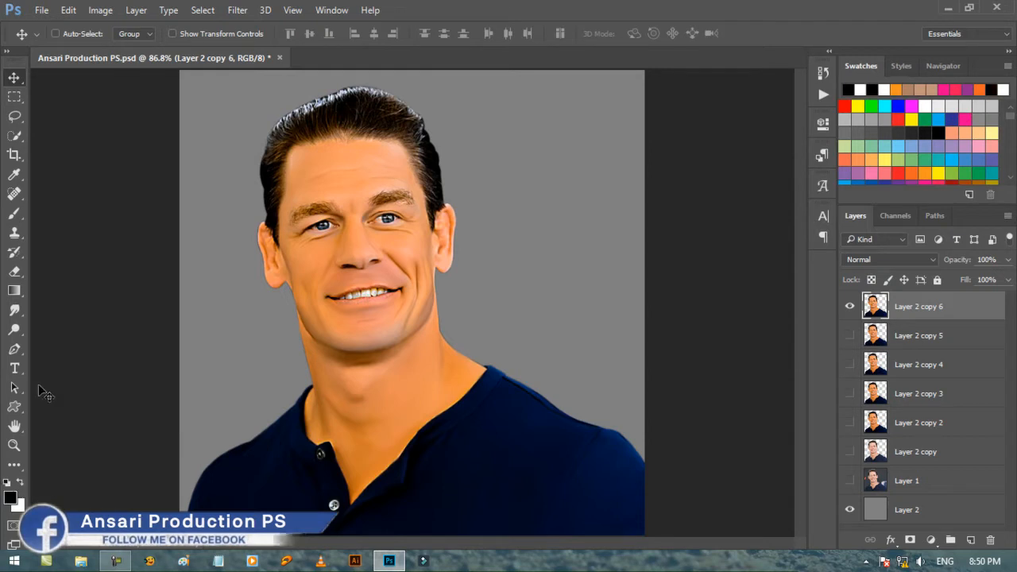
Smooth the rough texture of both lips with the Smudge tool at 20% strength and a brush size of 5.
click(14, 309)
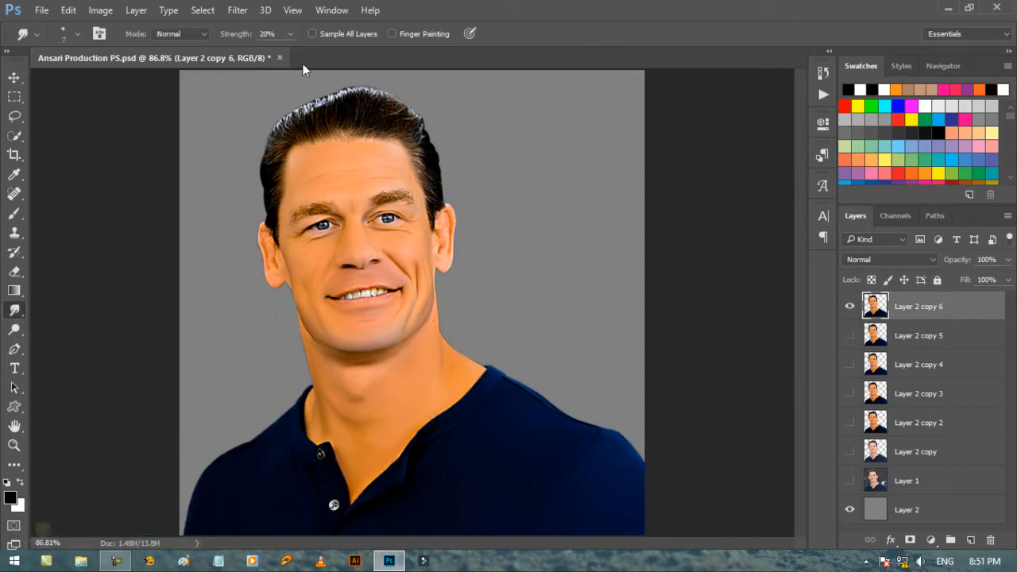
key(])
key(])
key(])
key(])
key(])
key(])
key(])
key(])
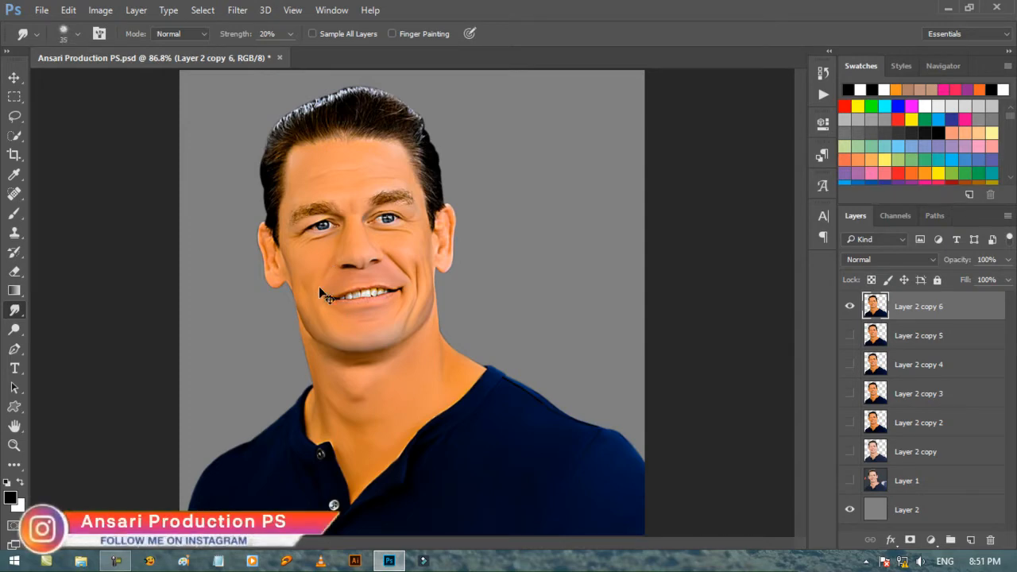
scroll(318, 286, up, 5)
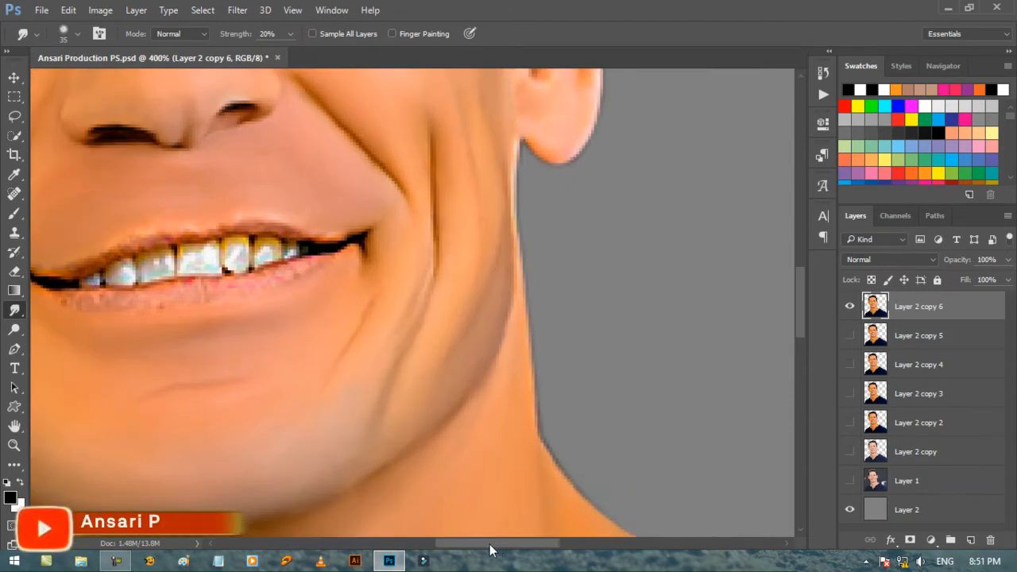
drag(489, 548, 467, 544)
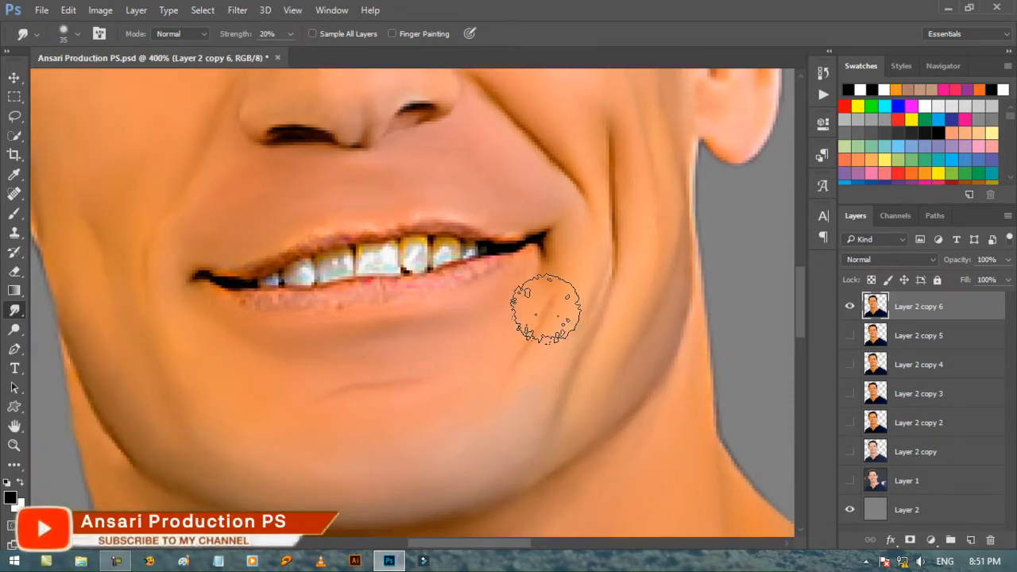
scroll(543, 308, up, 1)
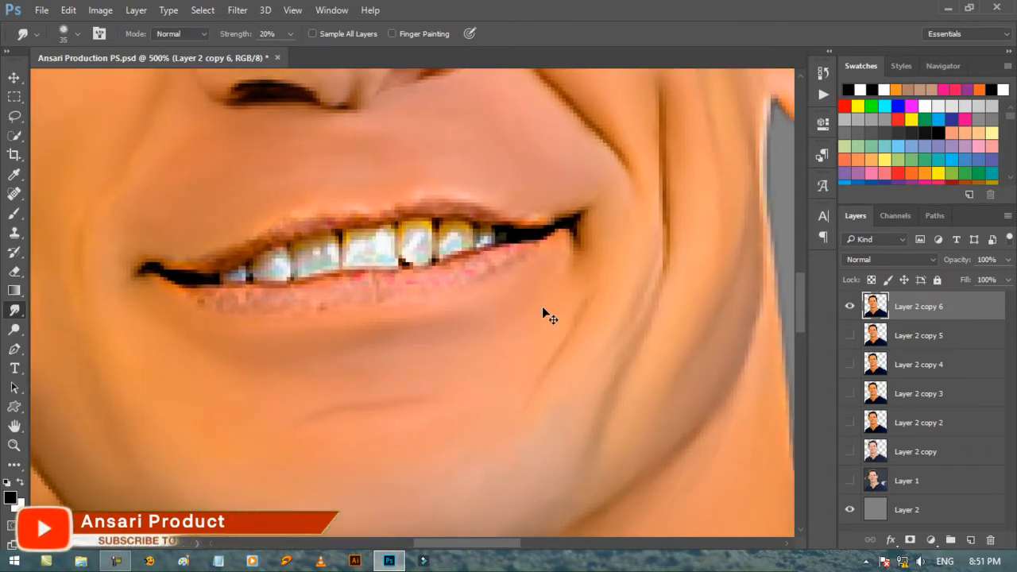
key(bracketleft)
key(bracketleft)
scroll(538, 317, down, 1)
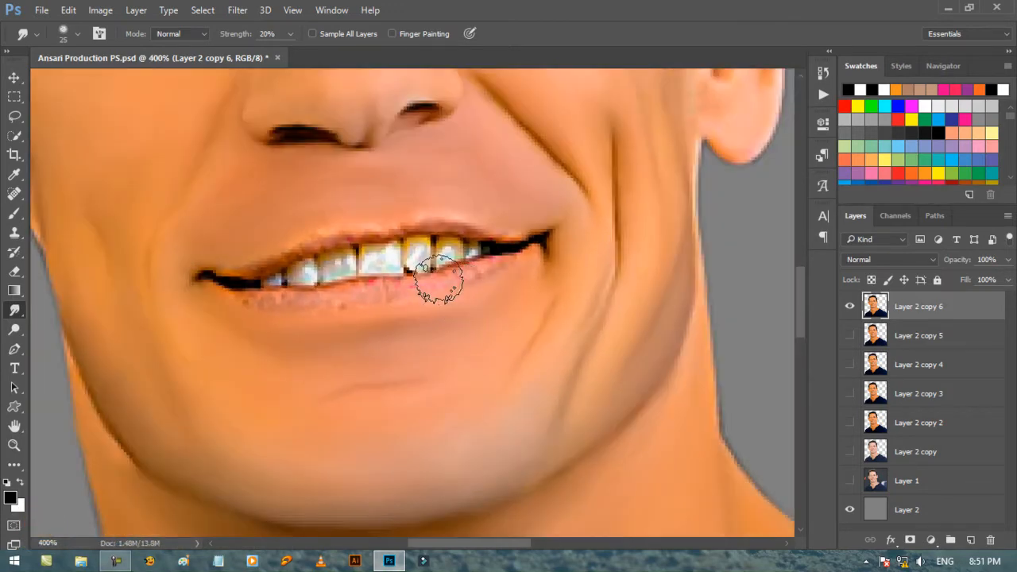
key(bracketleft)
key(bracketleft)
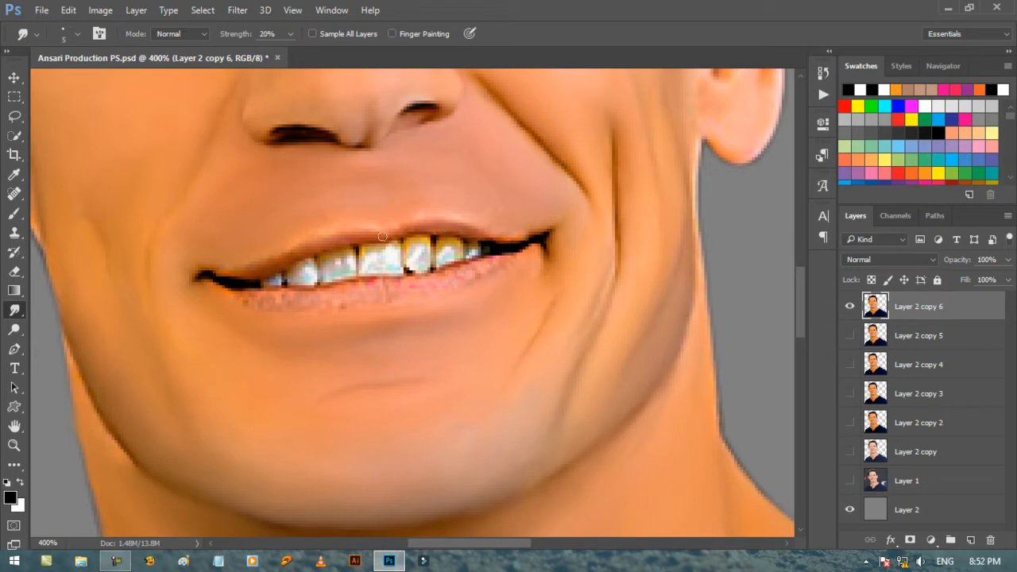
mouse_move(357, 304)
mouse_down()
mouse_move(249, 301)
mouse_move(391, 292)
mouse_move(353, 283)
mouse_move(411, 298)
mouse_move(491, 267)
mouse_up()
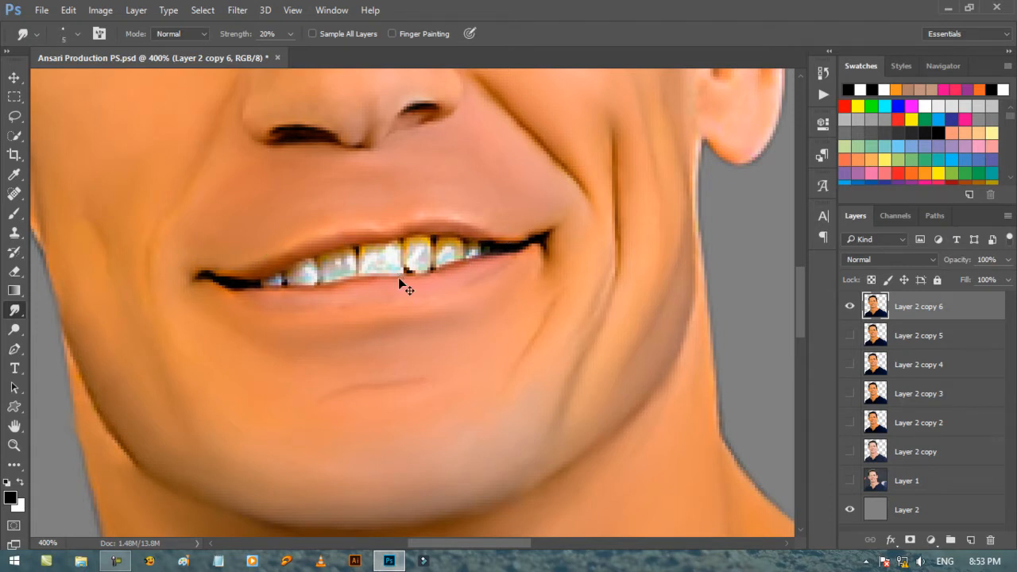
Smooth the surface of the teeth with the Smudge tool at brush size 6.
scroll(398, 277, up, 1)
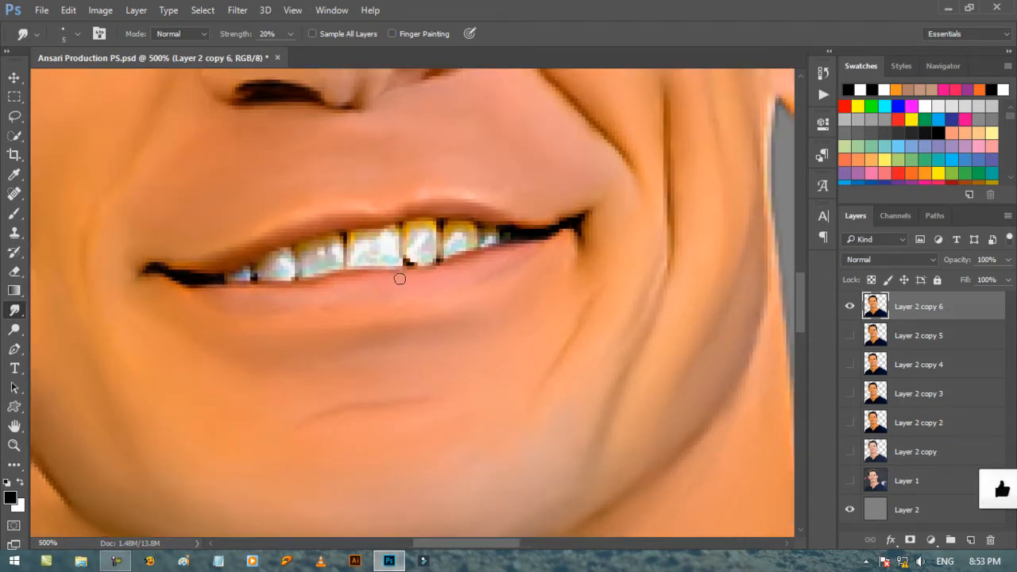
key(])
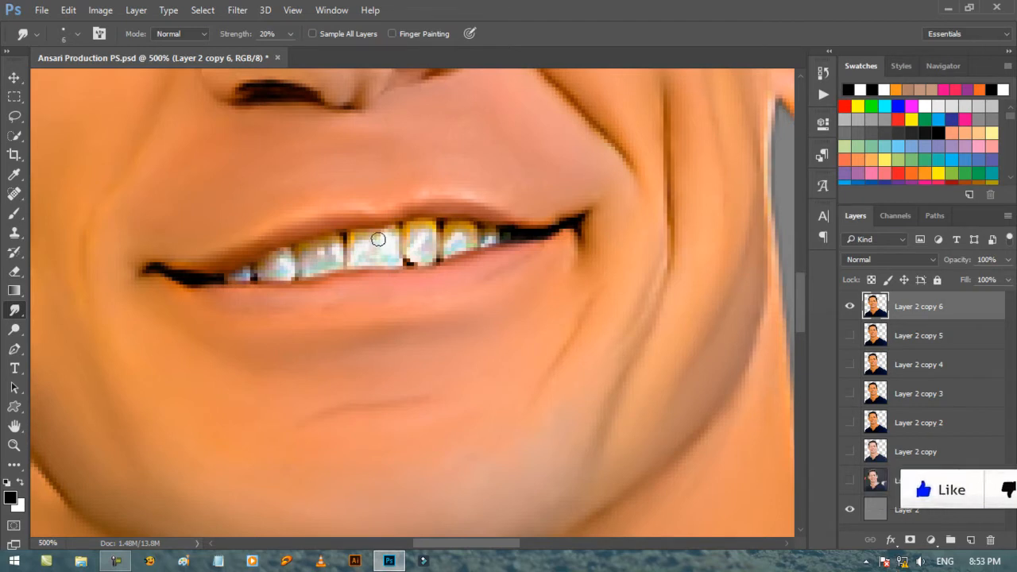
mouse_move(391, 257)
mouse_down()
mouse_move(365, 253)
mouse_move(360, 241)
mouse_move(383, 254)
mouse_move(357, 257)
mouse_move(491, 237)
mouse_move(334, 245)
mouse_move(310, 258)
mouse_move(332, 262)
mouse_move(263, 275)
mouse_move(285, 274)
mouse_move(285, 256)
mouse_move(247, 274)
mouse_up()
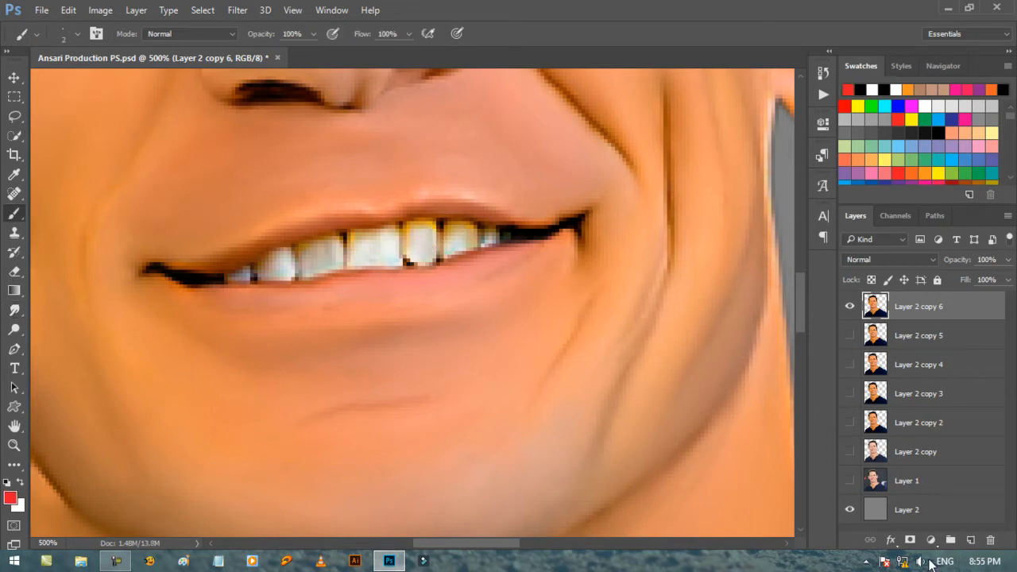
Add a Selective Color adjustment clipped to Layer 2 copy 6 and lower the Yellow amount in Yellows to its minimum.
click(930, 540)
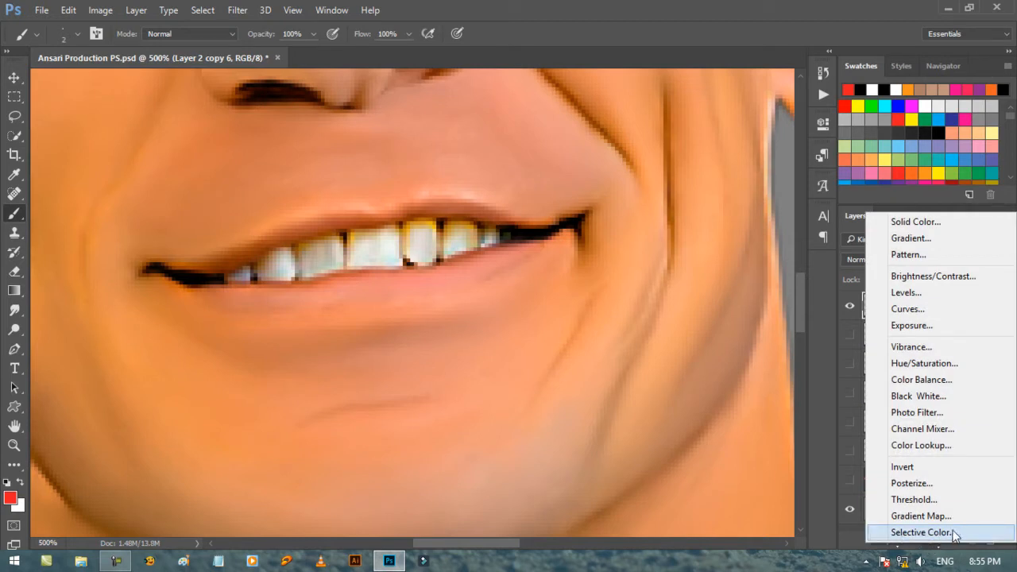
click(954, 534)
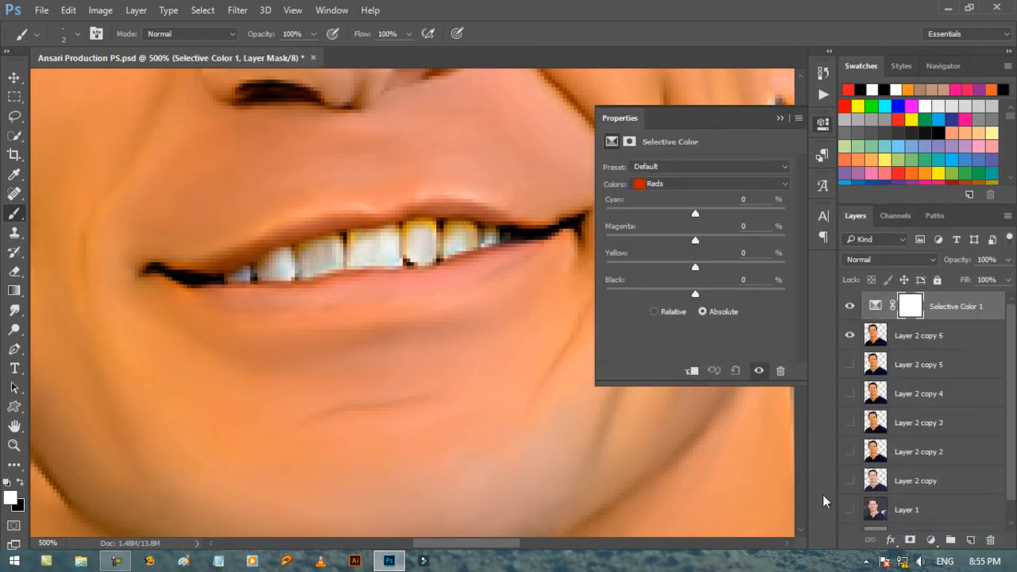
click(684, 181)
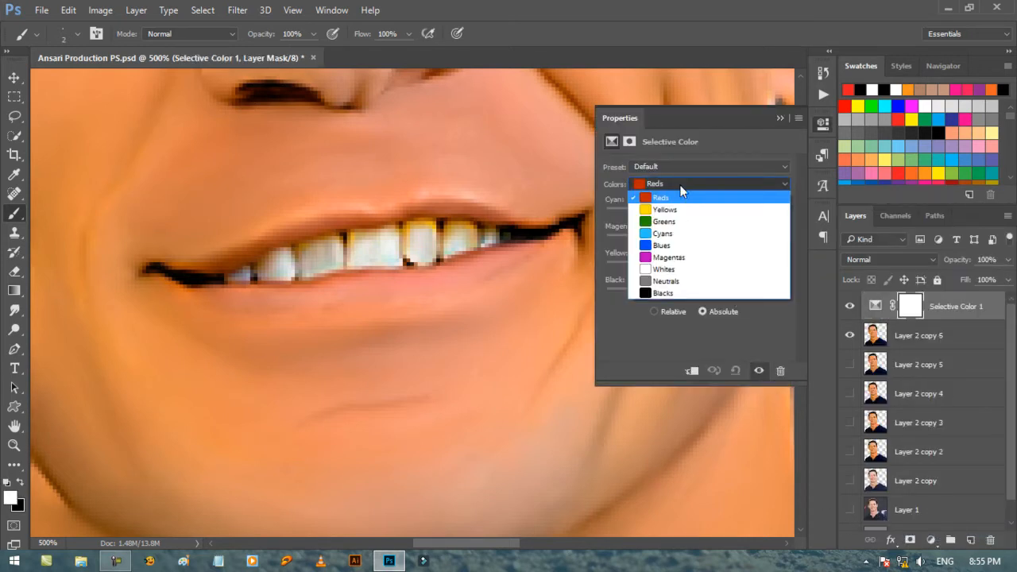
click(661, 209)
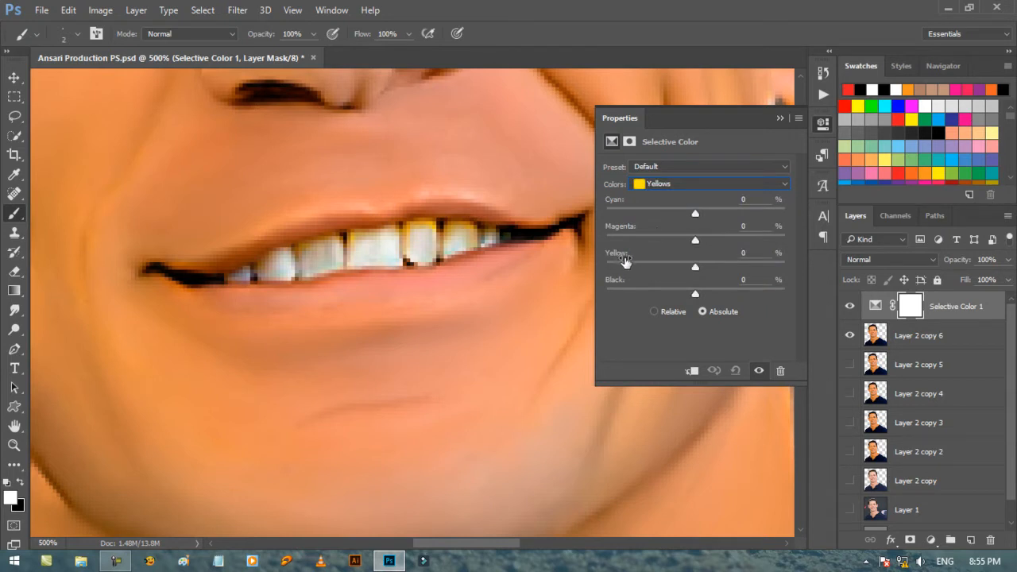
drag(697, 267, 645, 278)
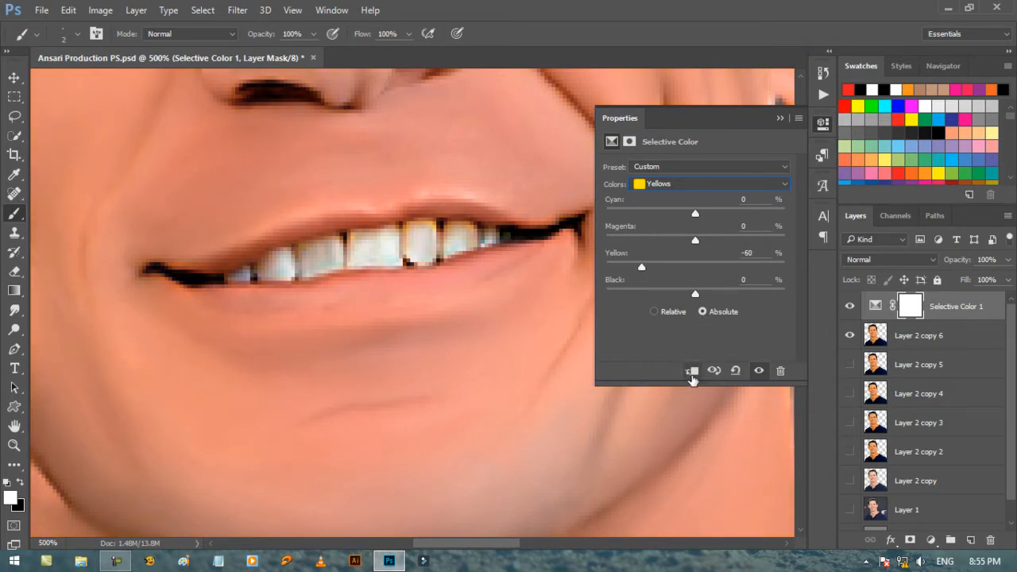
click(691, 373)
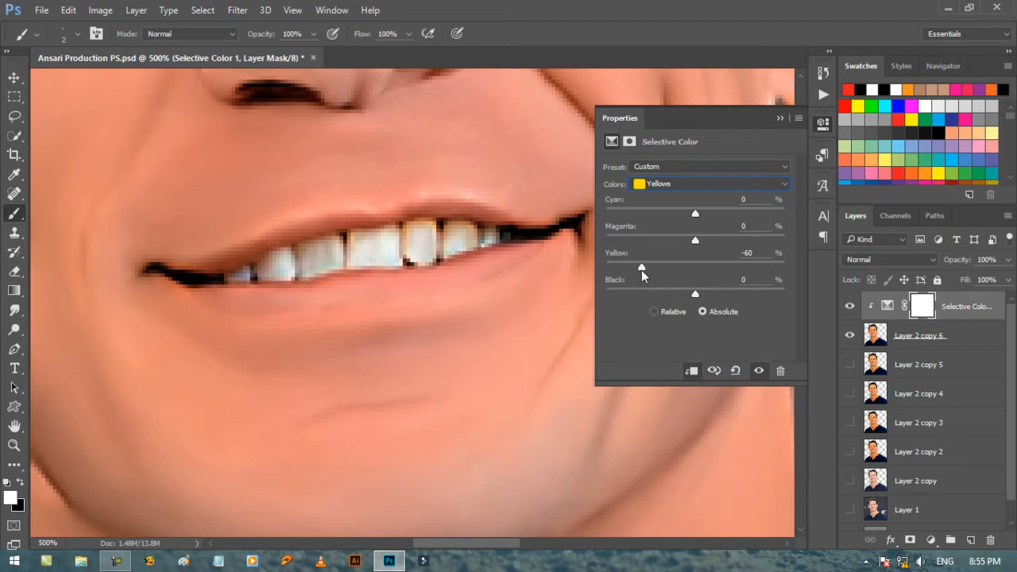
drag(641, 270, 594, 278)
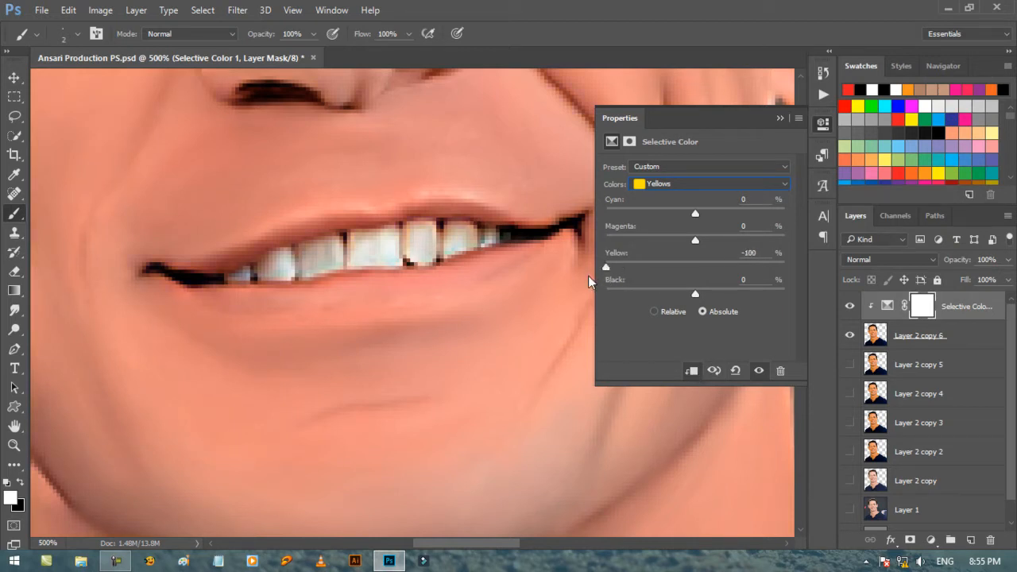
click(779, 120)
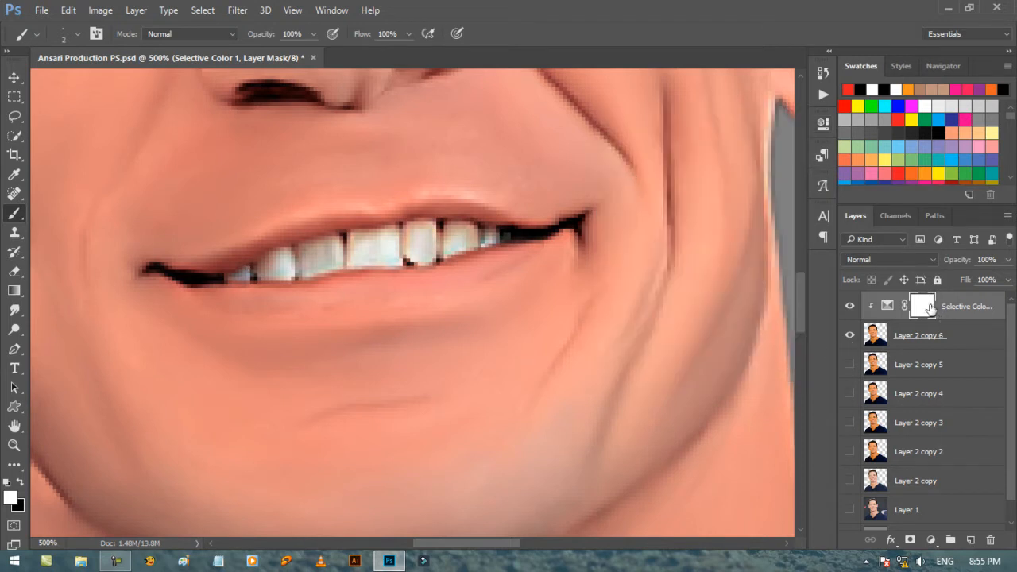
Invert the Selective Color mask to black and paint white over the teeth with a size 4 brush at 60% flow.
key(ctrl)
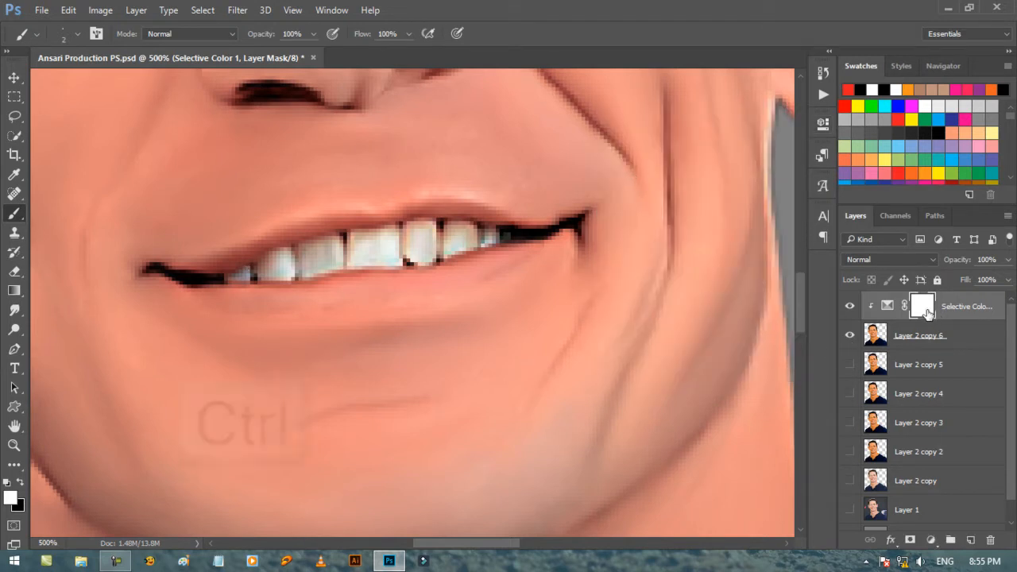
key(ctrl+i)
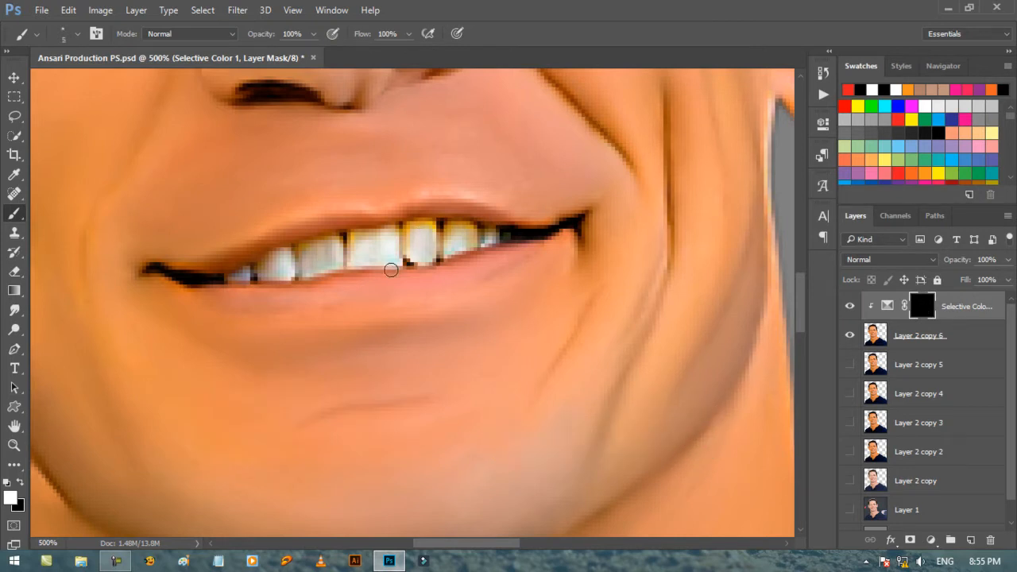
key(bracketright)
click(409, 34)
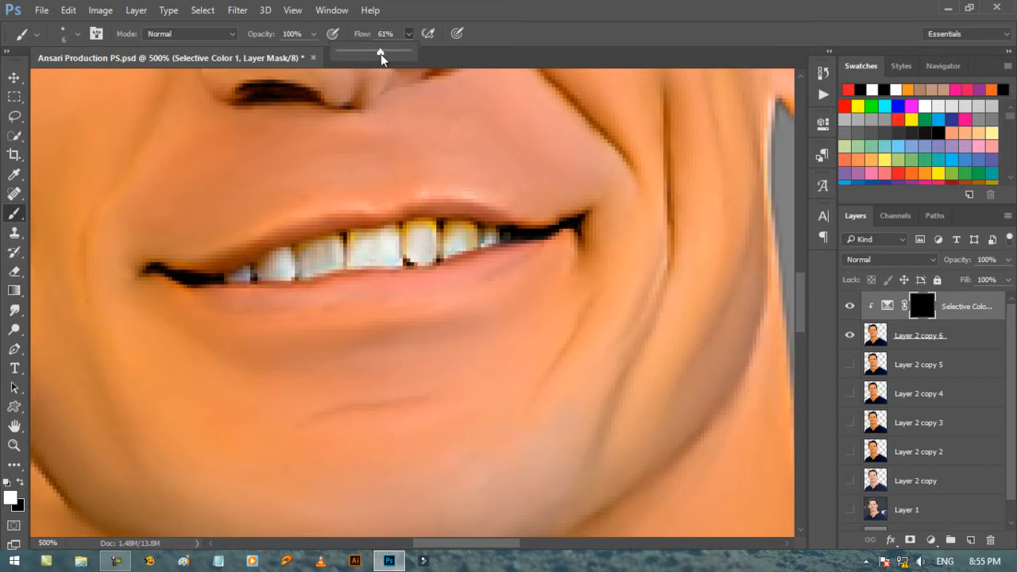
drag(380, 54, 380, 54)
click(513, 29)
key(bracketleft)
key(bracketleft)
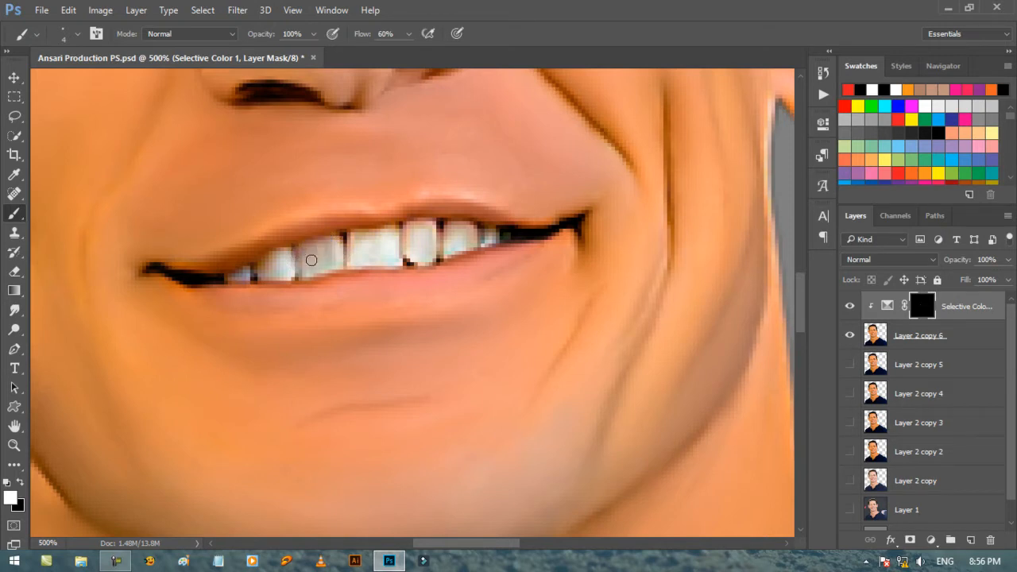
drag(251, 272, 232, 275)
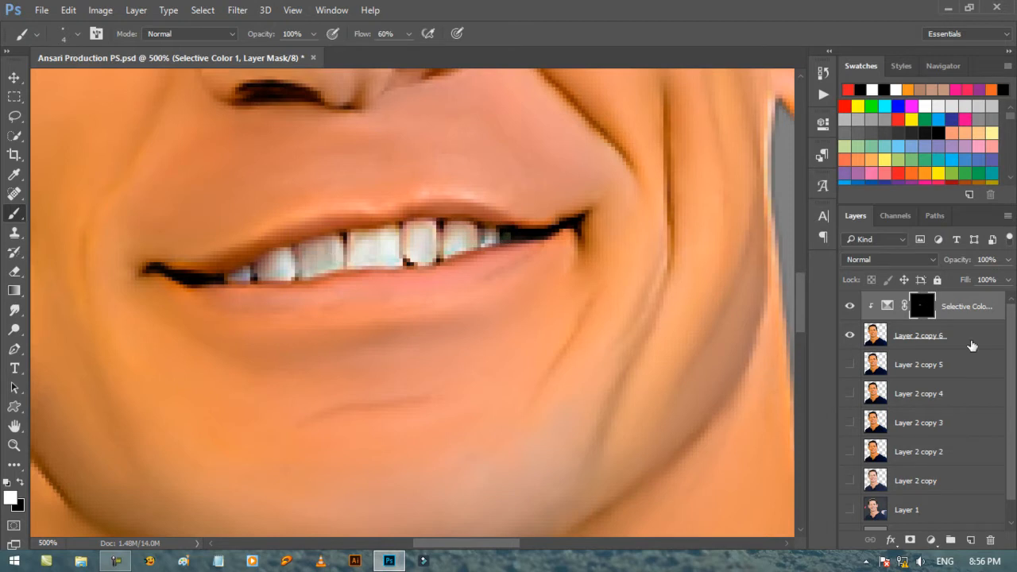
Add a clipped Hue/Saturation adjustment above Selective Color with Saturation -54 and Lightness +4.
click(887, 305)
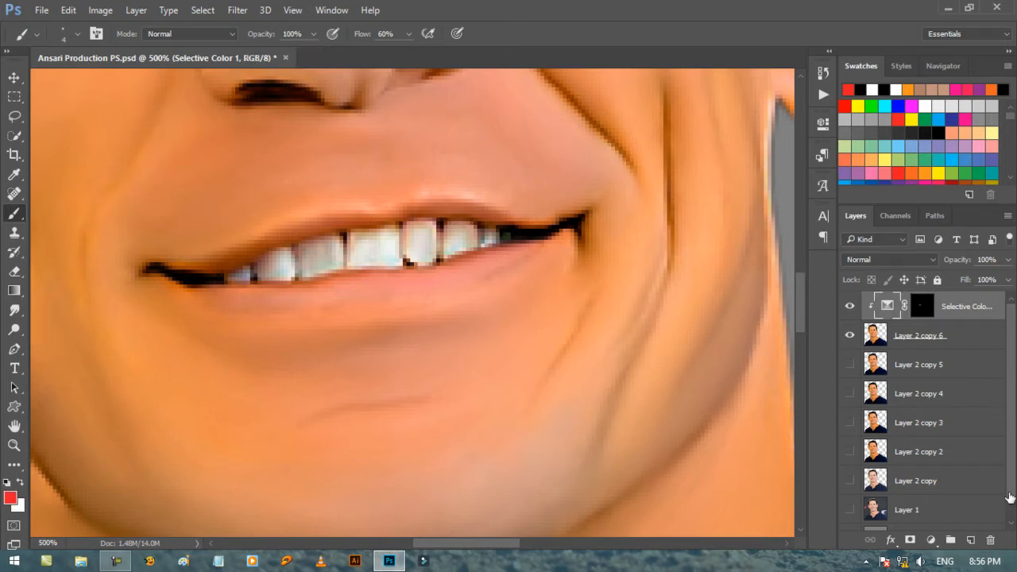
click(931, 540)
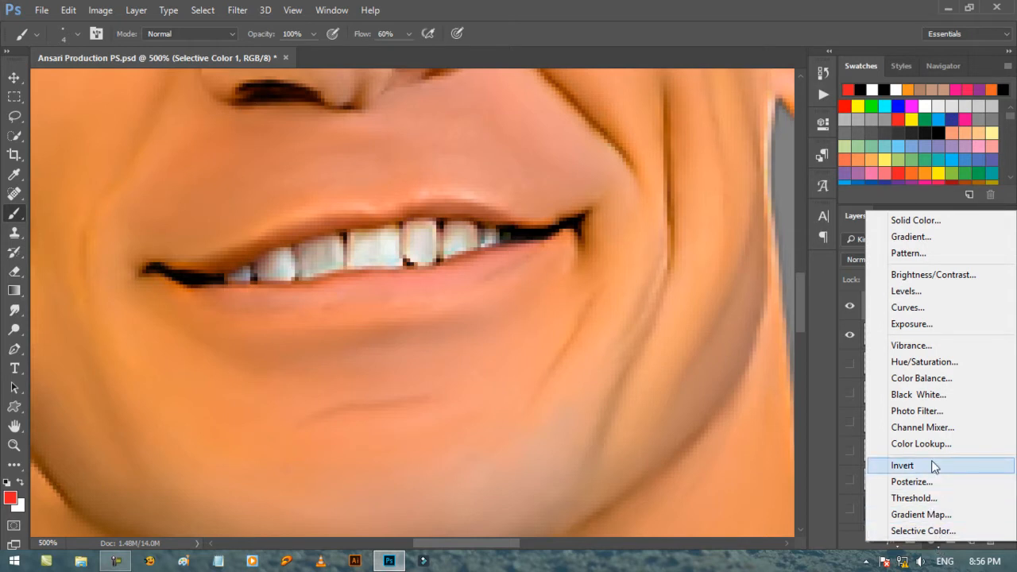
click(936, 362)
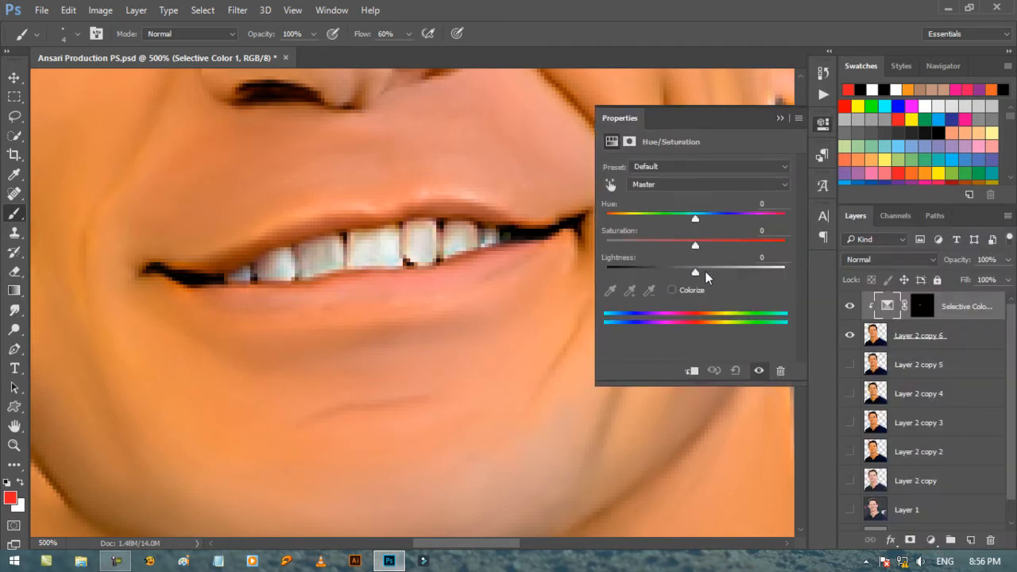
click(691, 370)
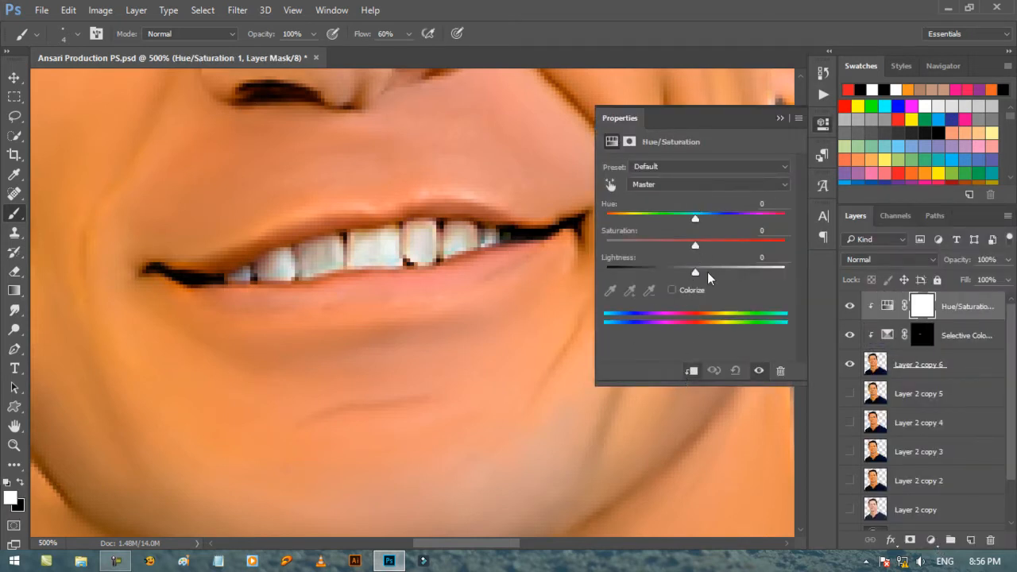
drag(694, 247, 642, 247)
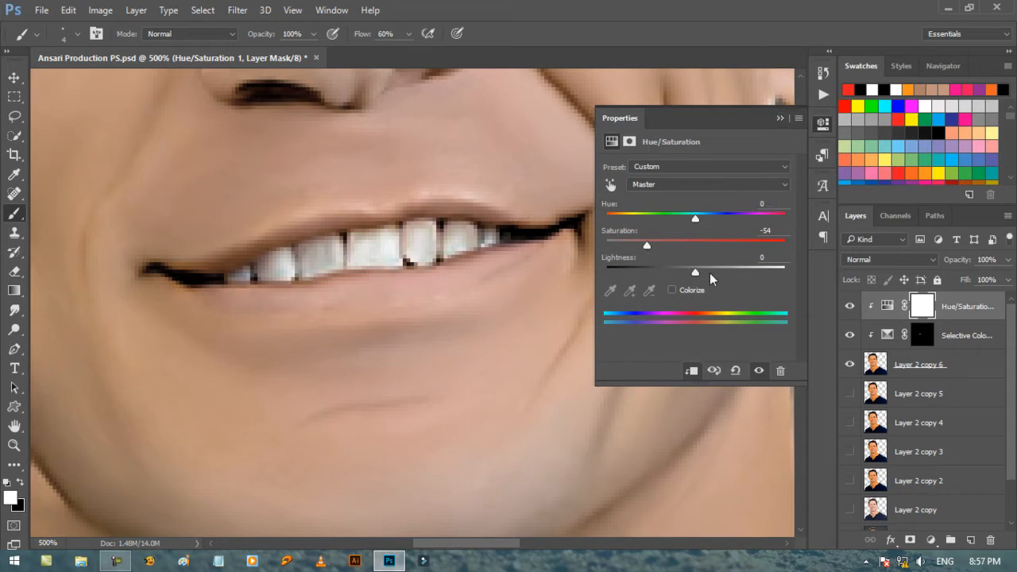
mouse_move(698, 272)
mouse_down()
mouse_move(708, 275)
mouse_move(699, 279)
mouse_up()
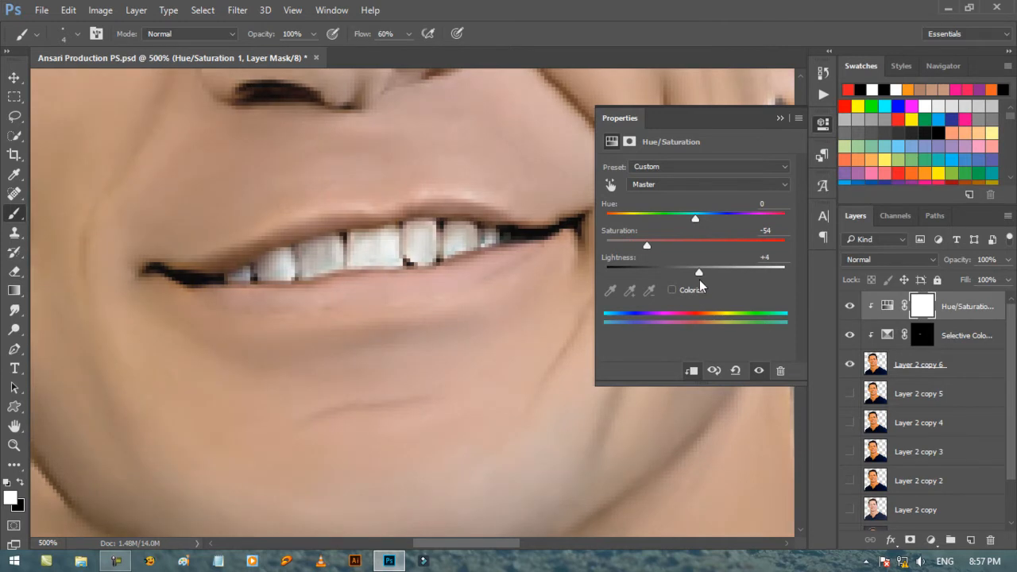
Invert the Hue/Saturation mask to black and paint white over the teeth with a size 4 brush at 60% flow.
click(781, 119)
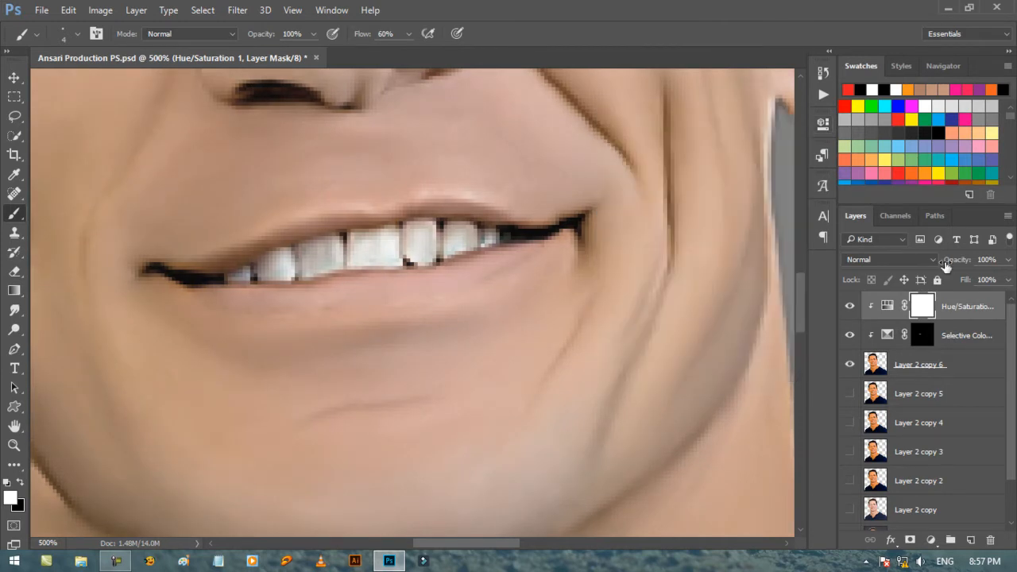
key(ctrl+i)
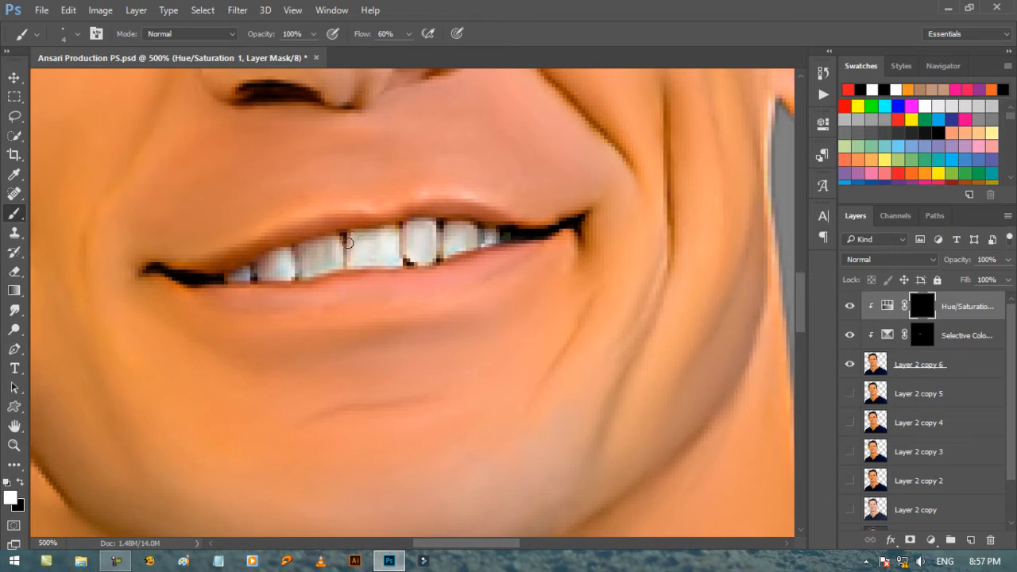
drag(348, 246, 347, 260)
drag(289, 262, 254, 273)
Paint white over the small teeth near the mouth corner on the Selective Color mask, and reselect the Hue/Saturation mask.
click(921, 334)
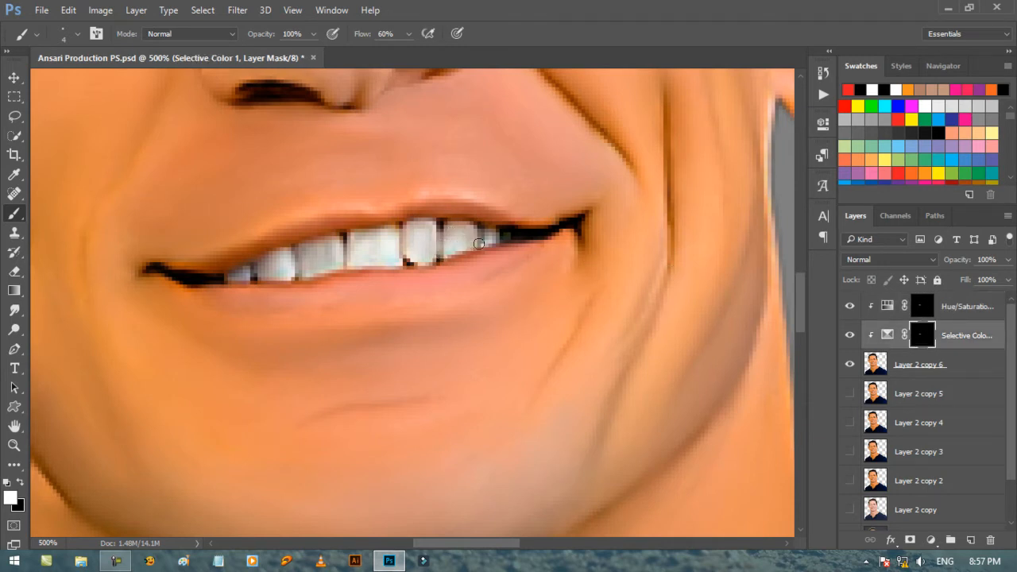
drag(479, 244, 501, 239)
click(922, 308)
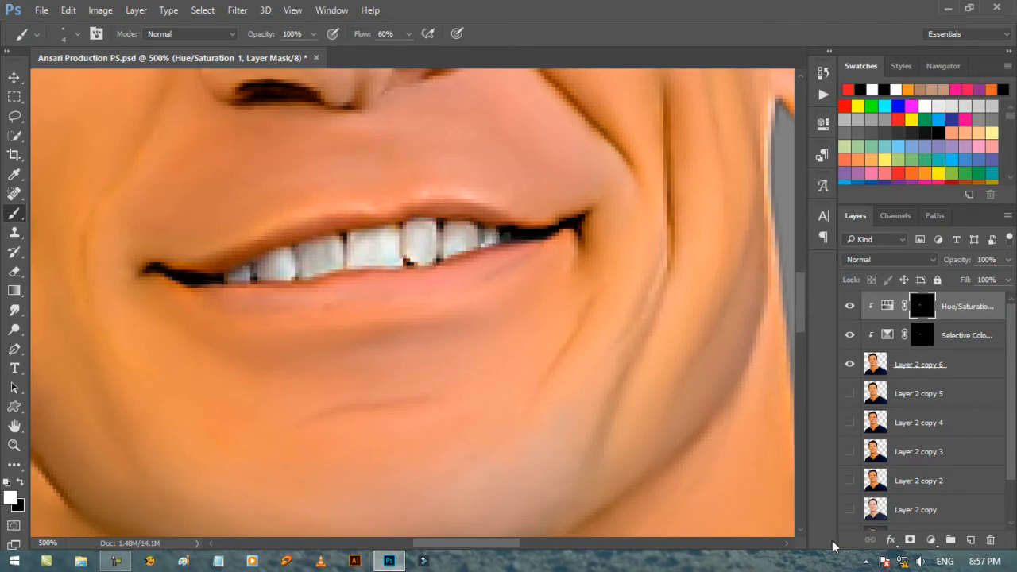
Hide the grey background Layer 2 and stamp all visible layers into a new layer at the top of the stack.
key(ctrl+minus)
key(ctrl+minus)
key(ctrl+minus)
key(ctrl+minus)
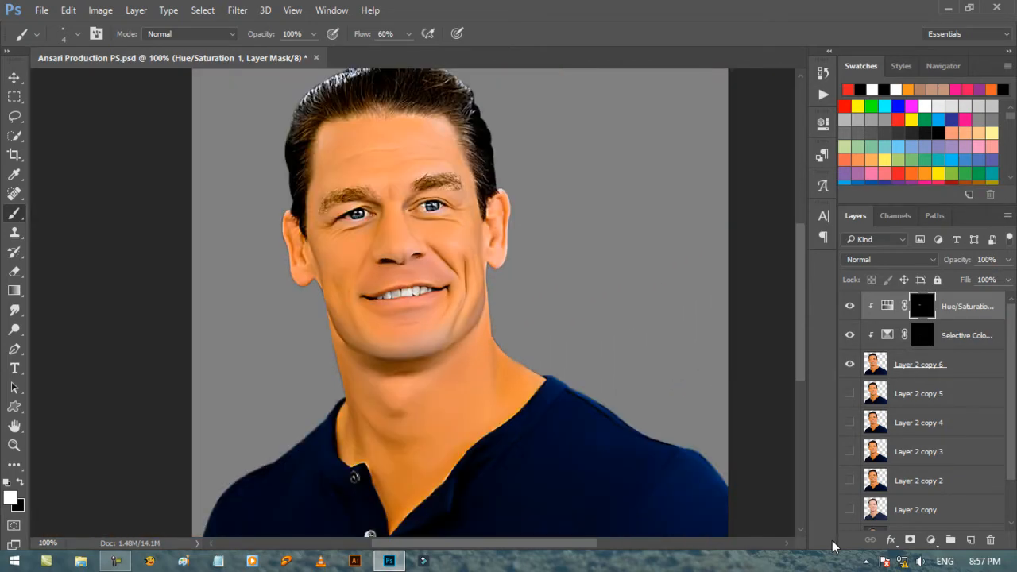
ctrl+click(966, 335)
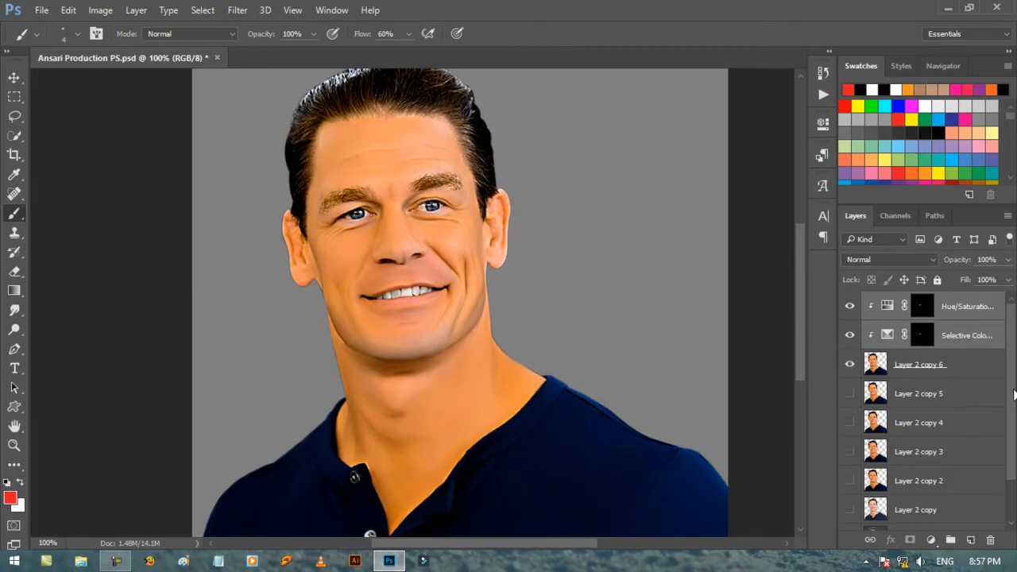
scroll(1013, 395, down, 2)
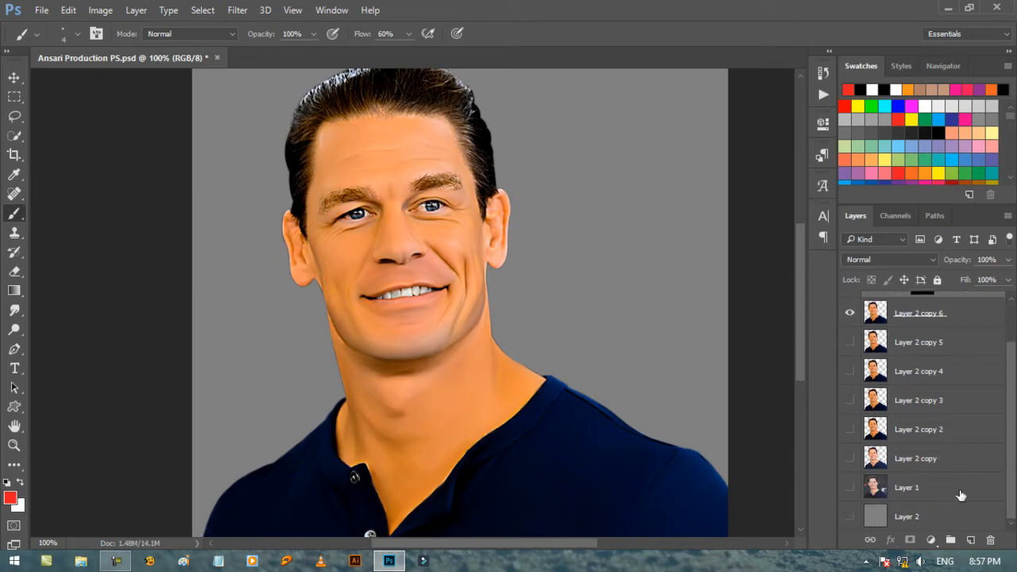
scroll(1011, 465, up, 2)
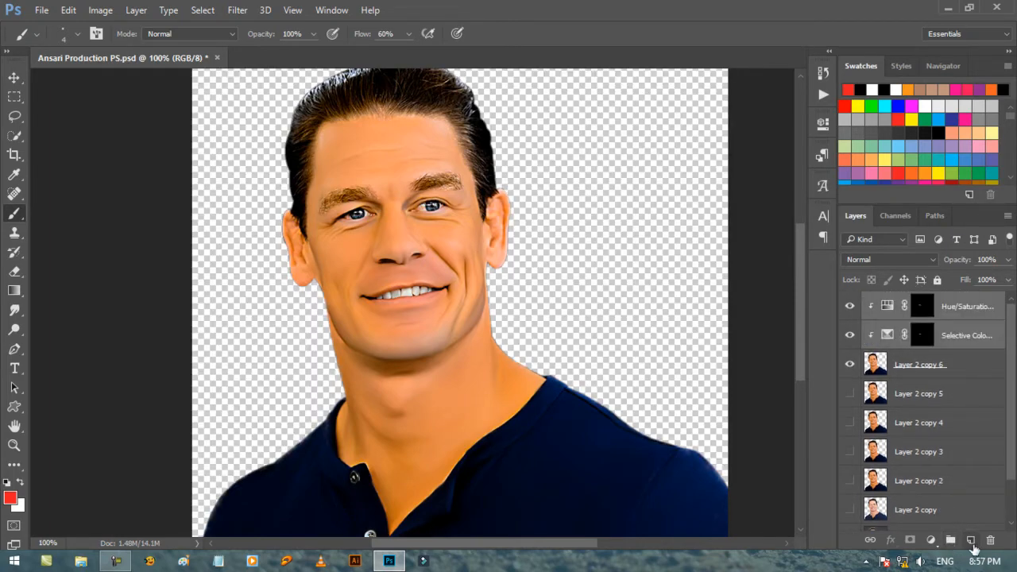
click(971, 541)
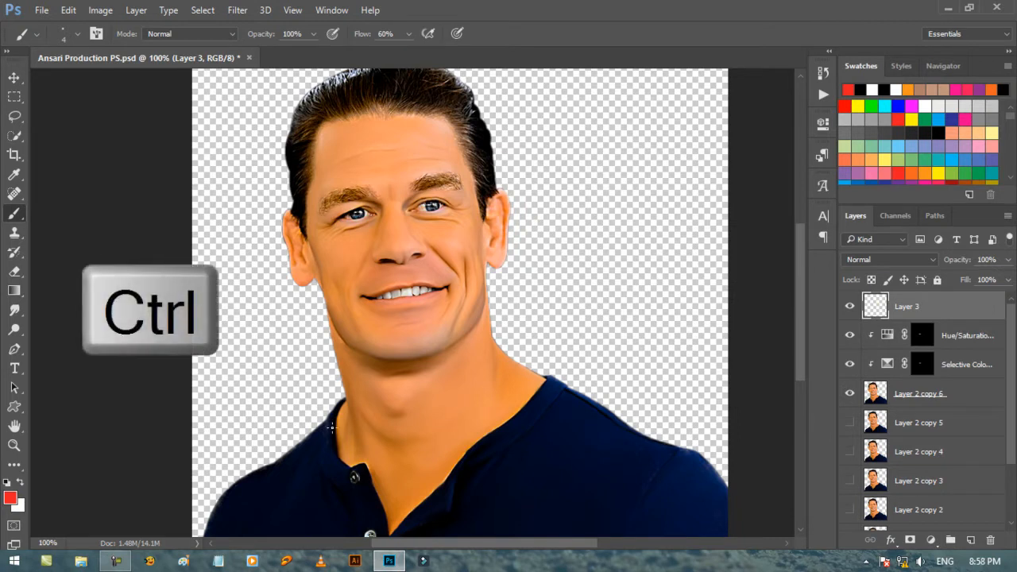
key(ctrl+alt+shift+e)
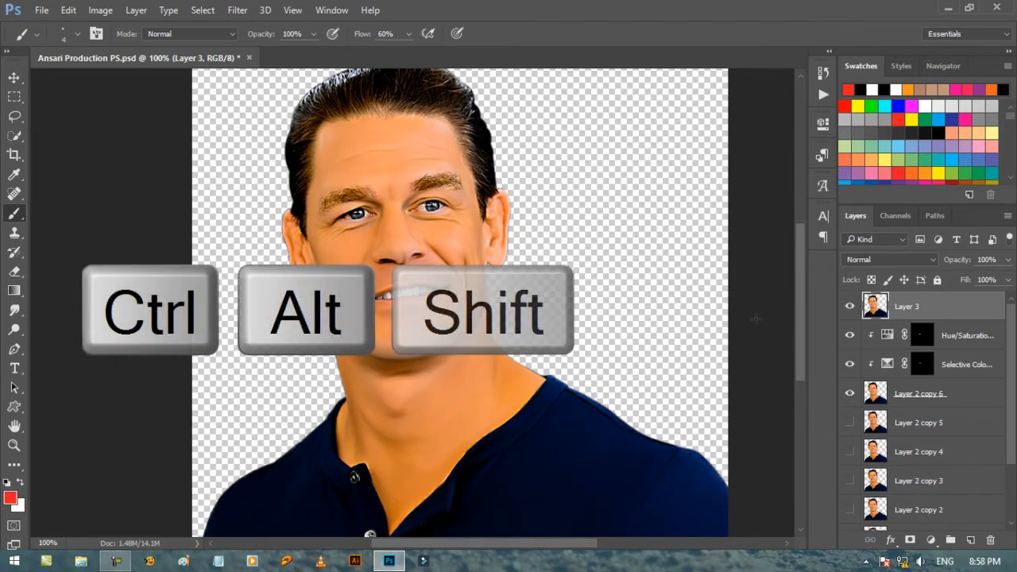
Hide both adjustment layers and Layer 2 copy 6, comparing the teeth with Layer 3 off and on.
click(849, 335)
click(849, 364)
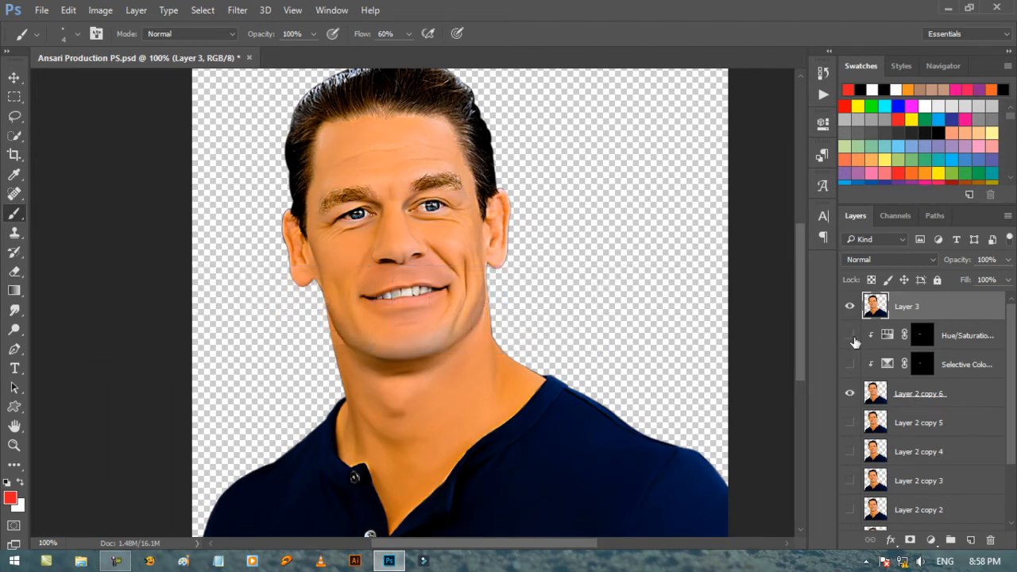
click(14, 445)
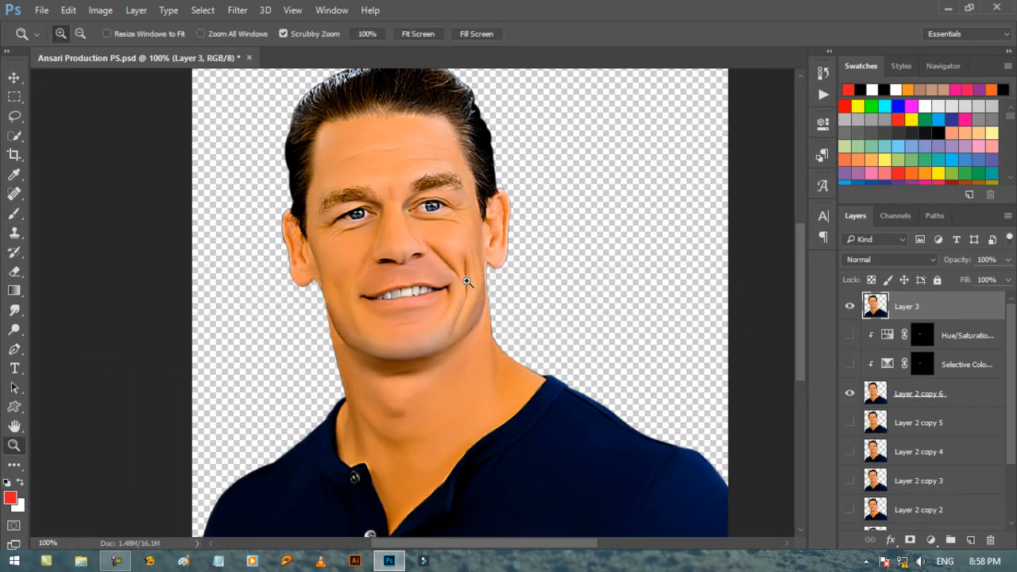
click(409, 275)
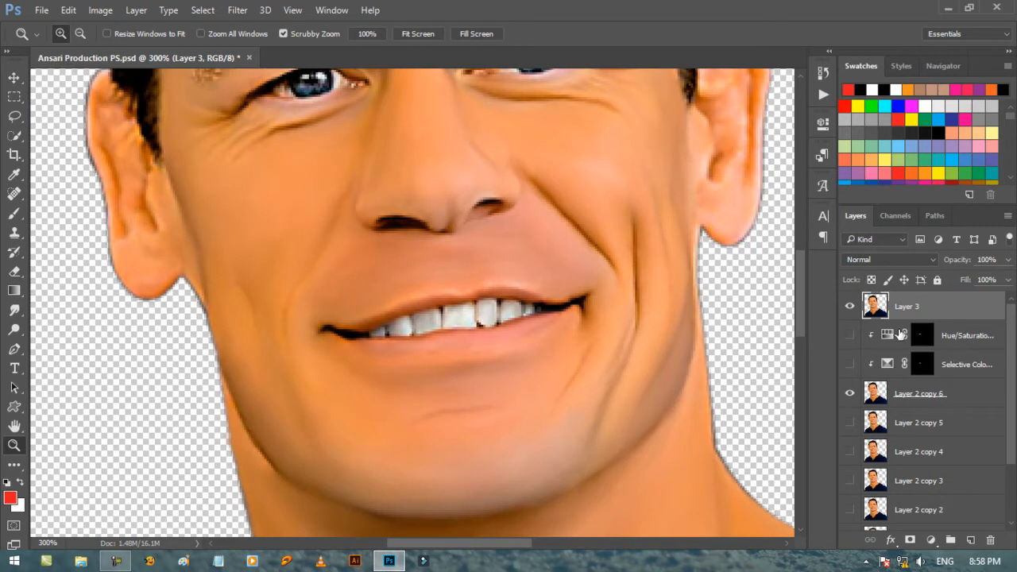
click(850, 309)
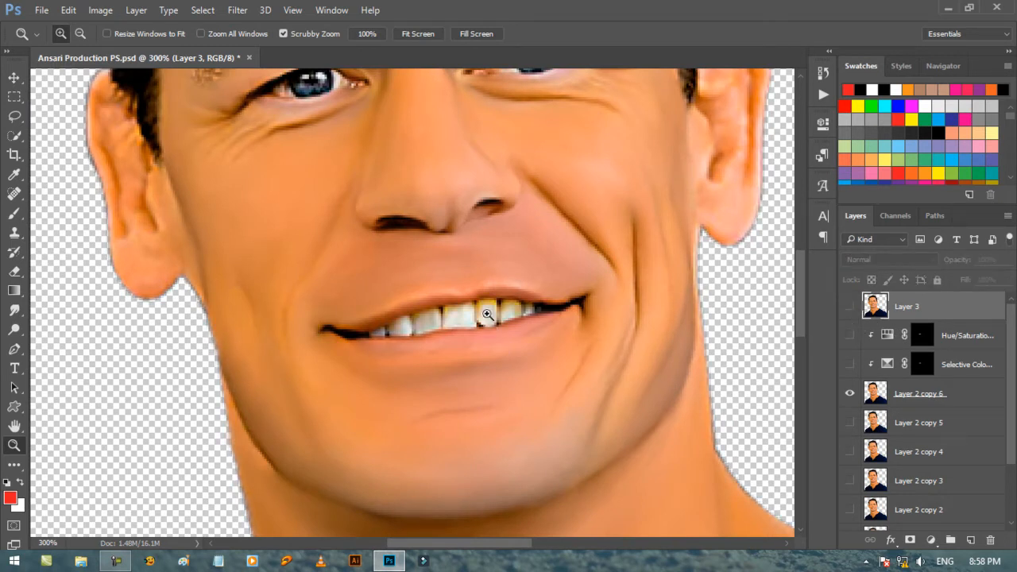
click(850, 307)
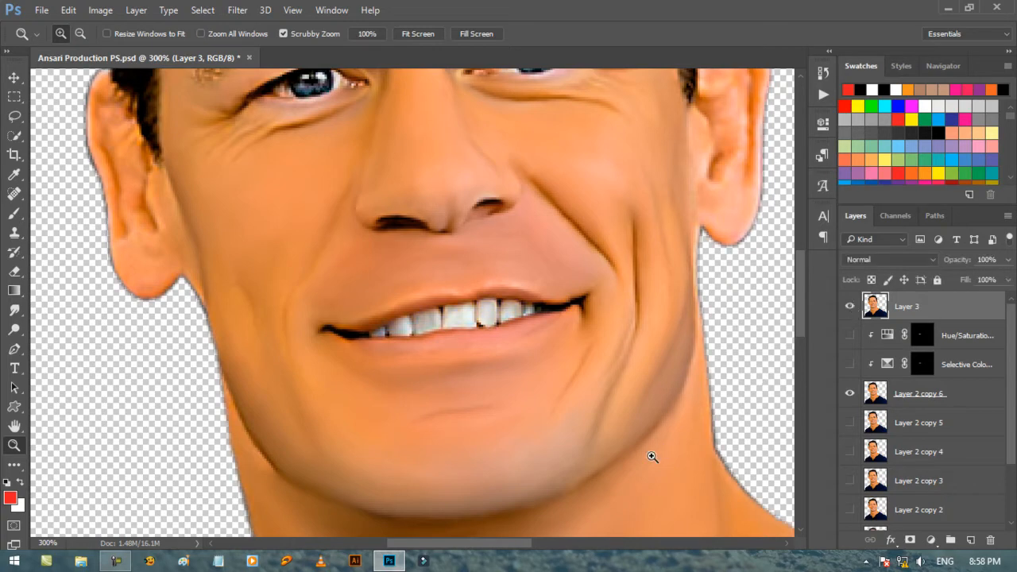
click(849, 393)
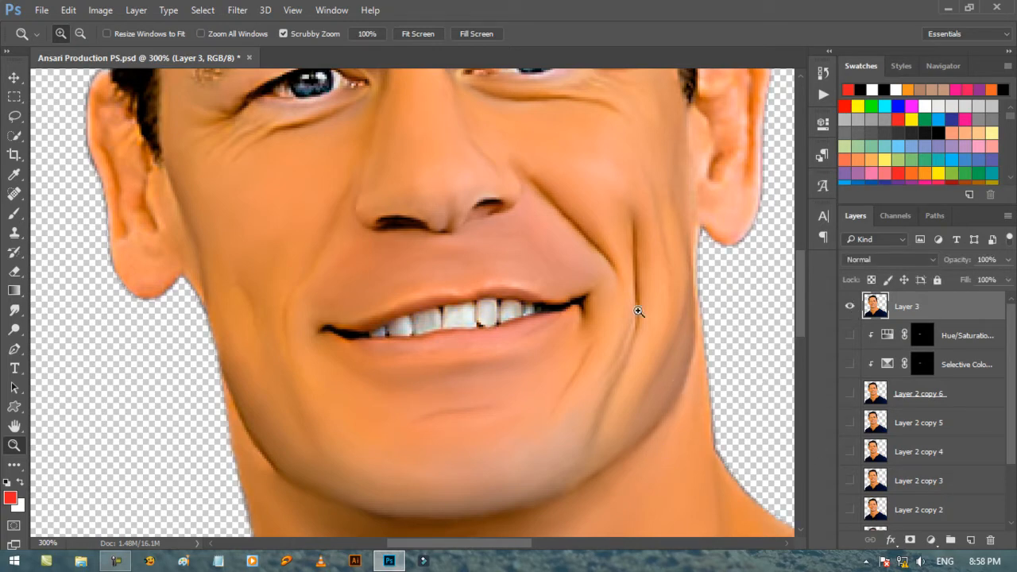
Brighten the teeth on Layer 3 using the Dodge tool with a size 5 brush, Midtones range and 10% exposure.
key(ctrl+minus)
key(ctrl+minus)
key(ctrl+minus)
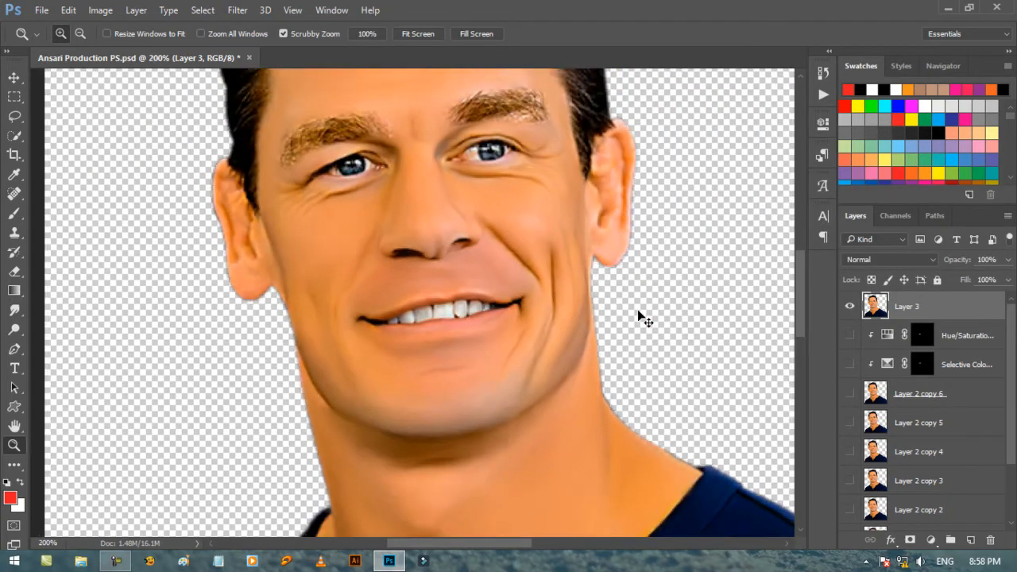
key(ctrl+plus)
key(ctrl+plus)
key(ctrl+plus)
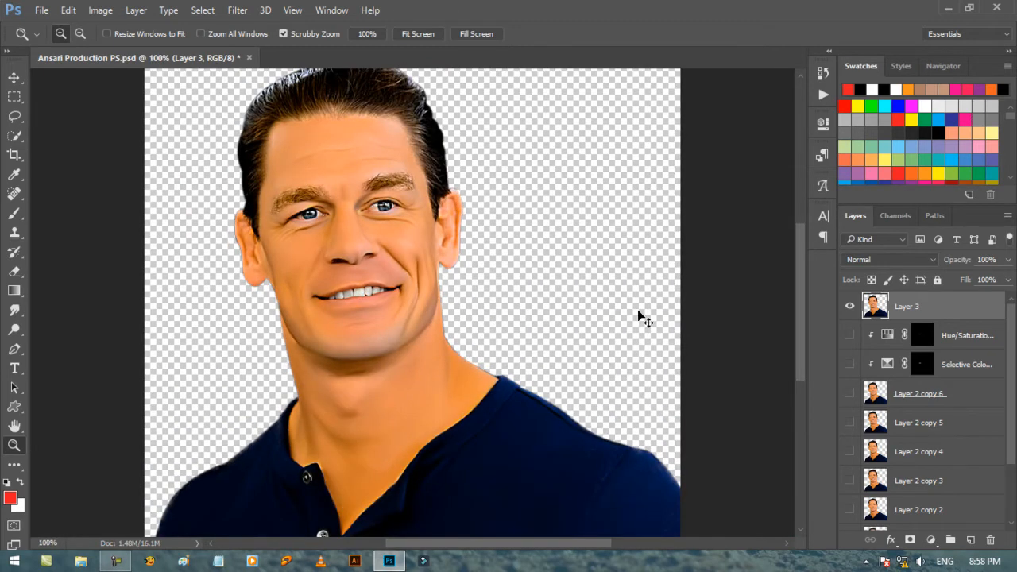
key(ctrl+plus)
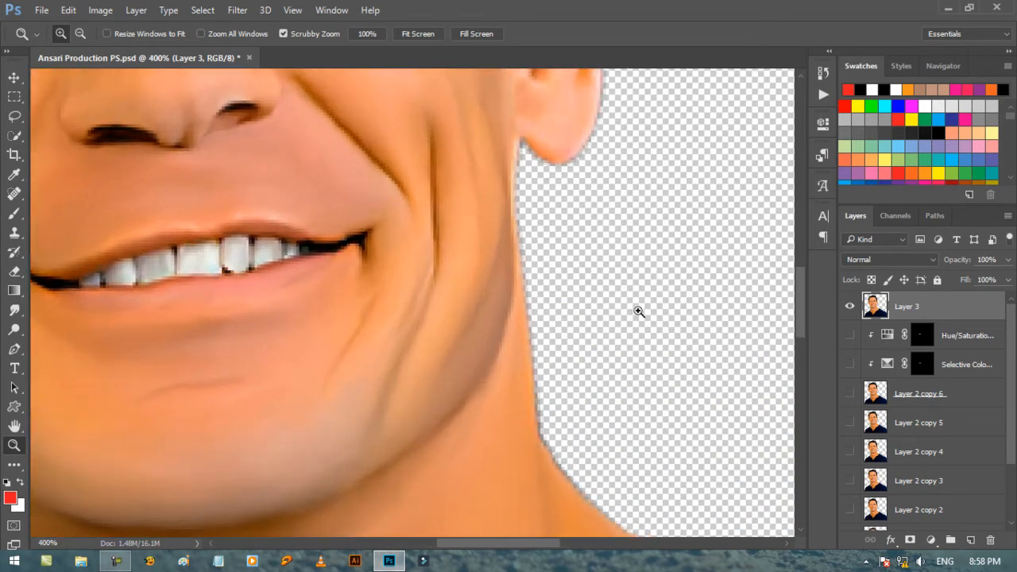
drag(553, 548, 503, 548)
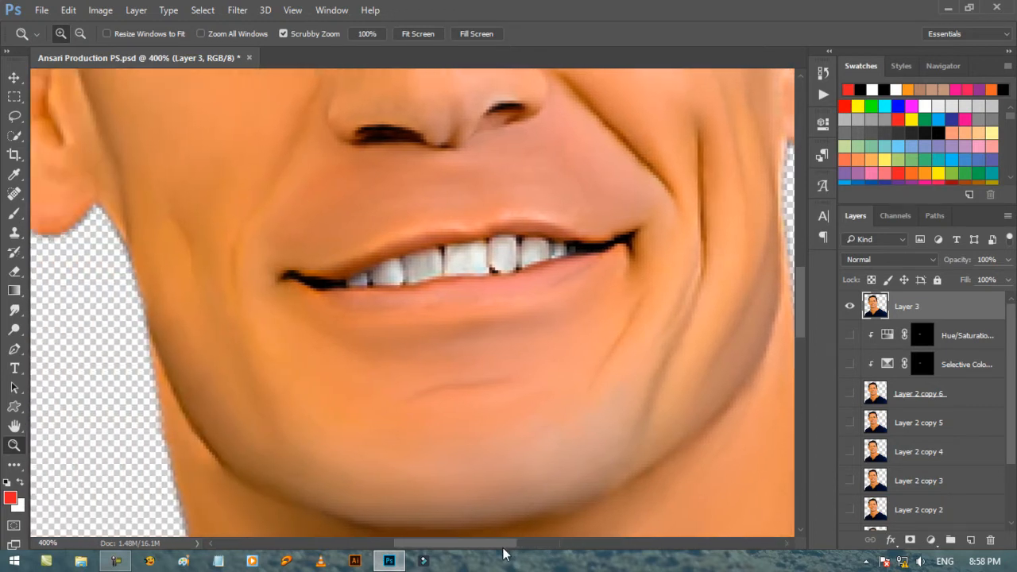
drag(803, 331, 803, 321)
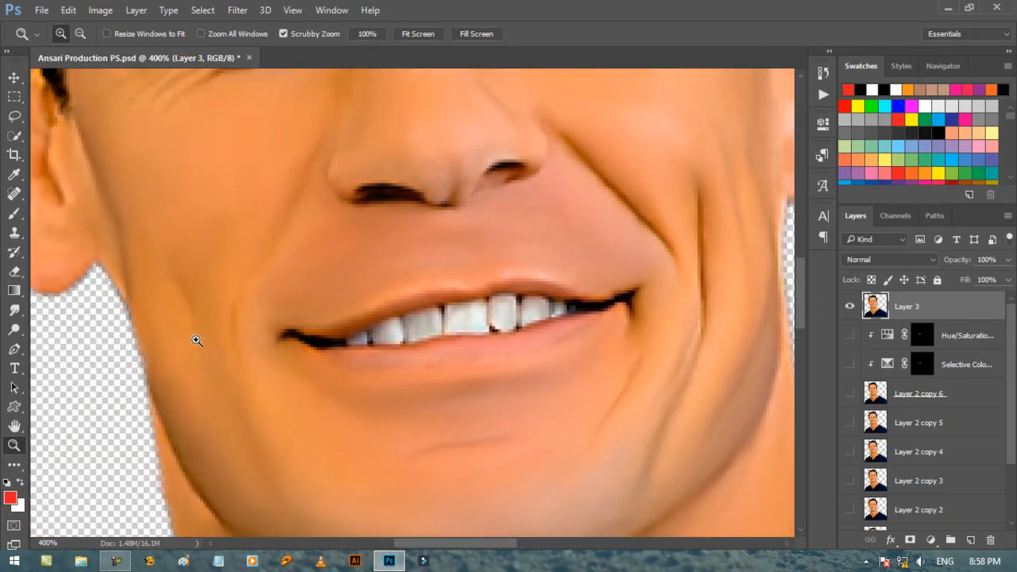
right_click(16, 329)
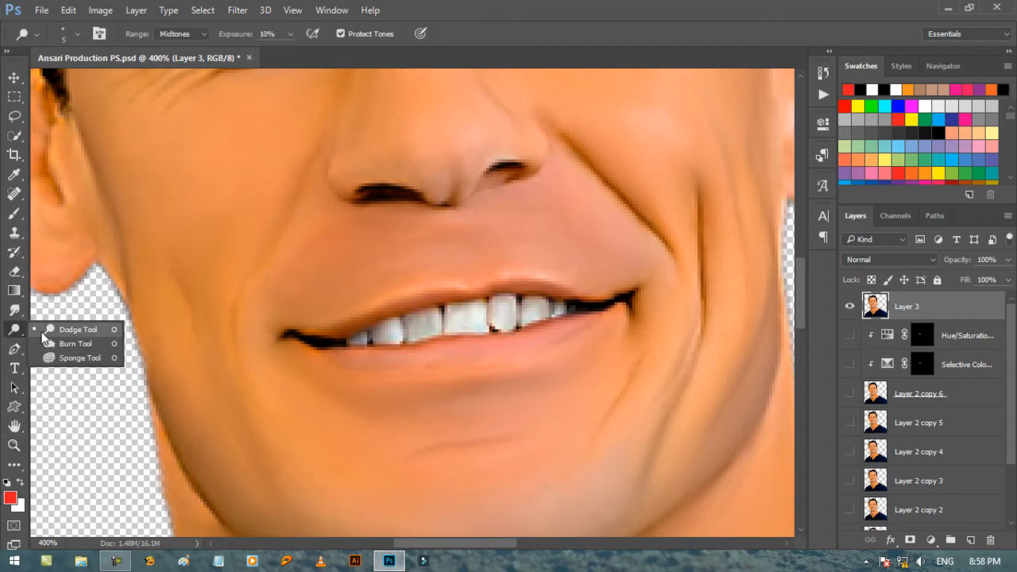
click(68, 327)
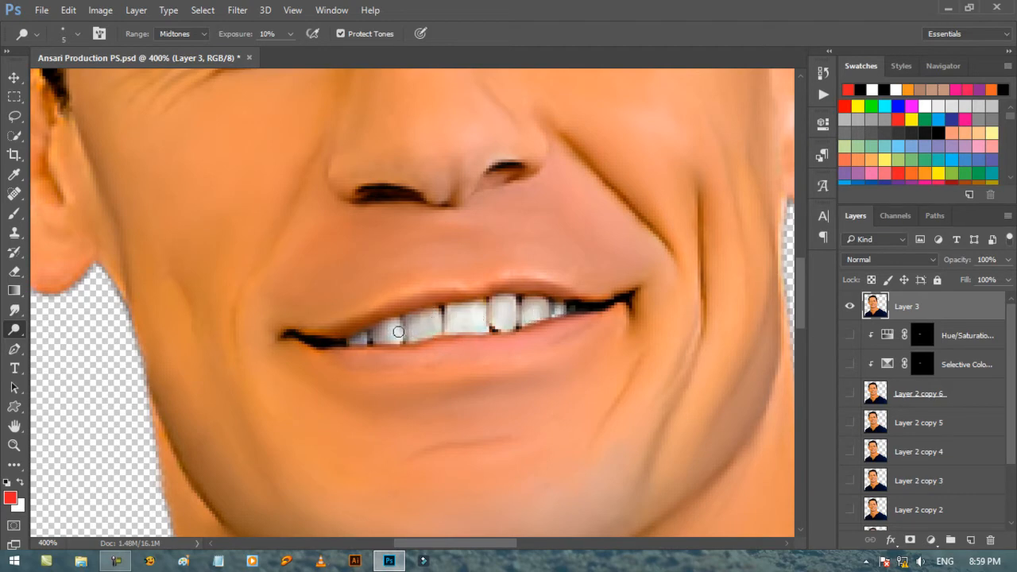
Duplicate Layer 3 and hide the original.
key(ctrl+minus)
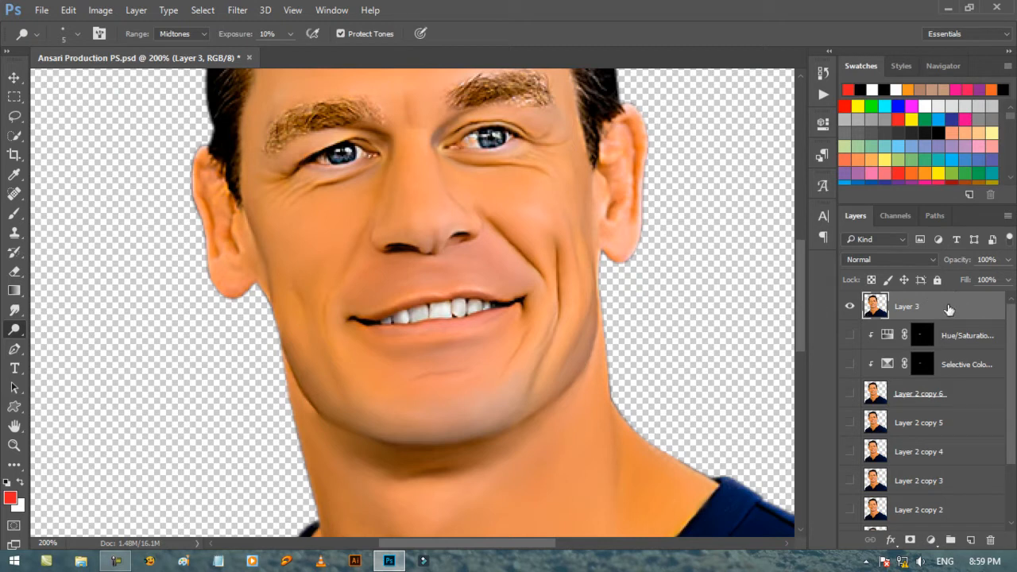
key(ctrl+j)
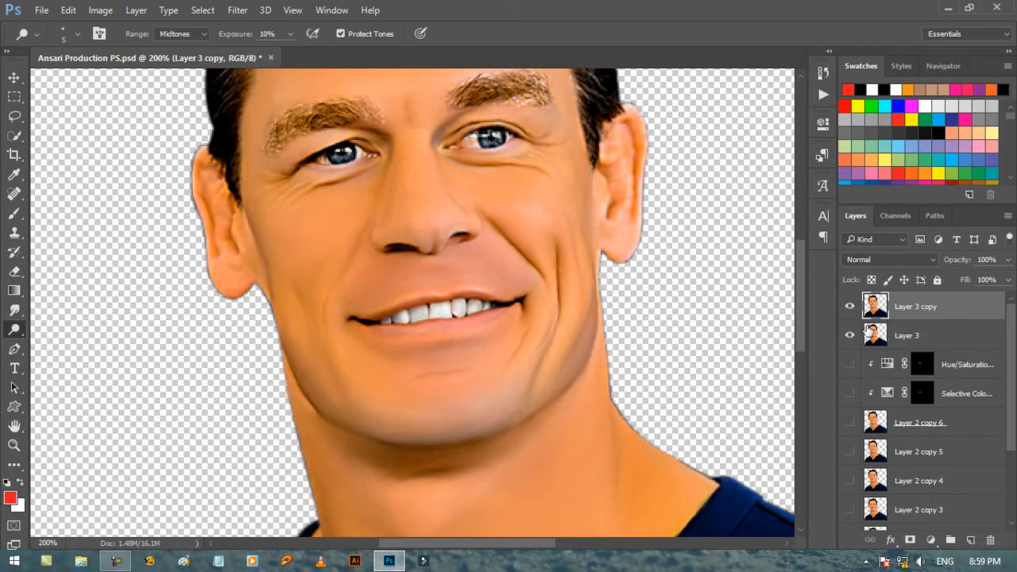
click(849, 335)
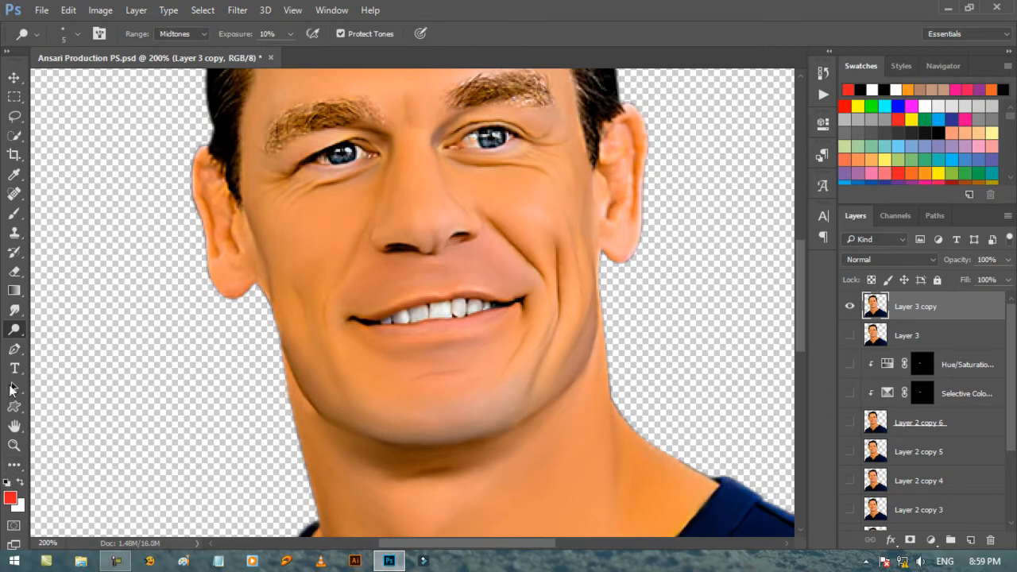
Smooth the whites and inner corners of both eyes on Layer 3 copy using the Smudge tool at size 4 and 20% strength.
click(14, 310)
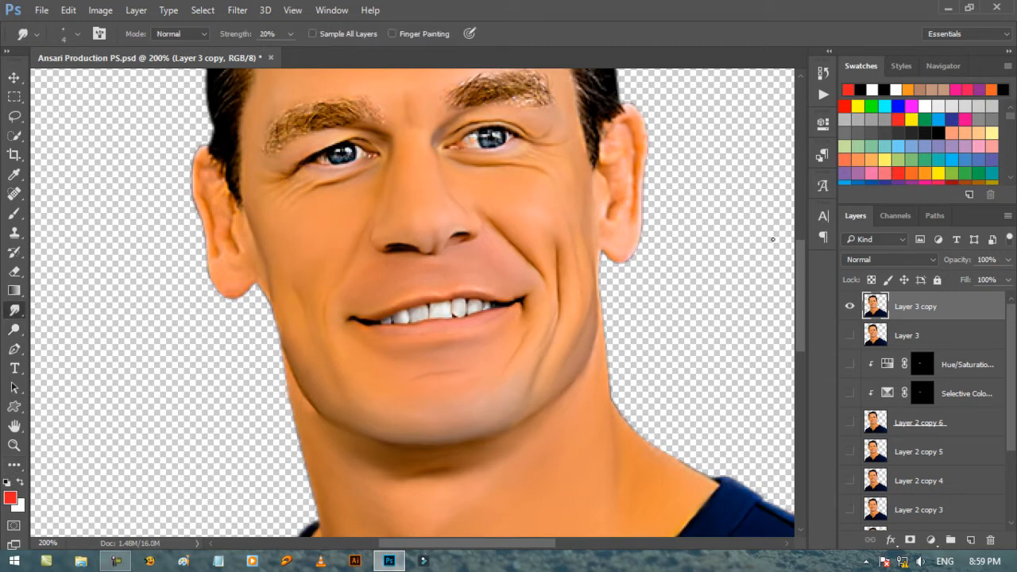
scroll(797, 277, up, 4)
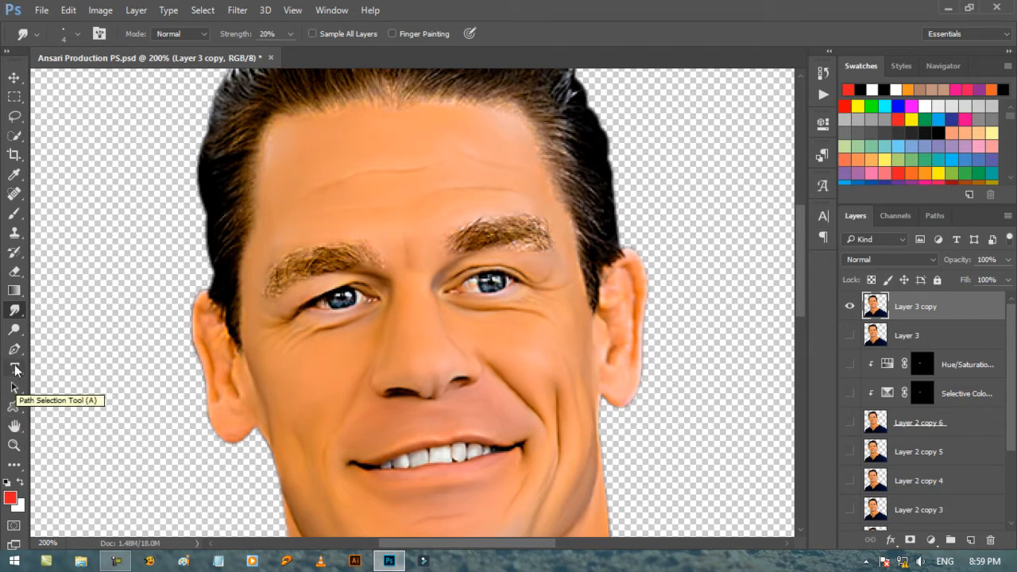
click(16, 447)
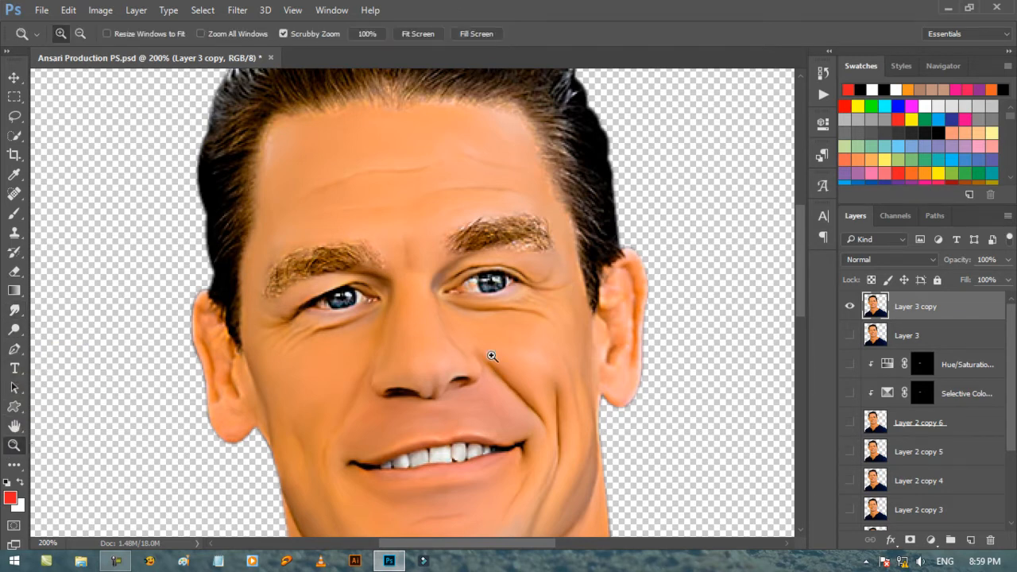
click(588, 324)
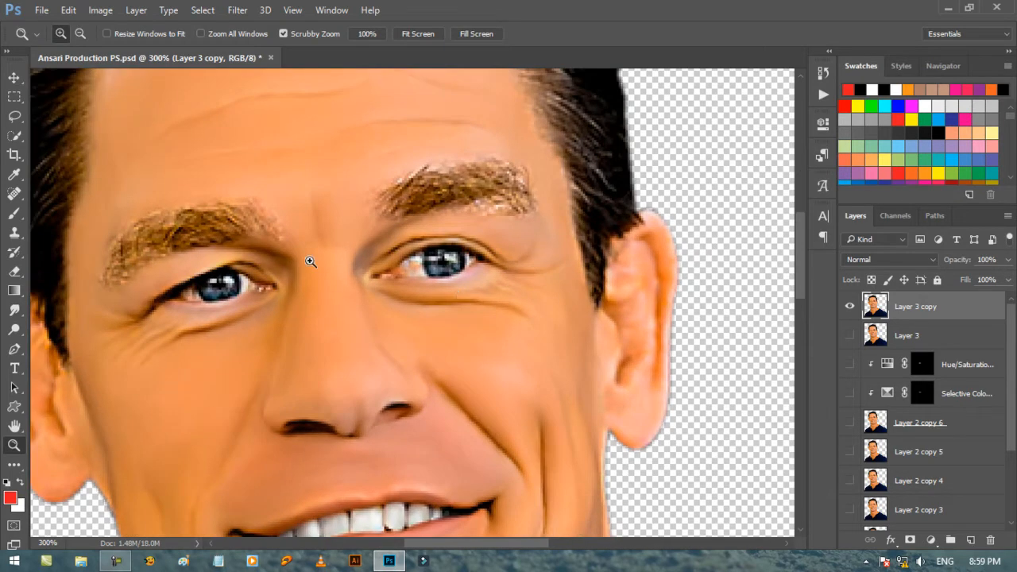
click(288, 261)
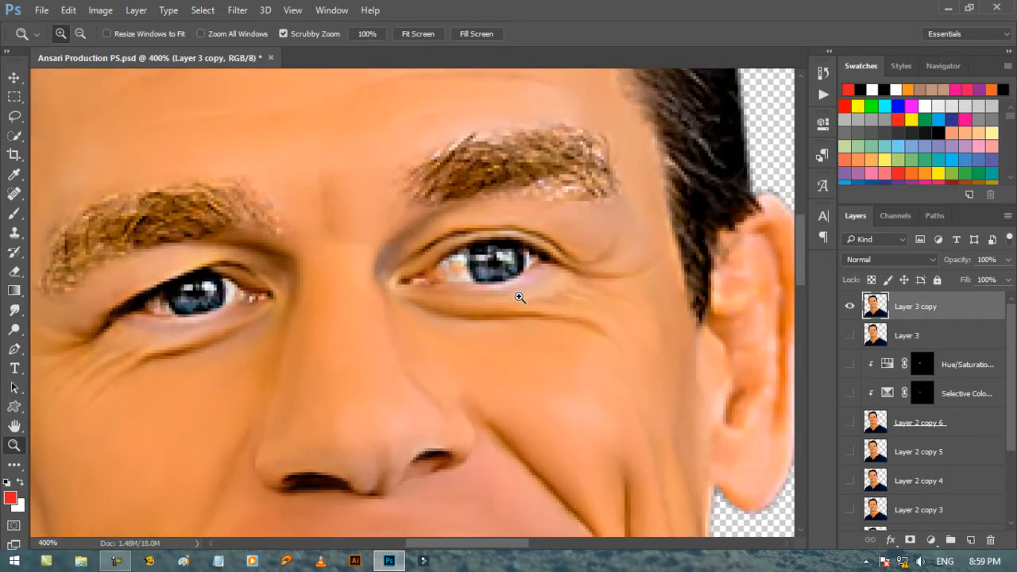
click(516, 297)
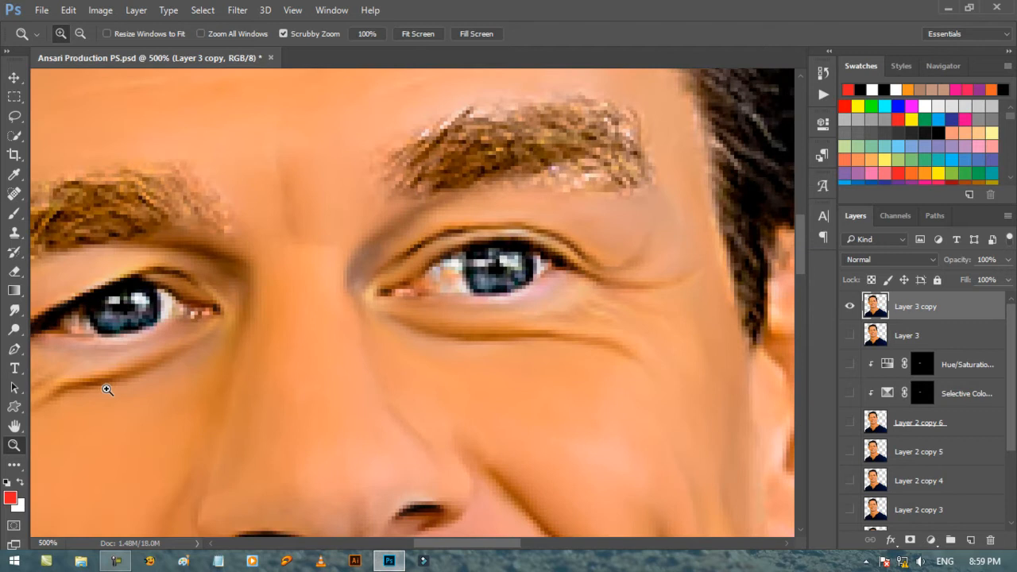
click(14, 311)
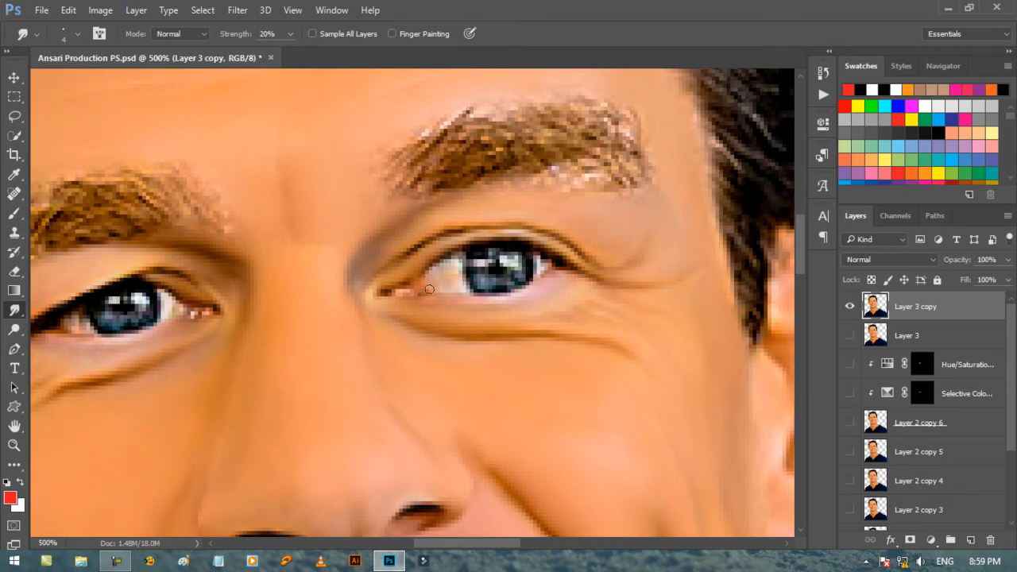
scroll(430, 304, left, 2)
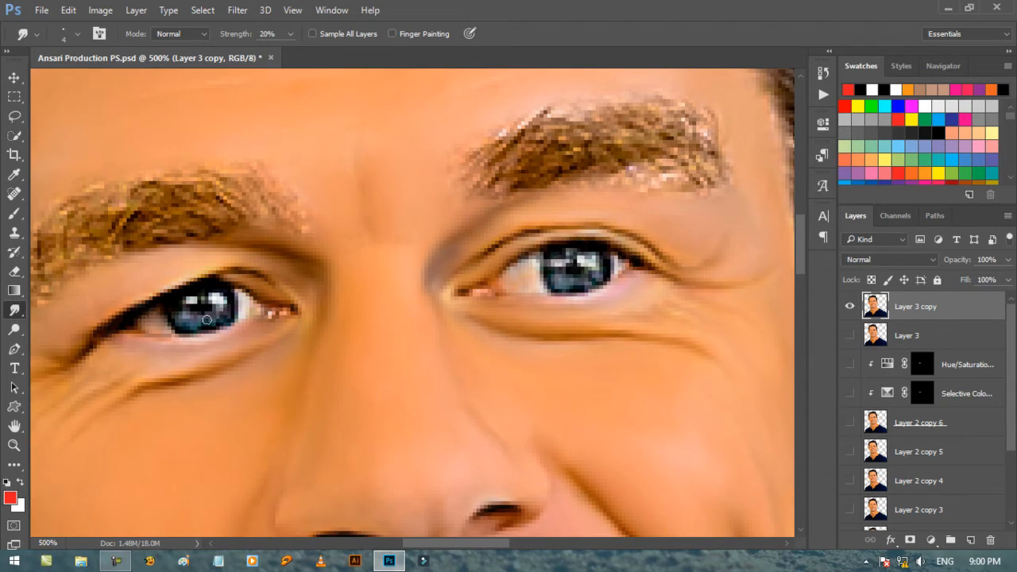
key(ctrl+minus)
key(ctrl+minus)
key(ctrl+minus)
key(ctrl+minus)
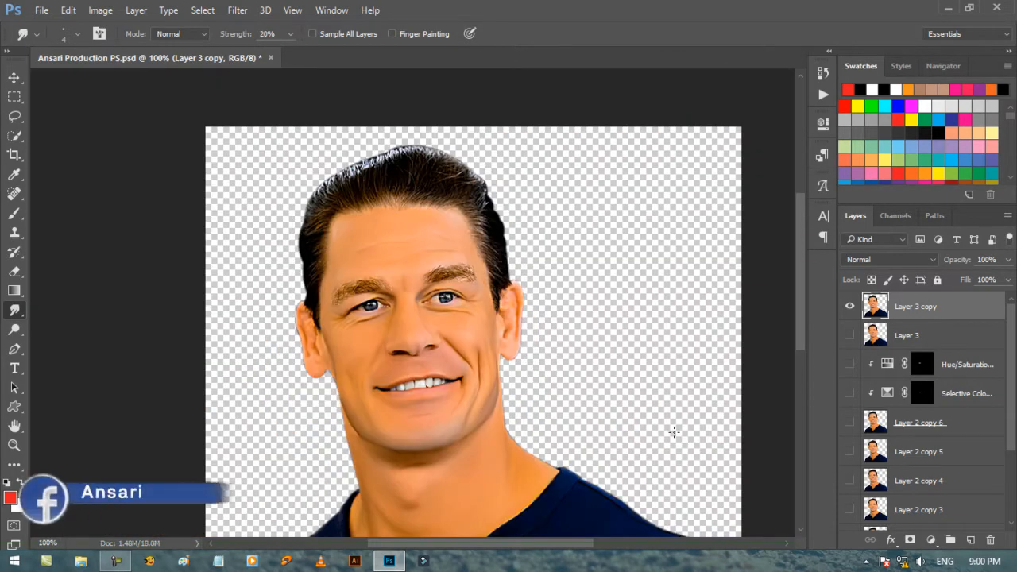
key(ctrl+minus)
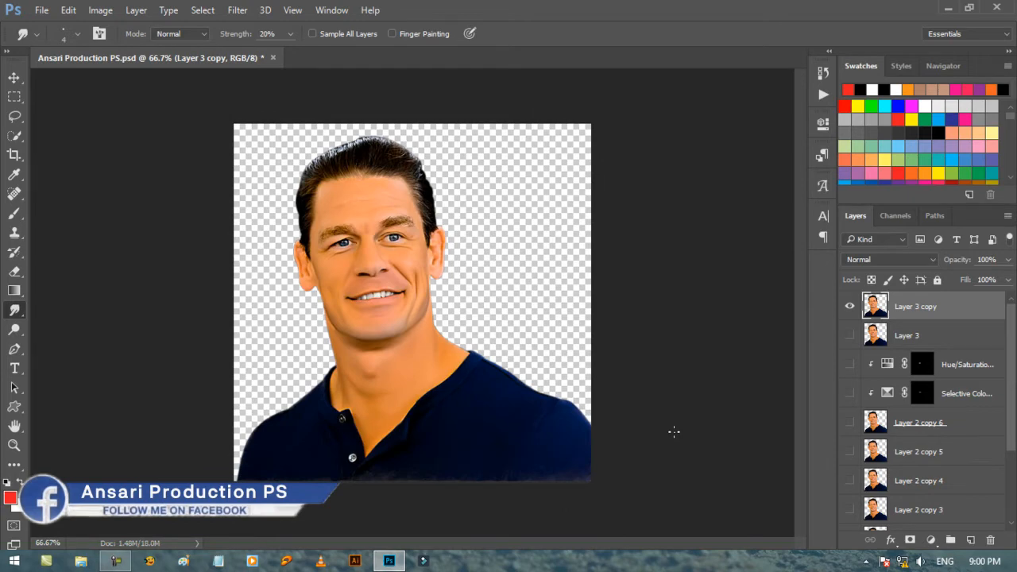
key(ctrl+plus)
key(ctrl+plus)
key(ctrl+plus)
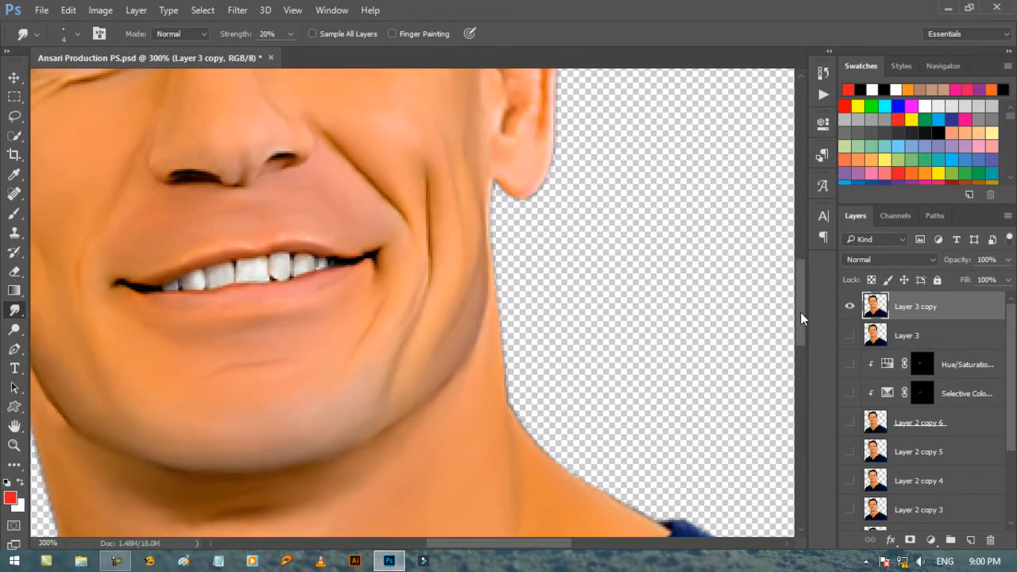
drag(800, 312, 808, 257)
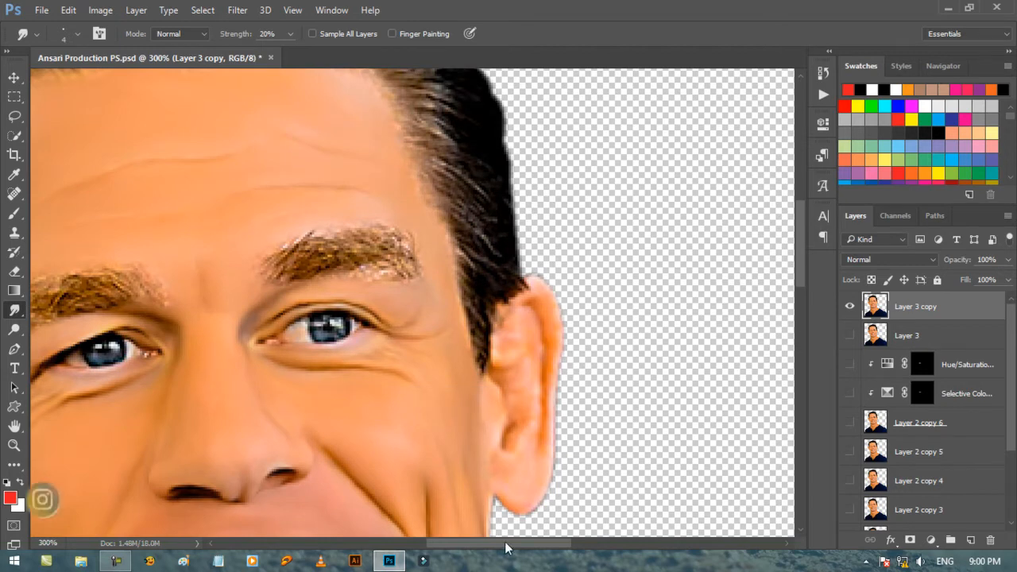
drag(505, 544, 455, 544)
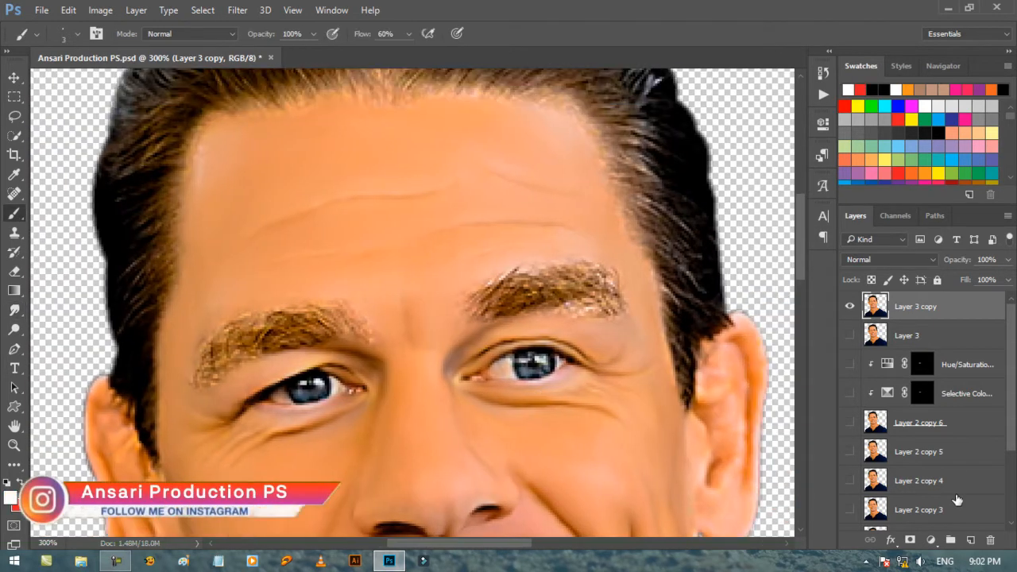
right_click(636, 303)
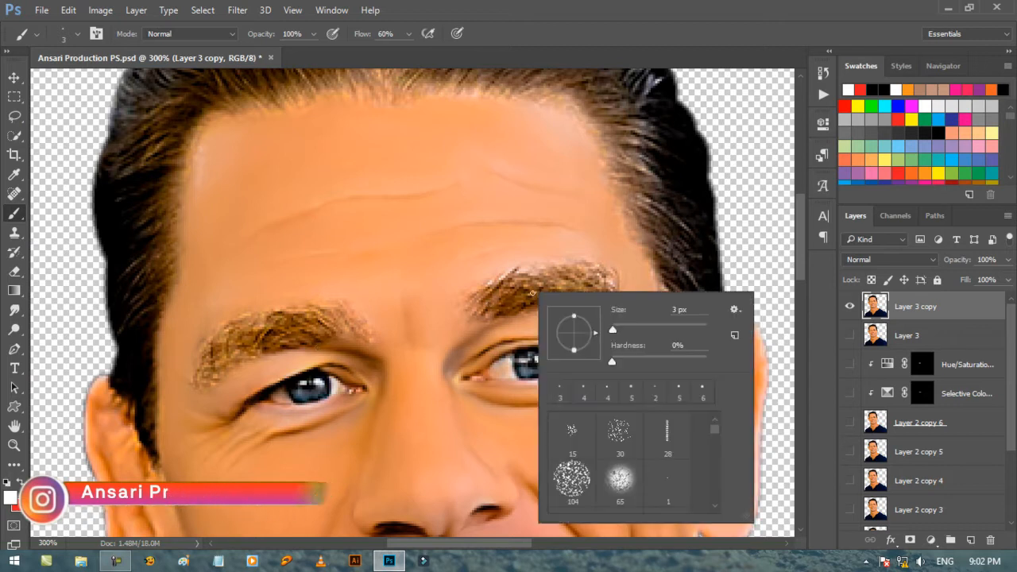
double_click(569, 437)
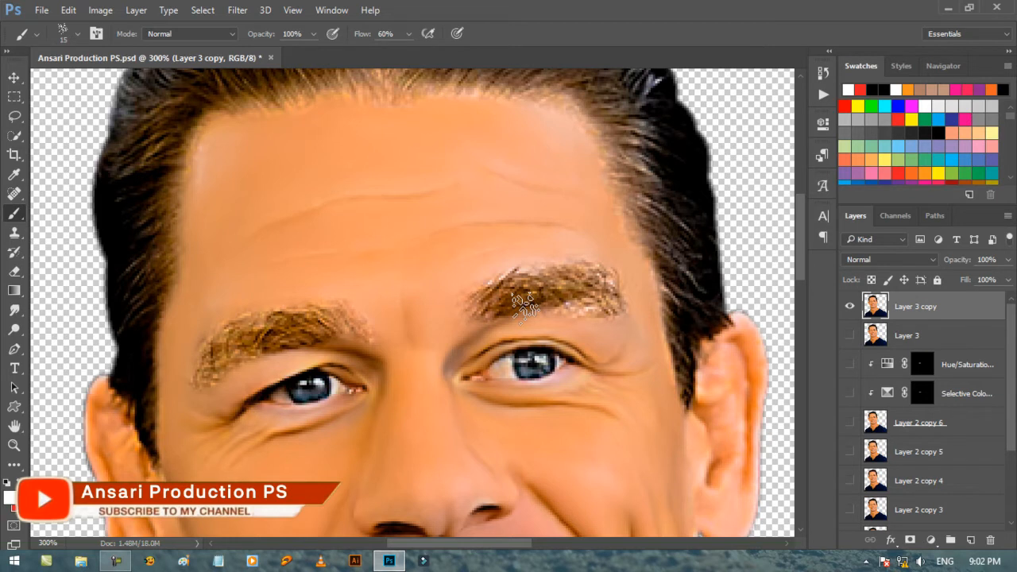
key(bracketleft)
key(bracketleft)
key(bracketleft)
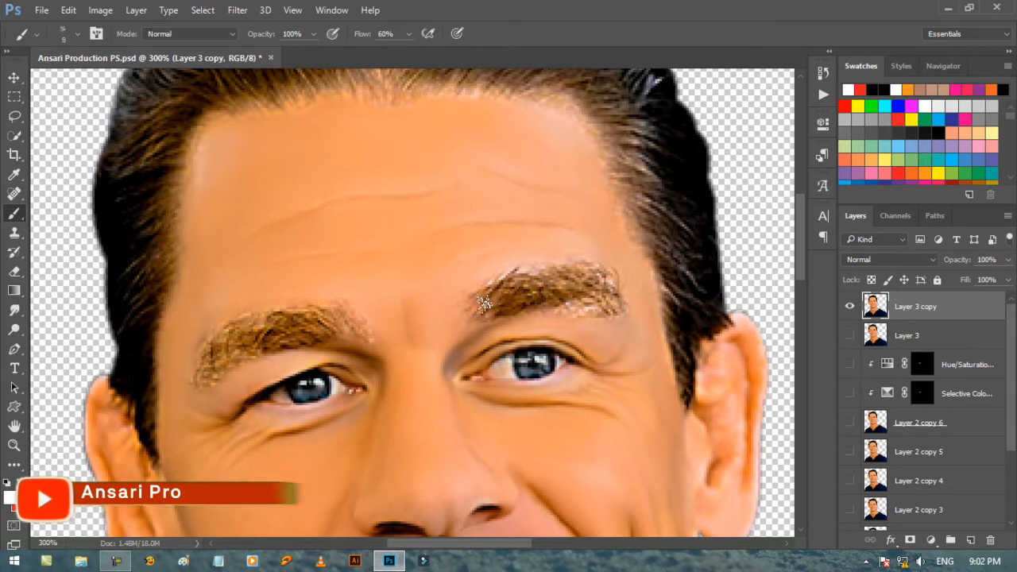
mouse_move(482, 304)
mouse_down()
mouse_move(500, 284)
mouse_move(498, 305)
mouse_up()
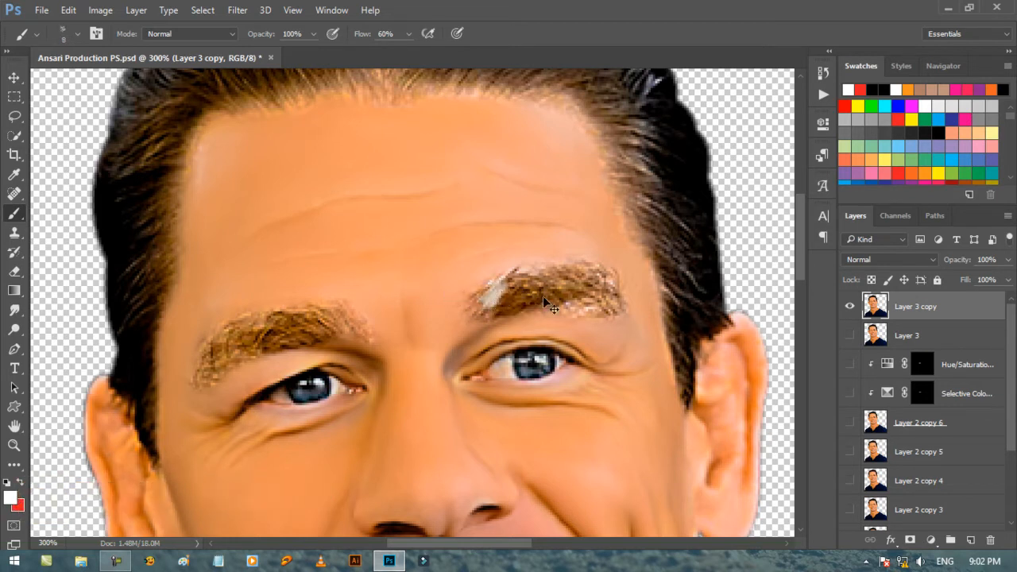
key(ctrl+z)
Set up the Smudge tool with the 15 px speckled brush preset reduced to 8 px.
click(14, 310)
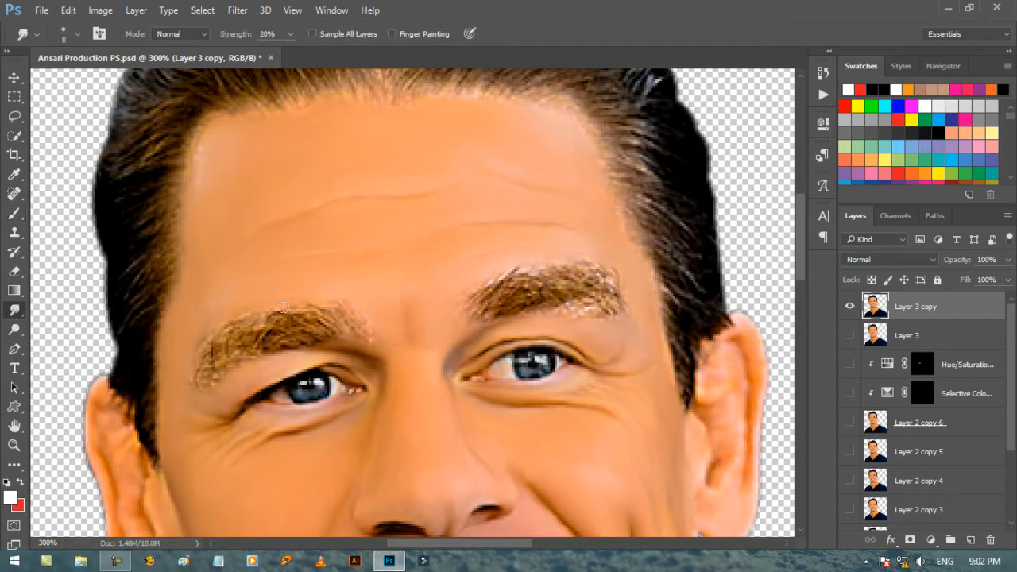
right_click(521, 306)
double_click(558, 444)
key(bracketleft)
key(bracketleft)
key(bracketleft)
Draw red guide strokes along both eyebrows on a new layer with a 1 px brush at 100% flow, and delete that layer.
click(970, 541)
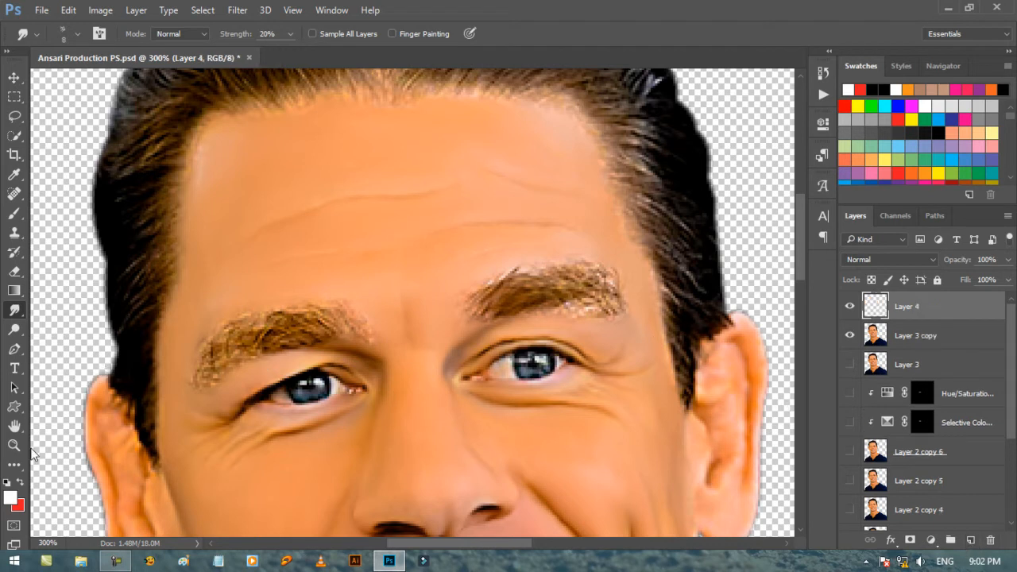
click(22, 482)
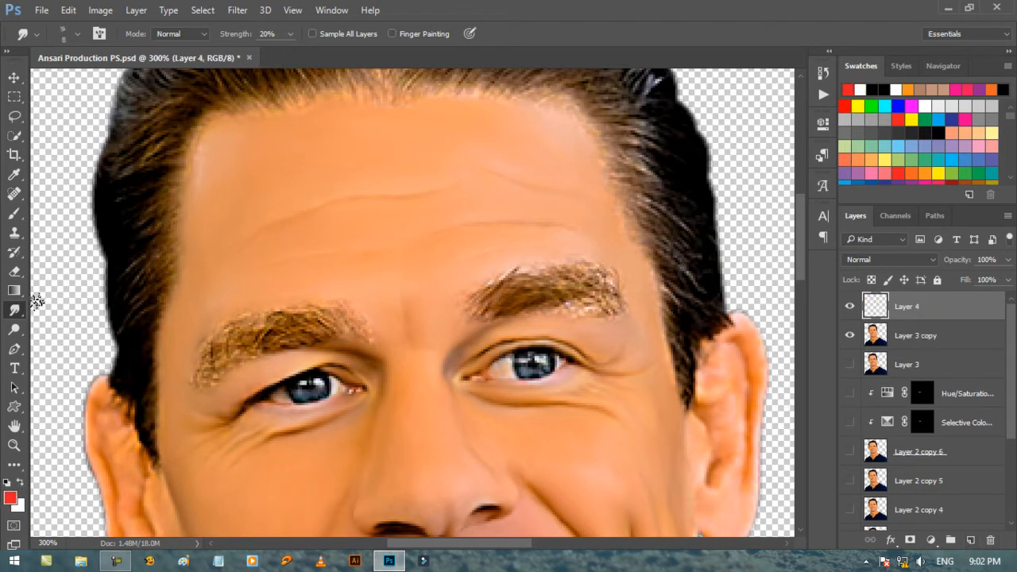
click(14, 213)
right_click(552, 263)
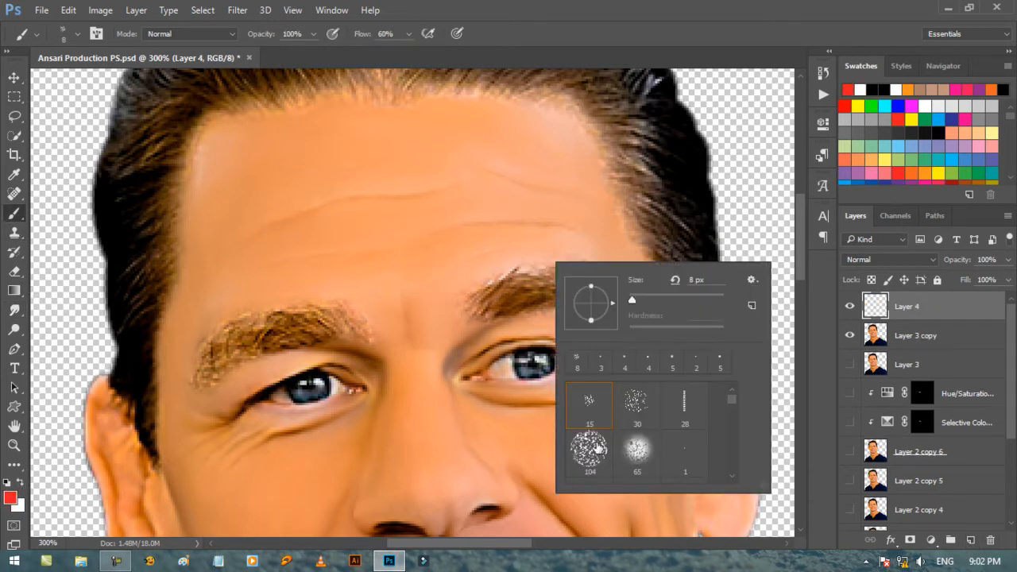
scroll(596, 448, down, 3)
double_click(596, 442)
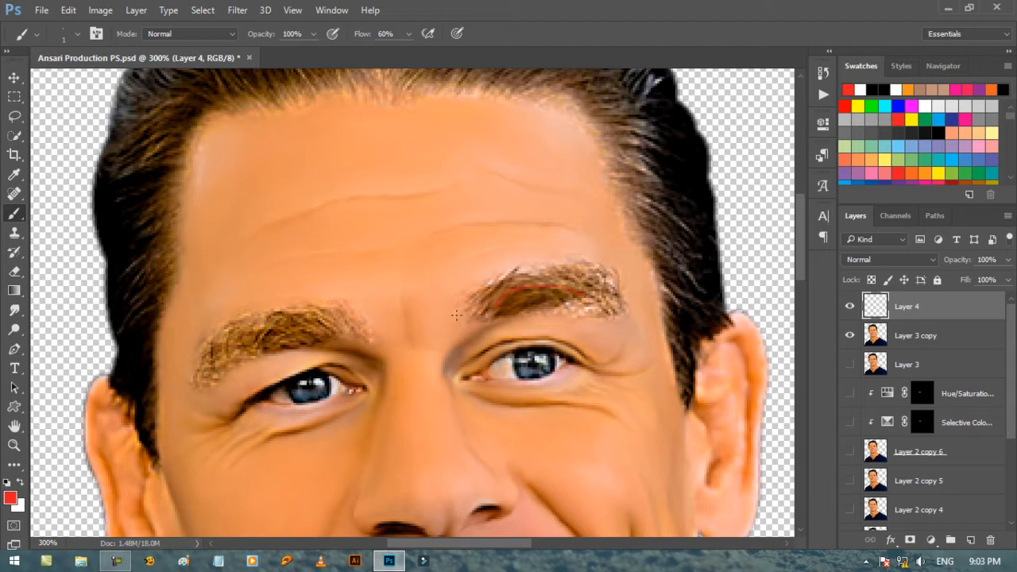
click(408, 33)
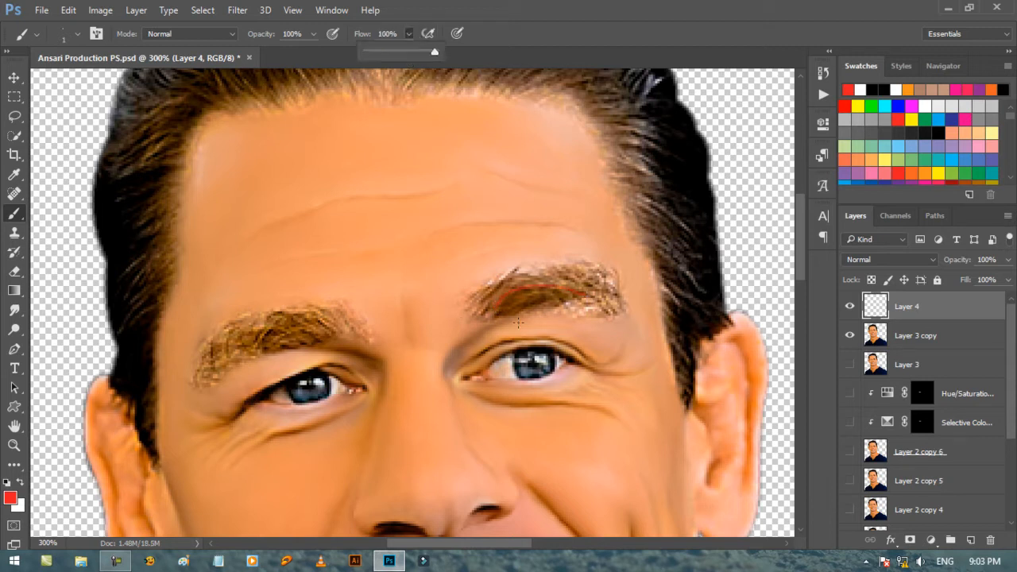
drag(498, 306, 540, 293)
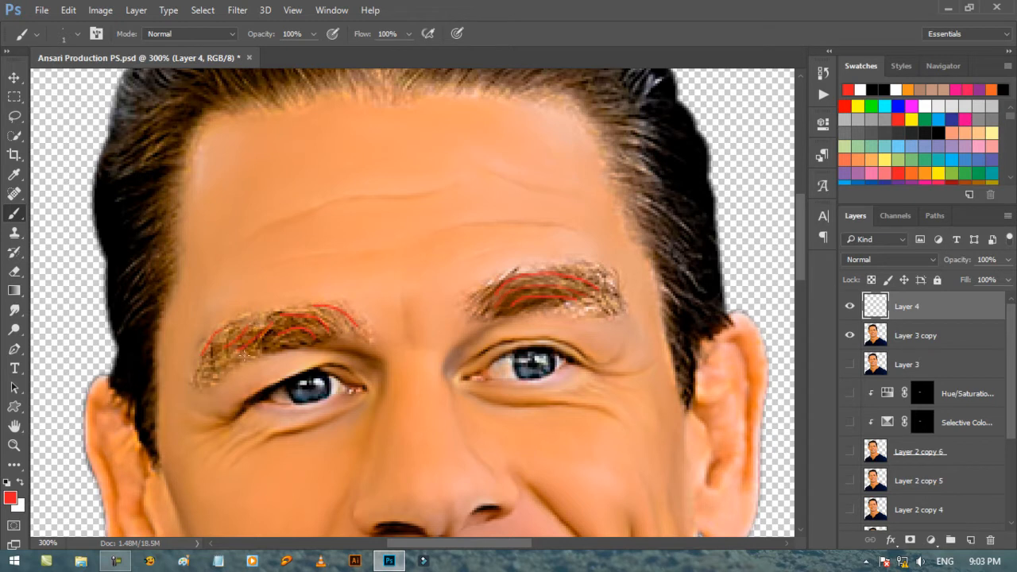
drag(976, 309, 991, 540)
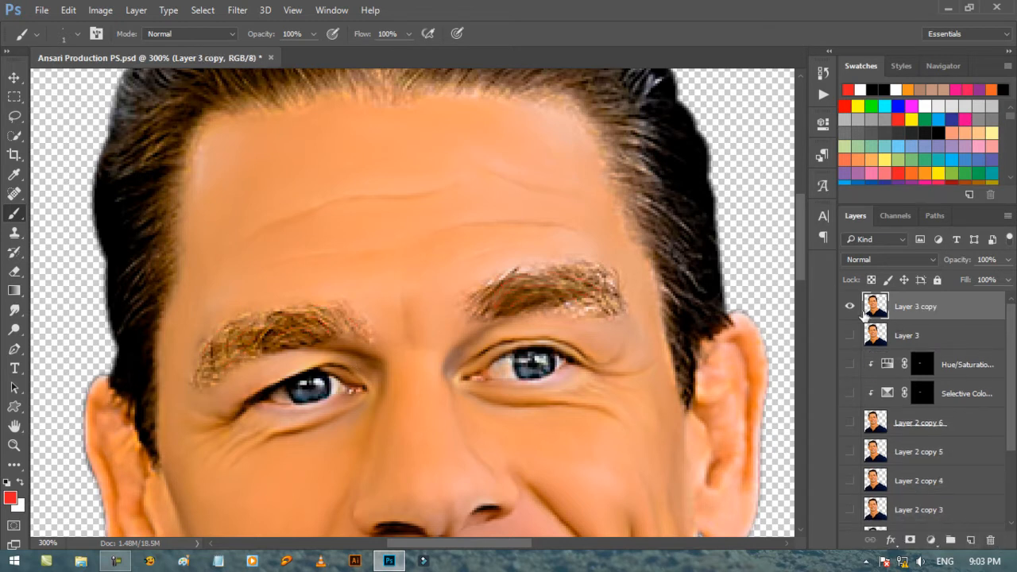
Smooth both eyebrows on Layer 3 copy with the Smudge tool at 20% strength, using the 8 px speckled brush and a 10 px brush for the edges.
click(14, 310)
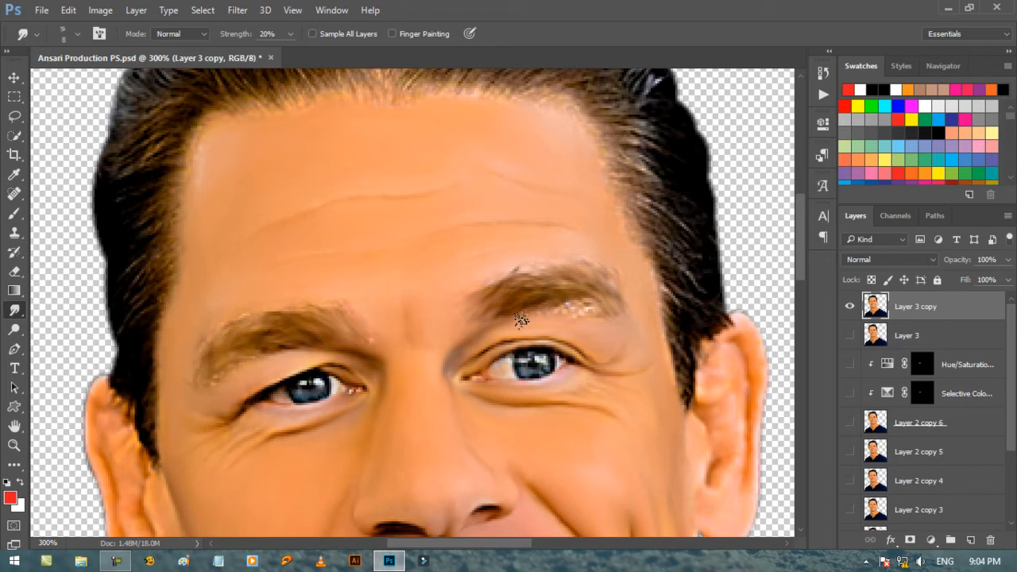
right_click(474, 262)
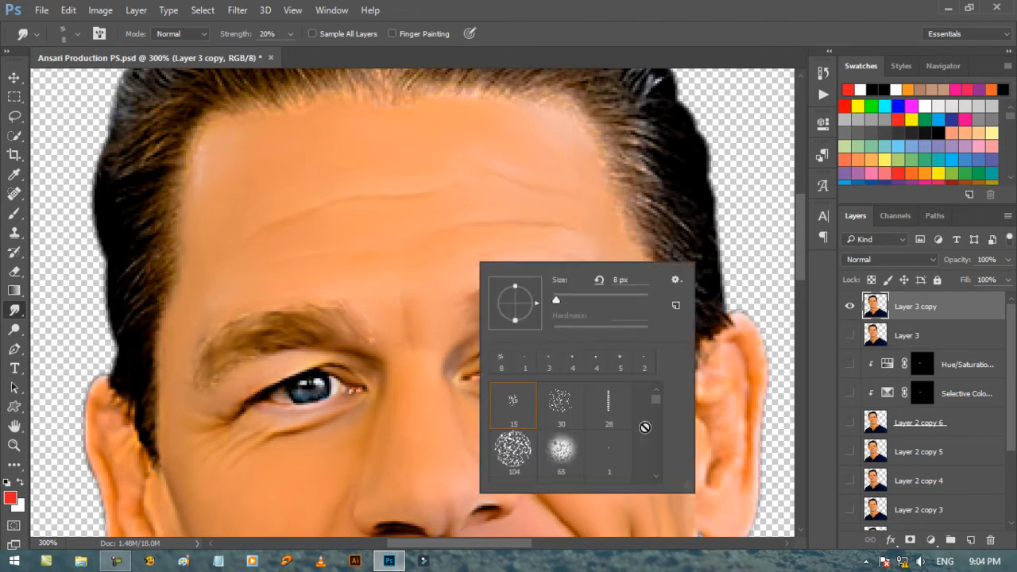
double_click(512, 406)
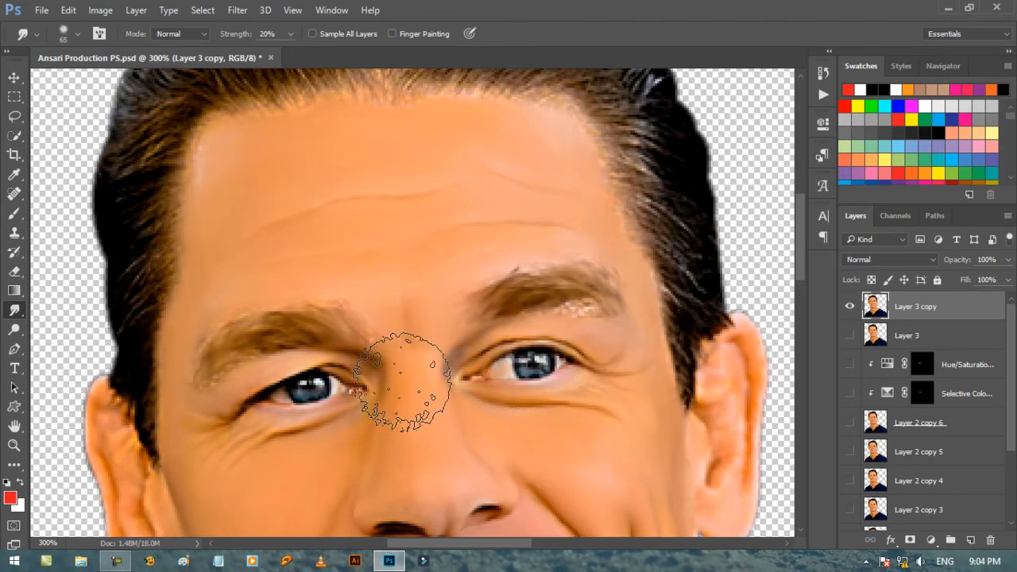
key(bracketleft)
key(bracketleft)
key(bracketleft)
key(bracketleft)
key(bracketleft)
key(bracketleft)
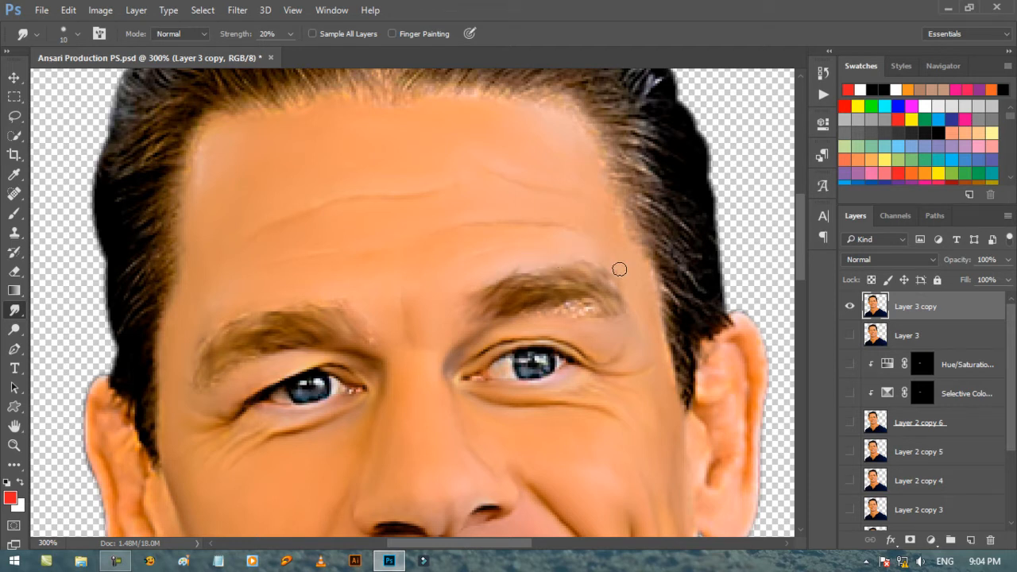
drag(562, 315, 588, 312)
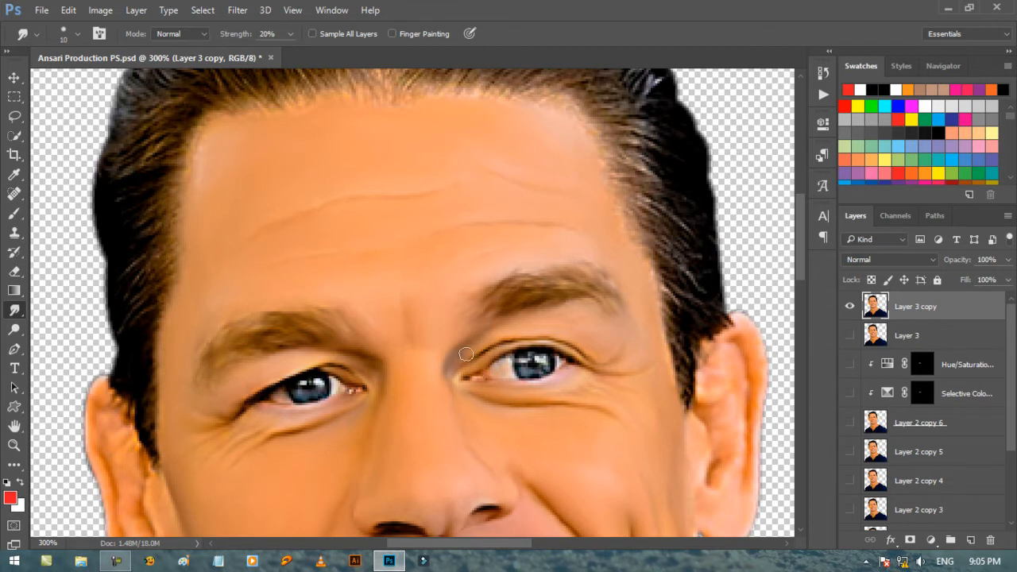
Create a new layer above Layer 3 copy and set up the Brush tool with a small brush and white as the foreground colour.
scroll(466, 354, down, 3)
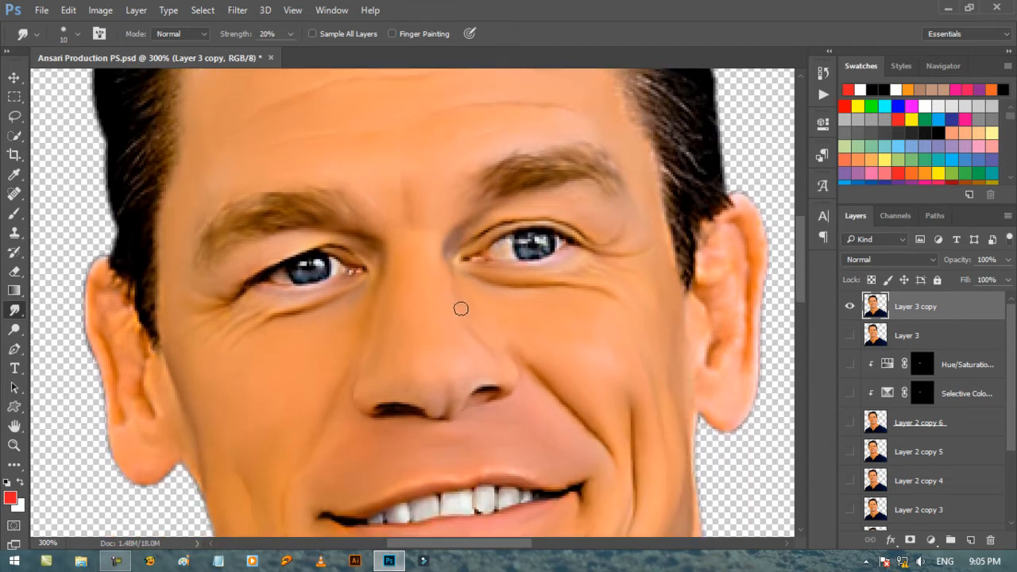
drag(800, 275, 799, 255)
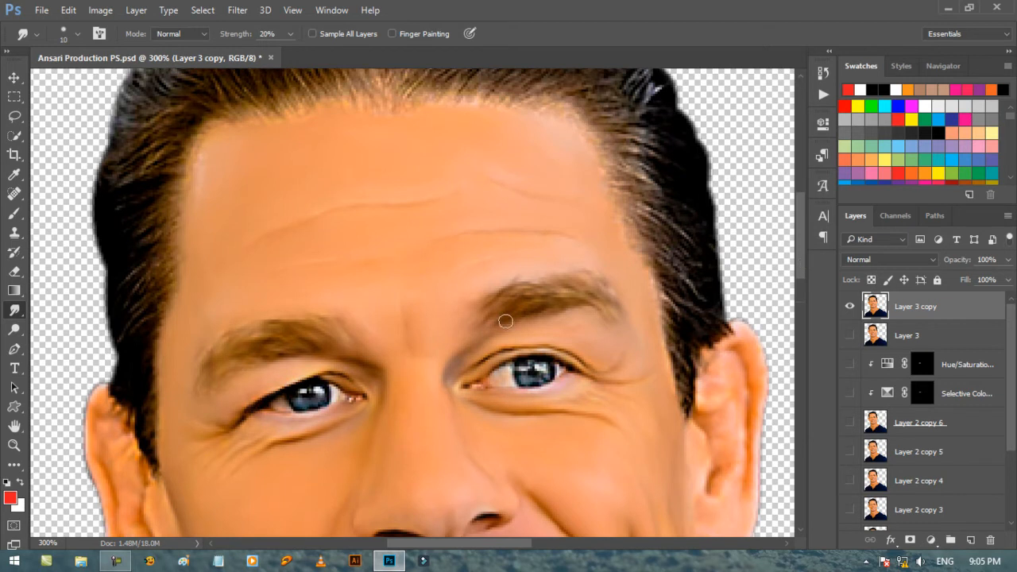
scroll(504, 321, up, 1)
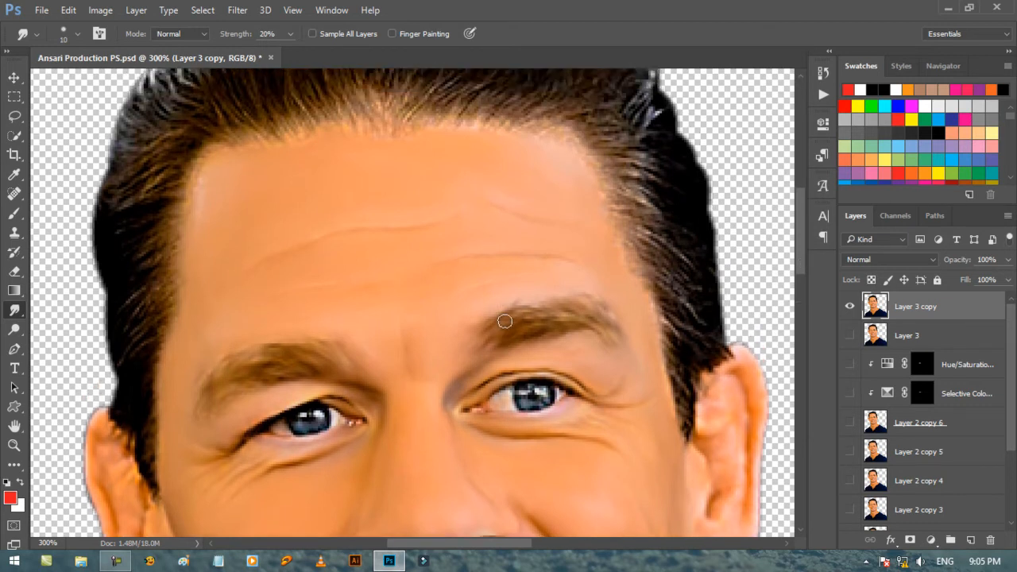
scroll(504, 321, down, 1)
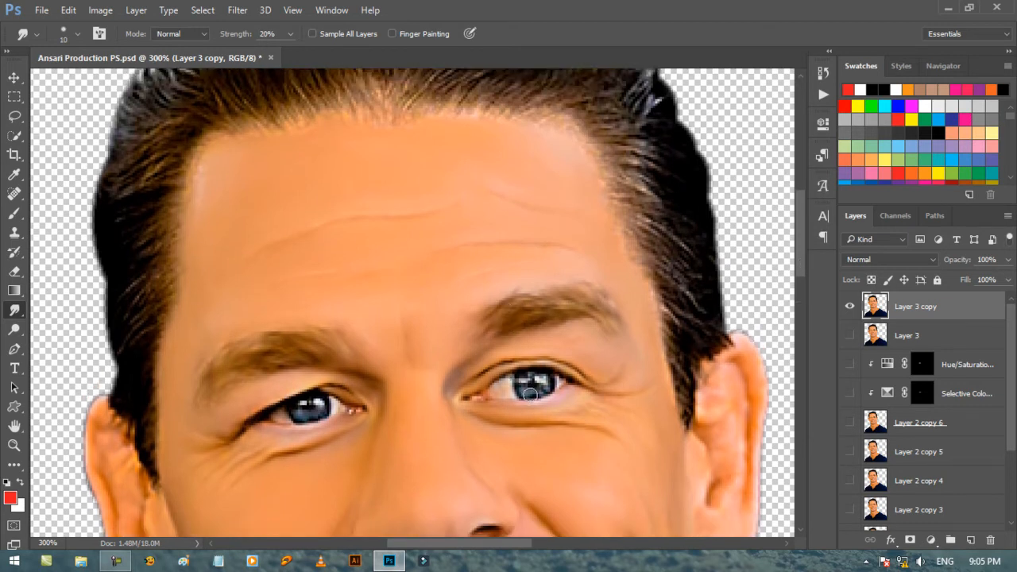
click(969, 540)
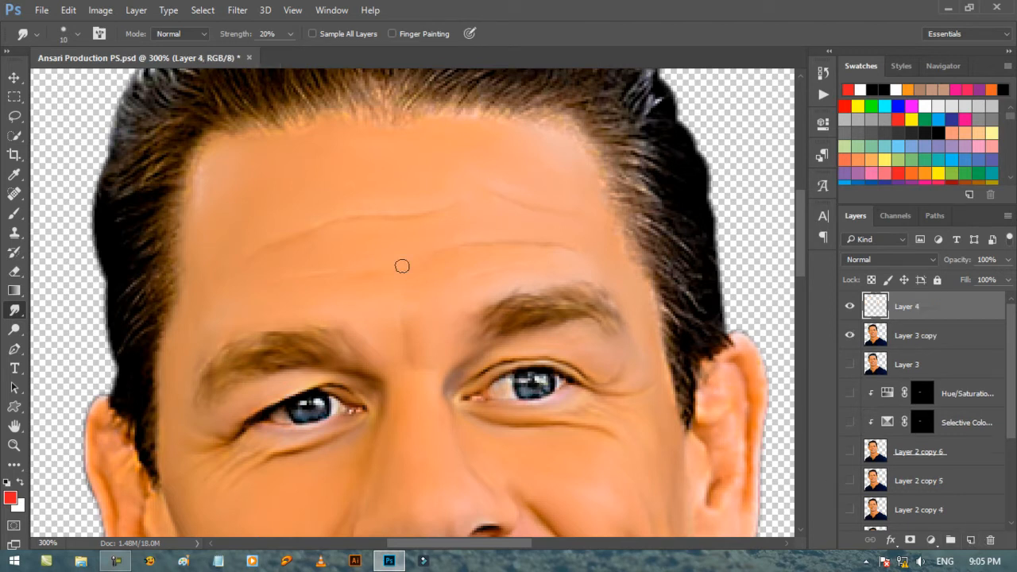
key(d)
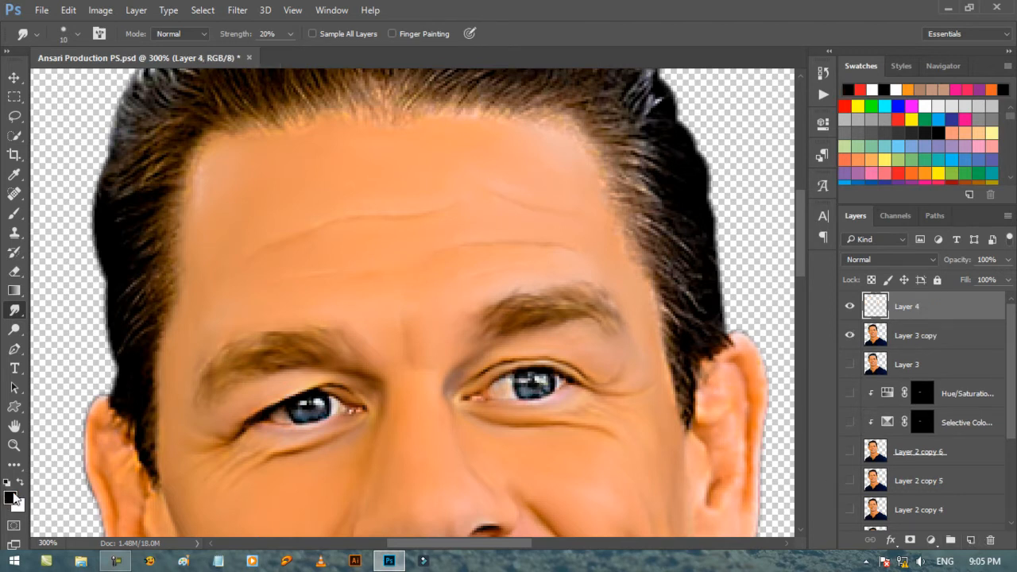
click(19, 484)
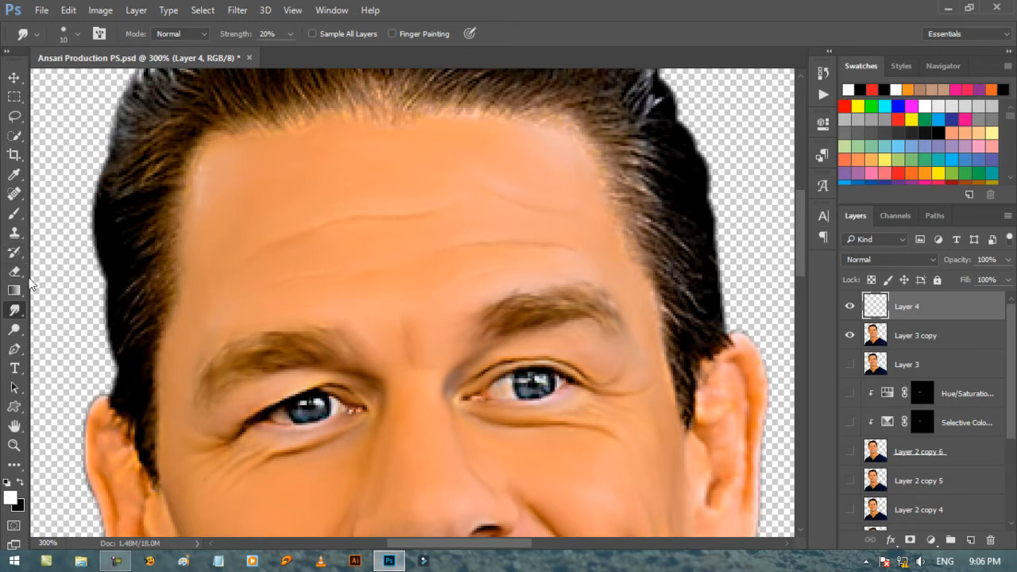
click(16, 216)
right_click(508, 399)
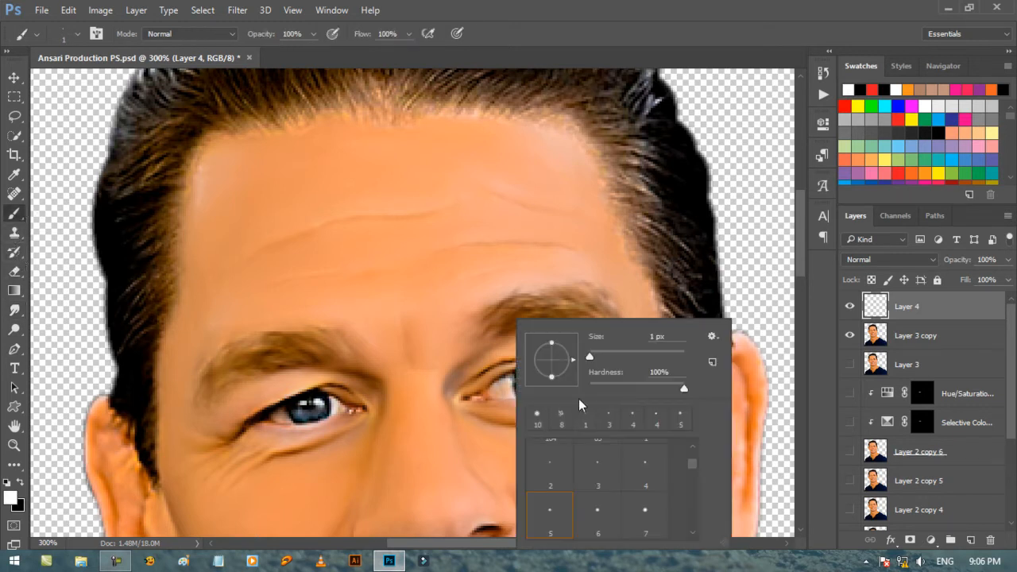
scroll(634, 498, down, 2)
drag(698, 464, 702, 502)
double_click(554, 481)
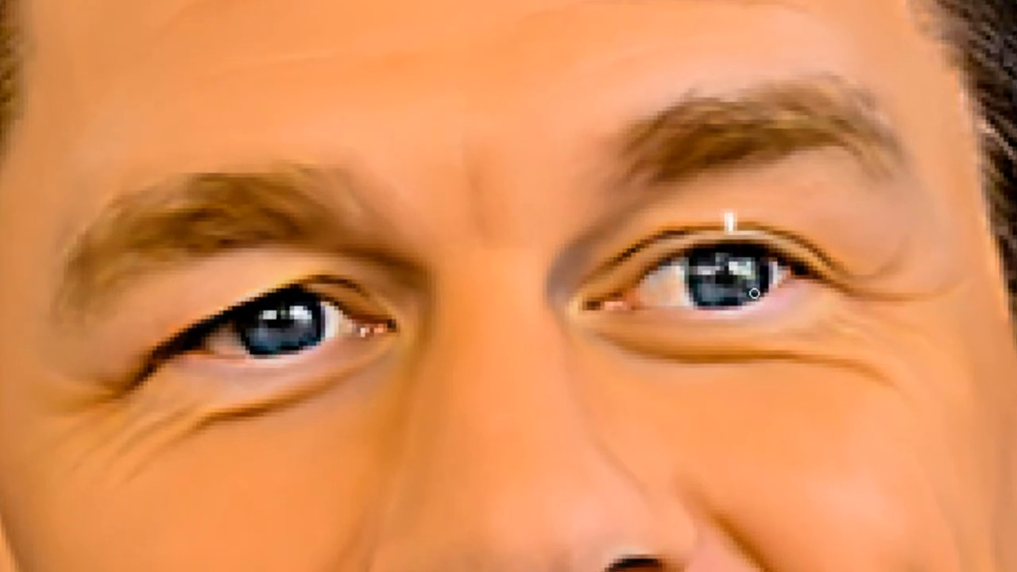
Try to paint white highlights in the lower part of both irises on the new layer.
key(ctrl+z)
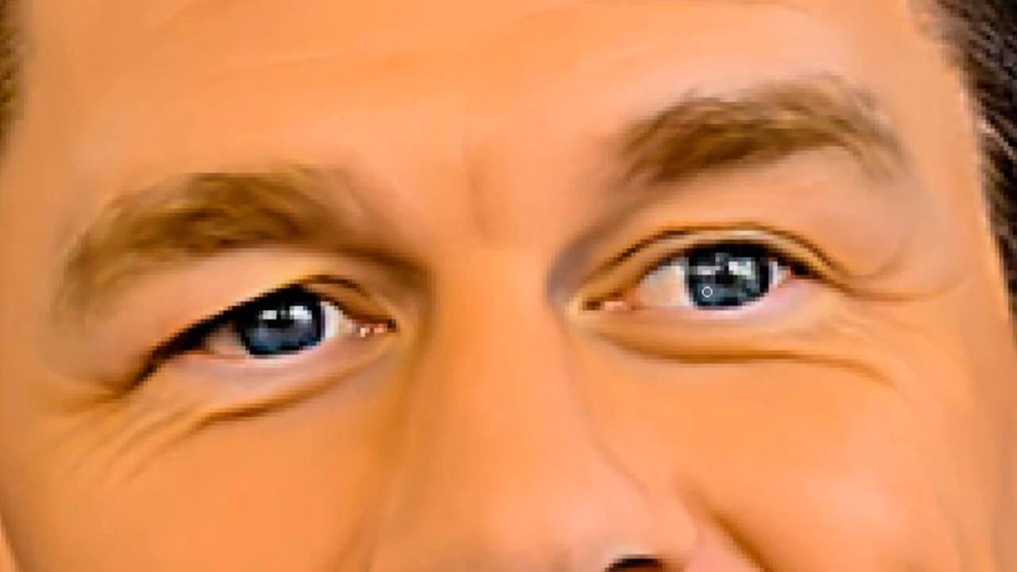
drag(708, 287, 744, 291)
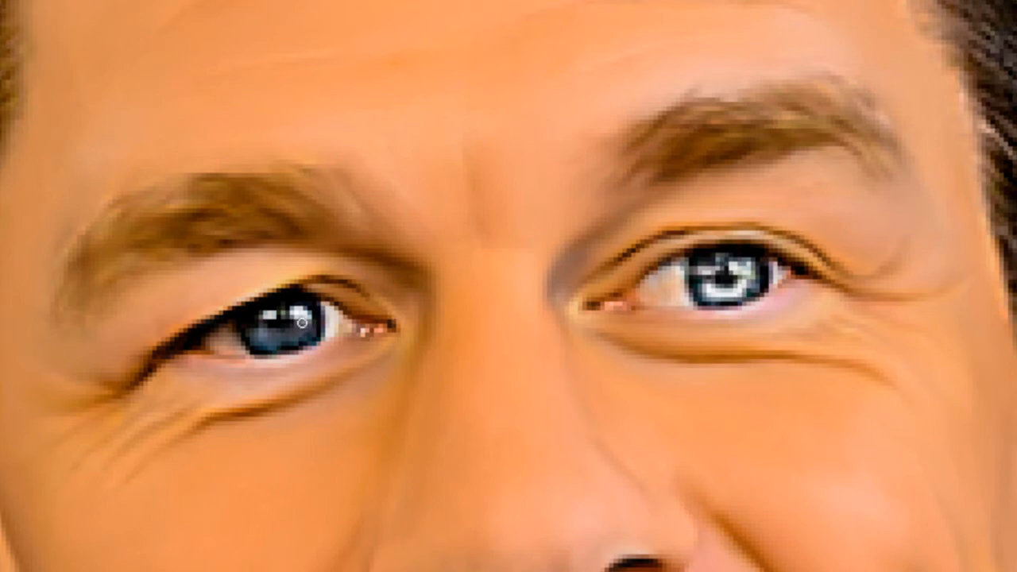
drag(301, 324, 260, 330)
key(ctrl+z)
key(ctrl+z)
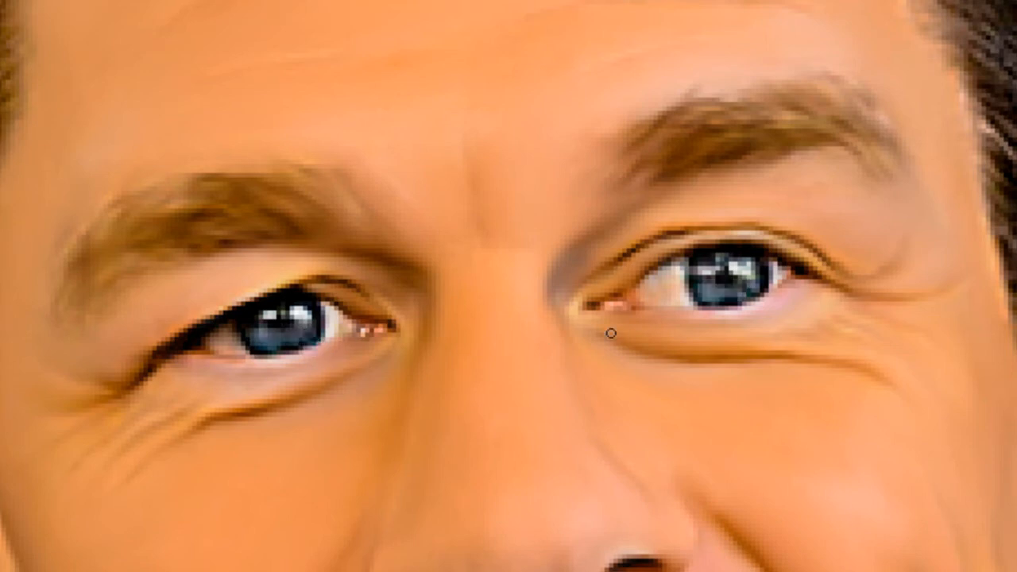
drag(704, 285, 736, 292)
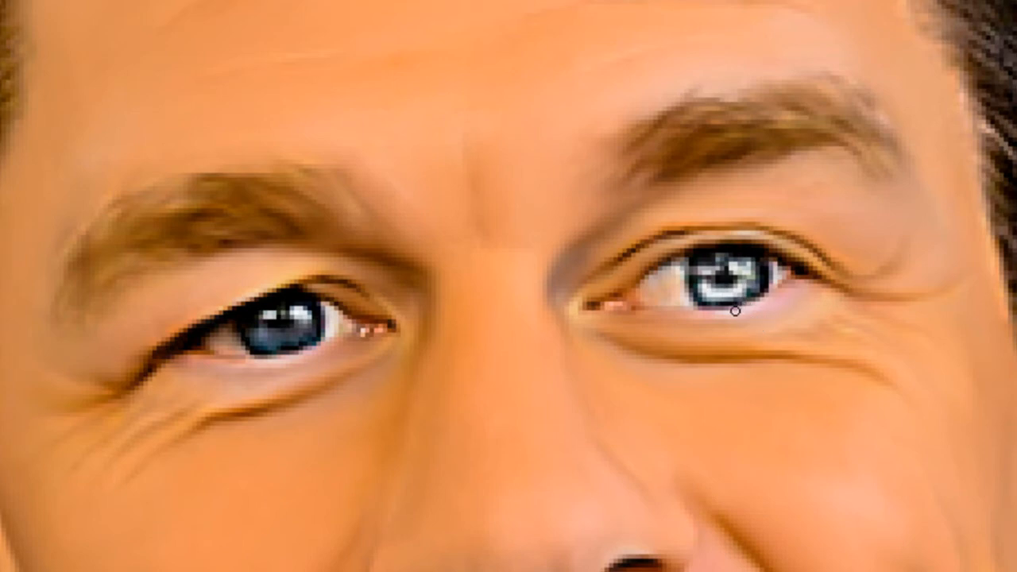
key(ctrl+z)
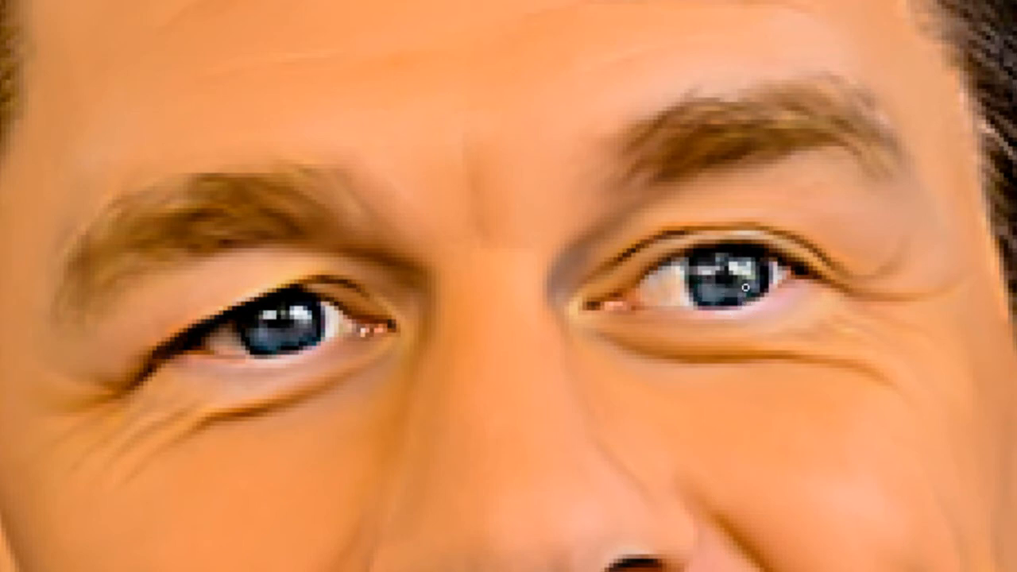
Finish painting small white highlights along the lower part of both irises on Layer 4, undoing the misplaced stroke.
mouse_move(739, 286)
mouse_down()
mouse_move(719, 291)
mouse_move(700, 278)
mouse_move(718, 296)
mouse_move(705, 288)
mouse_up()
key(ctrl+z)
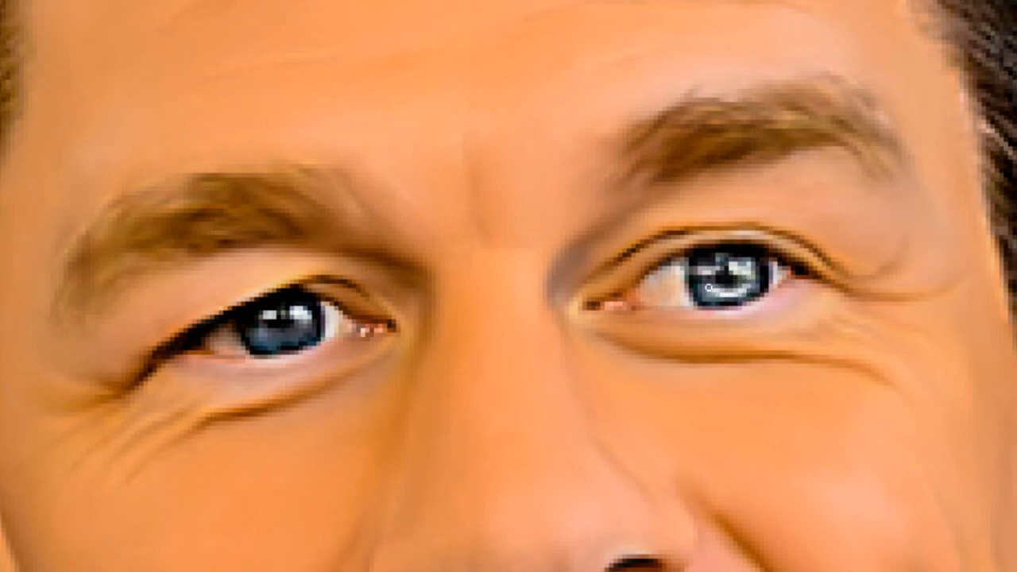
click(707, 284)
drag(300, 324, 287, 336)
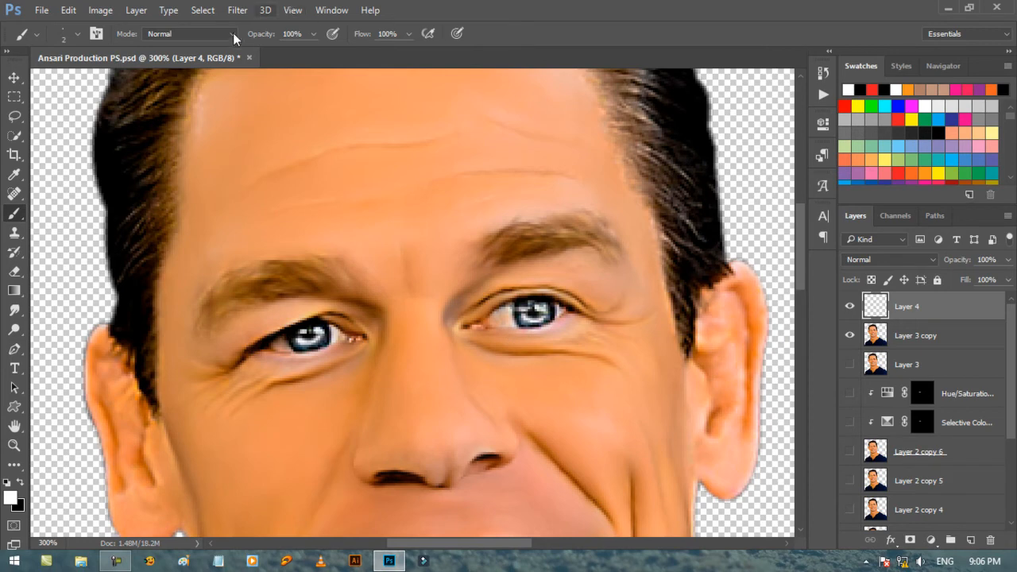
Soften the white iris highlights on Layer 4 with a small-radius Gaussian Blur.
click(236, 12)
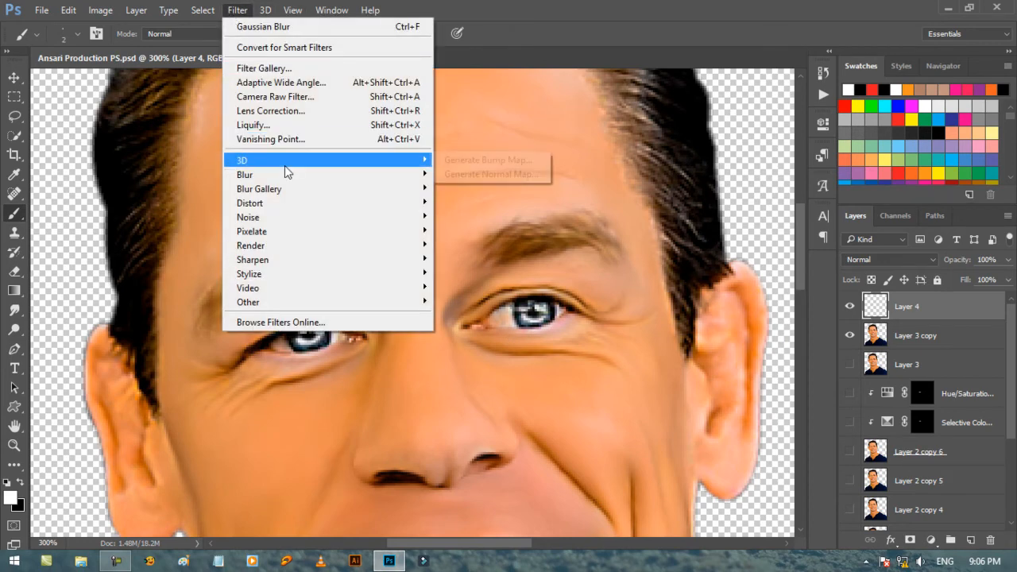
mouse_move(334, 161)
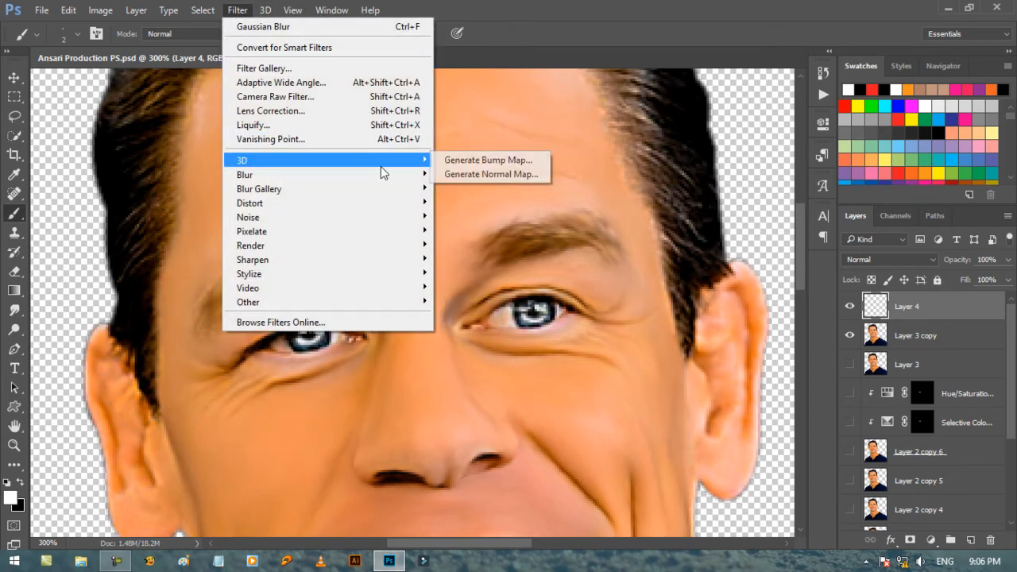
mouse_move(397, 174)
click(478, 229)
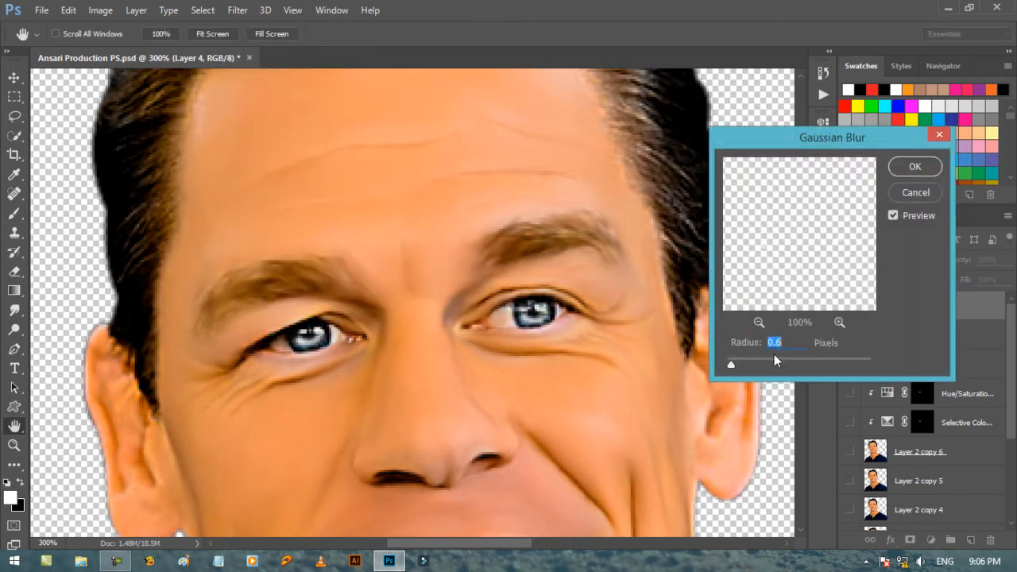
key(Down)
key(Down)
key(Down)
key(Return)
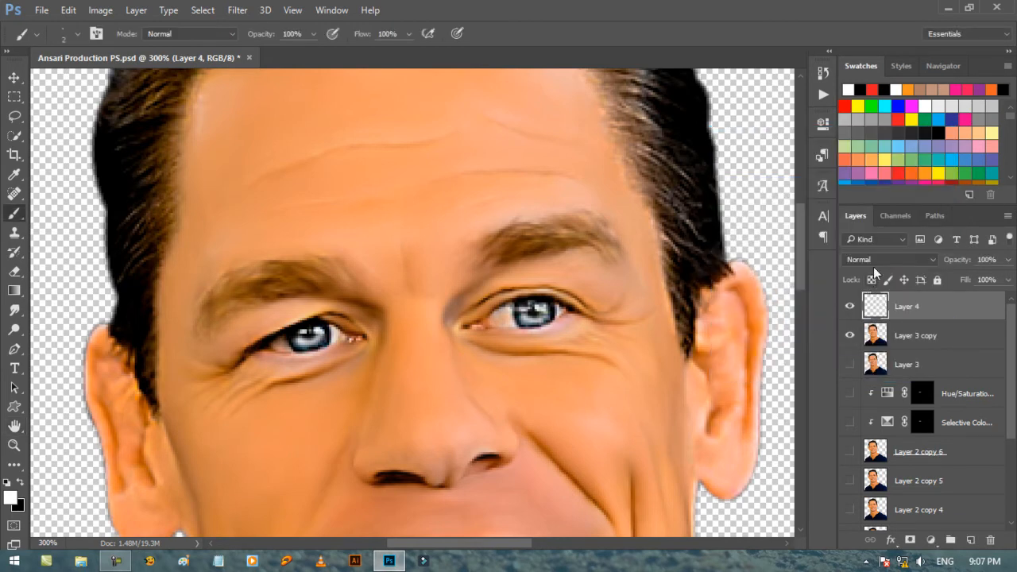
Set Layer 4's blend mode to Overlay and toggle its visibility to compare the eyes with and without the highlights.
click(871, 260)
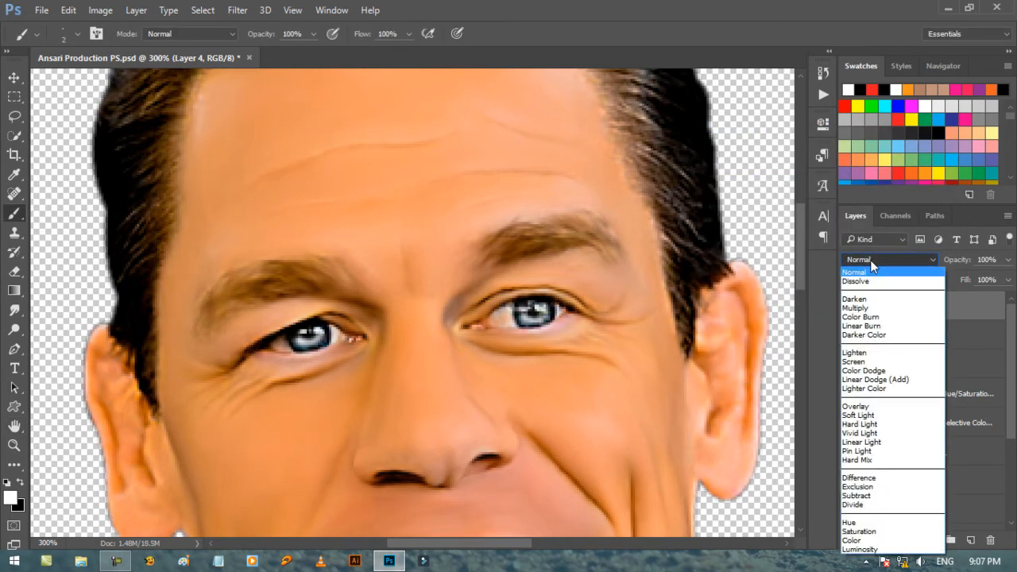
click(866, 406)
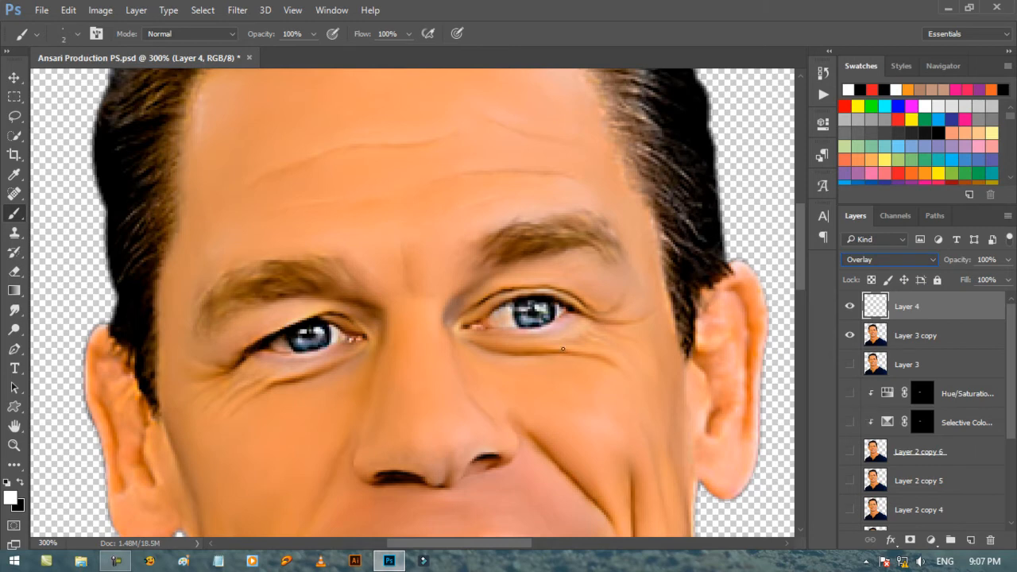
scroll(569, 359, down, 3)
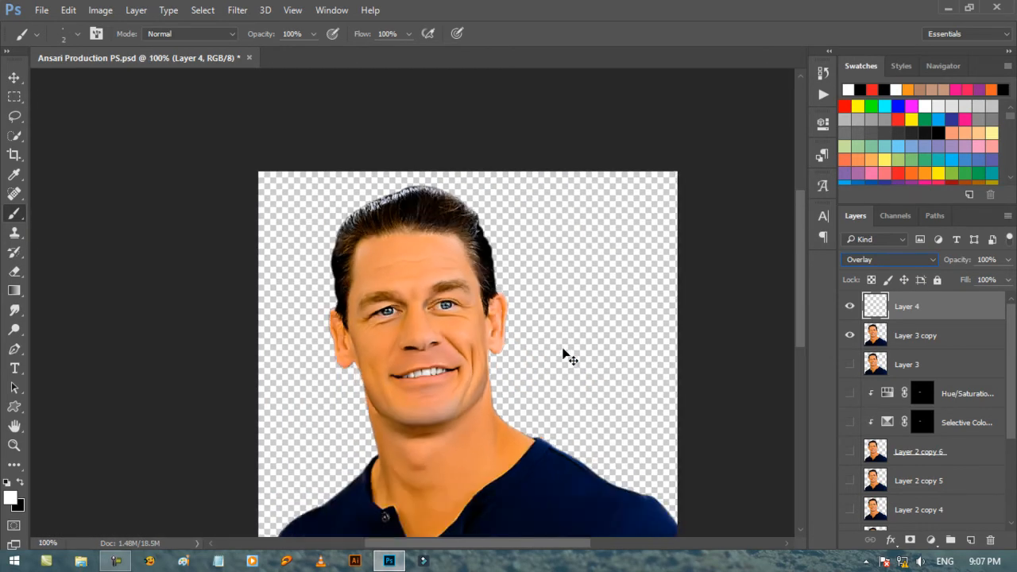
click(849, 309)
click(849, 309)
click(850, 309)
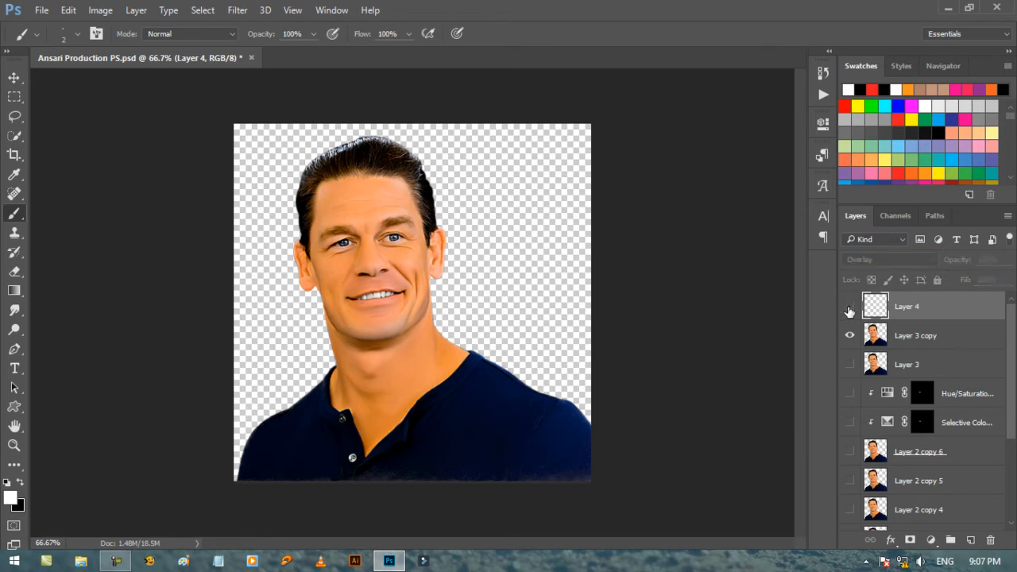
click(849, 309)
click(849, 309)
click(849, 309)
Set up the Smudge tool with the 15 px speckled brush at 20% strength for smoothing the hair.
key(z)
click(347, 146)
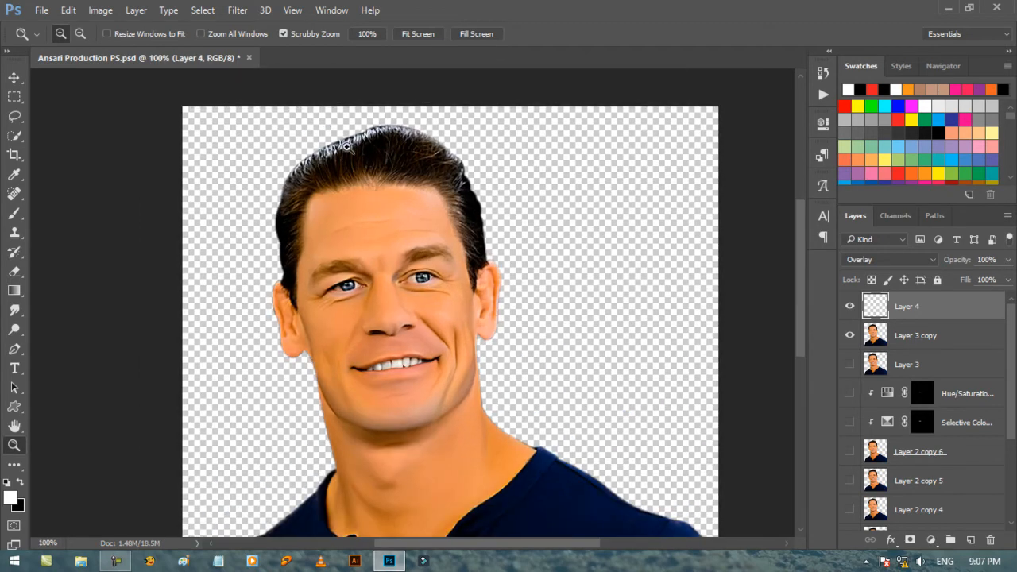
click(348, 147)
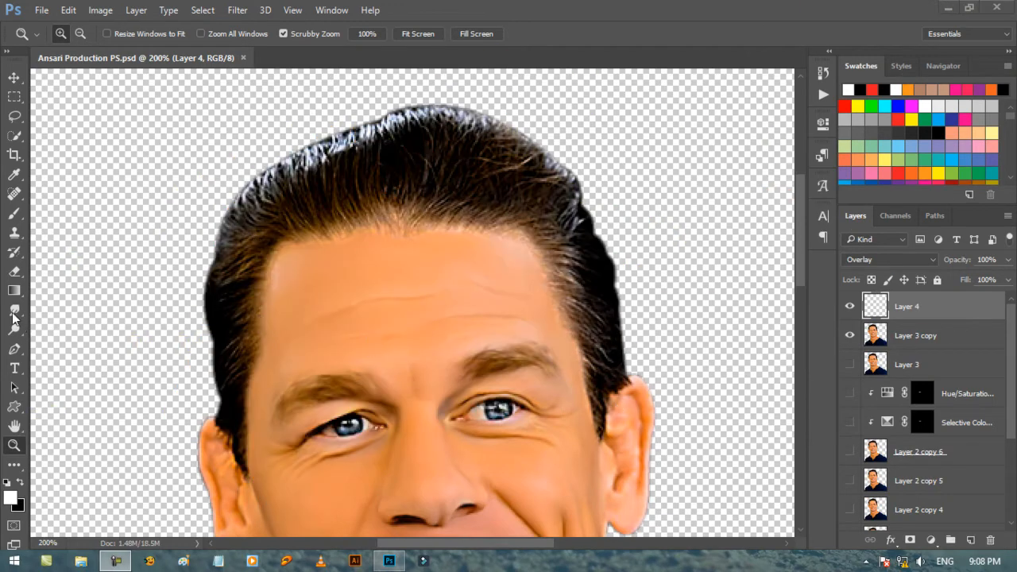
click(15, 312)
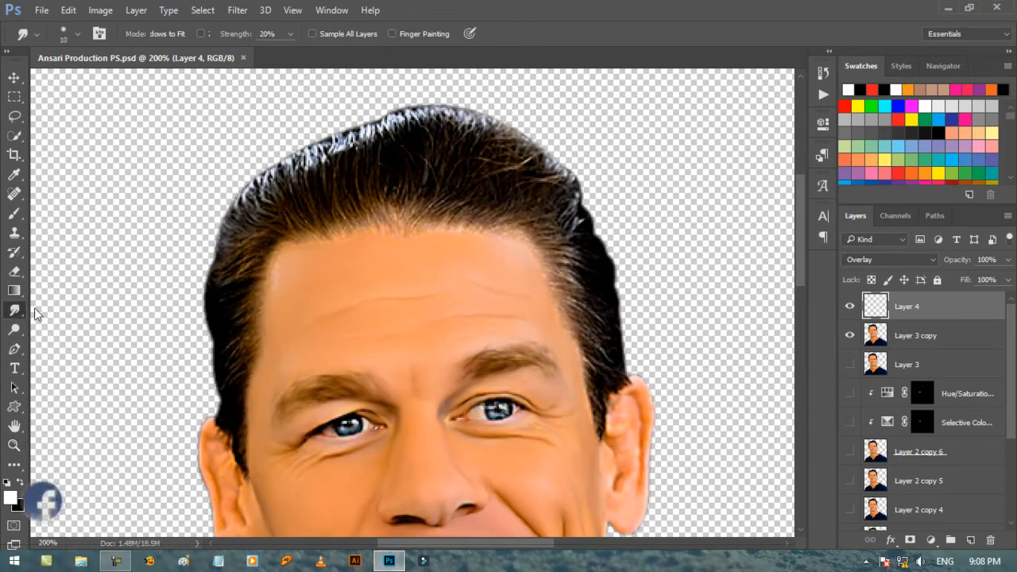
right_click(449, 196)
scroll(533, 395, down, 2)
scroll(534, 395, up, 1)
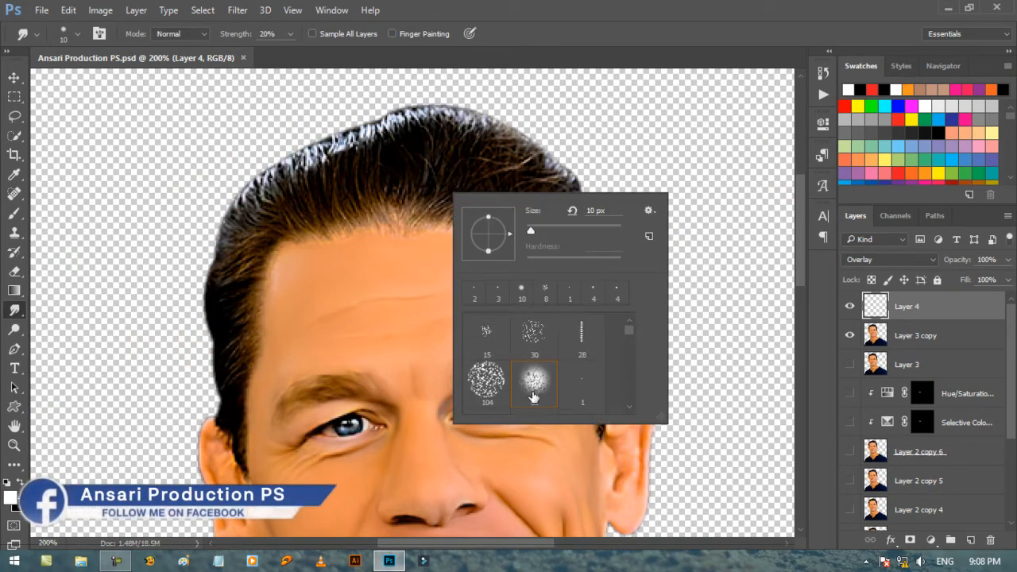
click(493, 337)
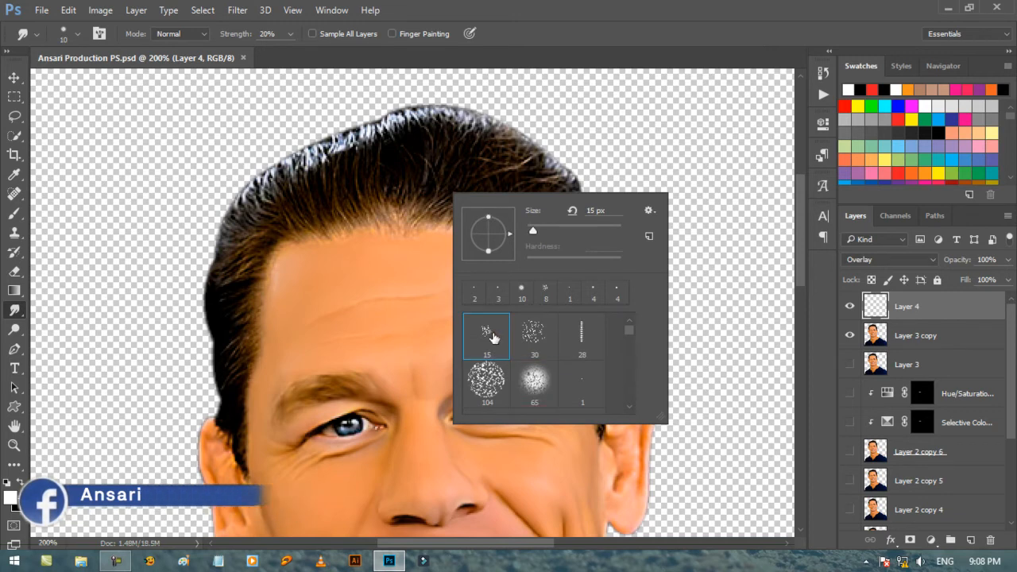
key(Return)
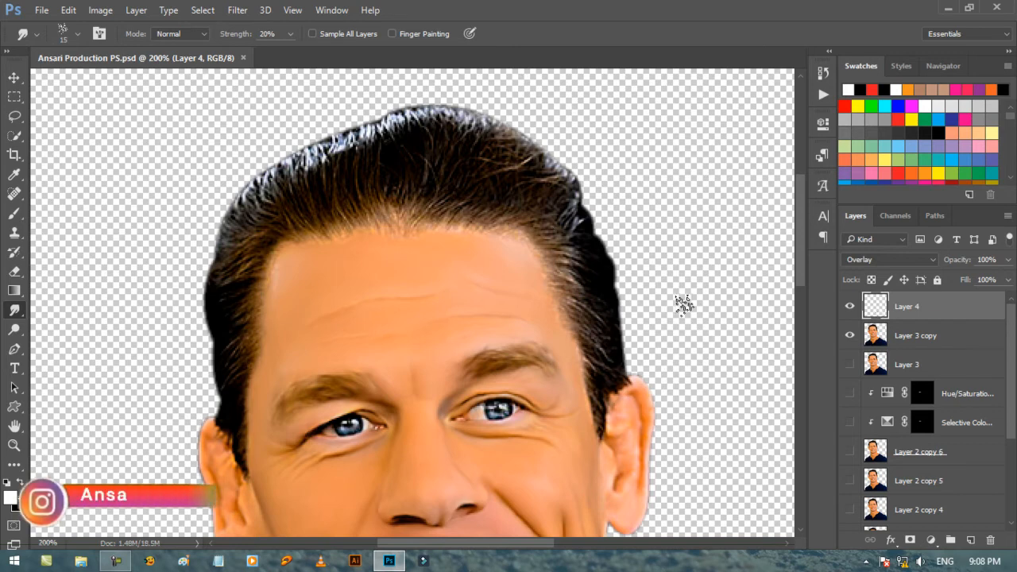
Merge Layer 4 with Layer 3 copy, keep the merged layer hidden beneath a visible duplicate, and save the document.
ctrl+click(934, 338)
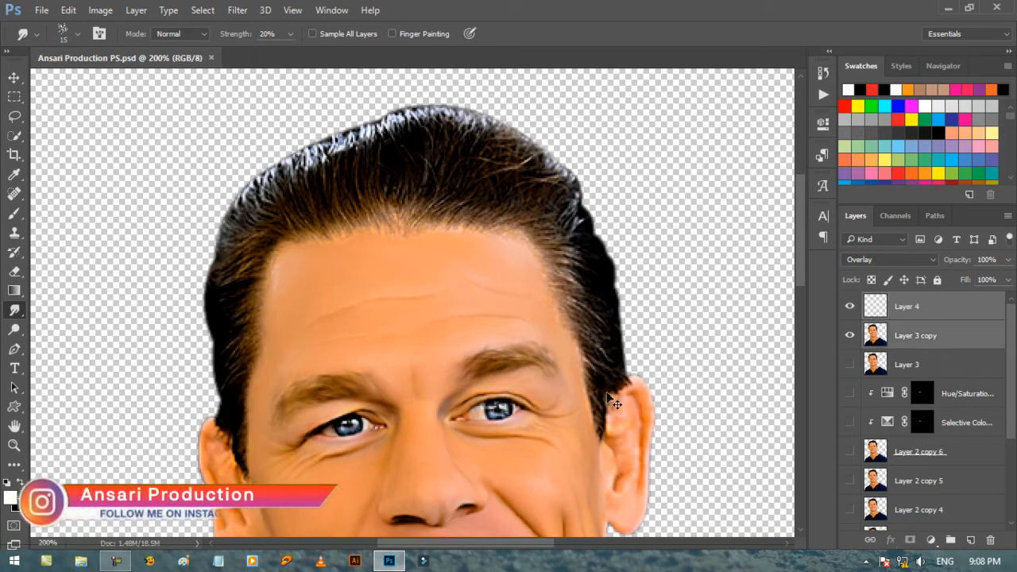
key(ctrl+e)
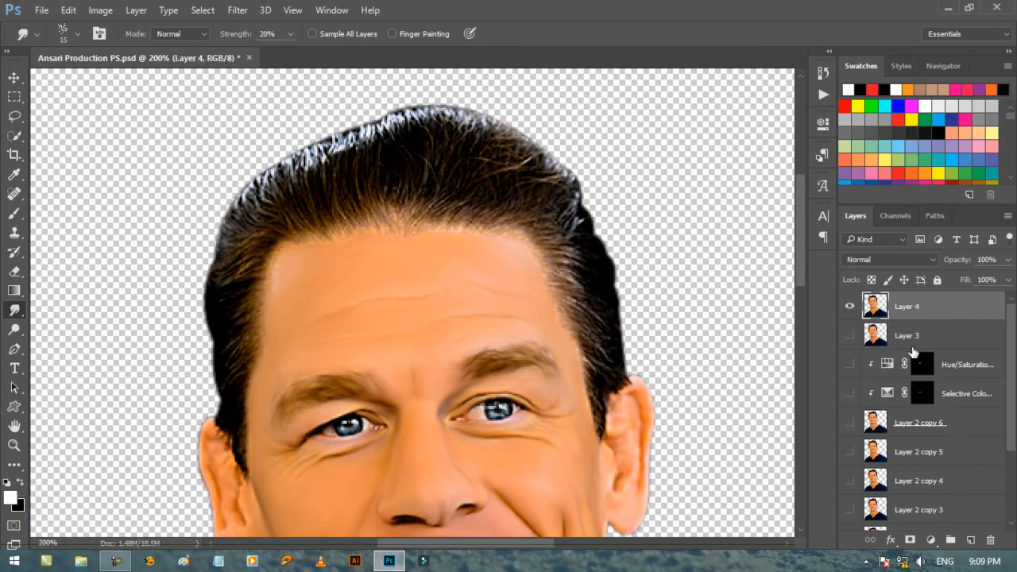
drag(944, 312, 970, 541)
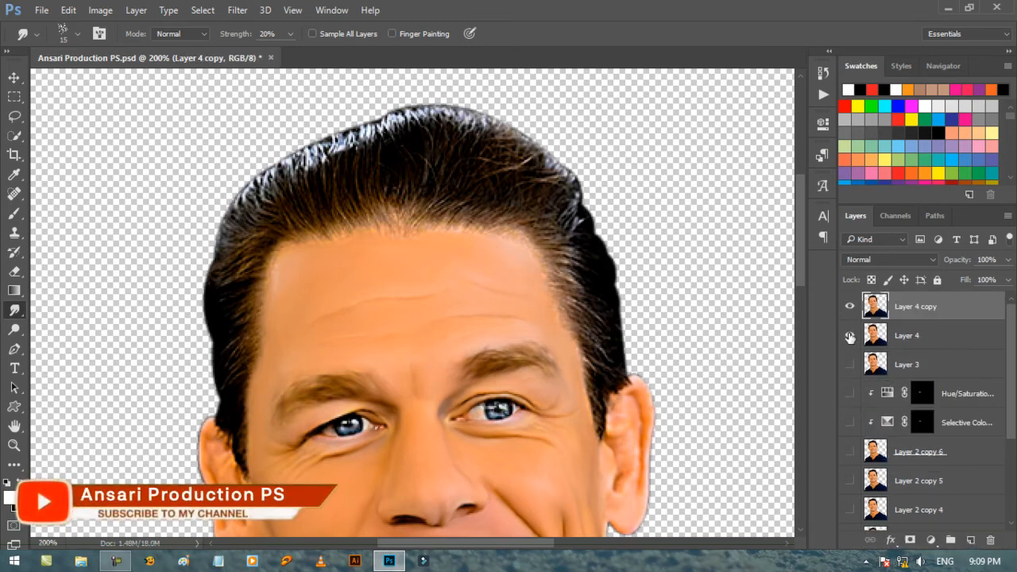
click(849, 336)
click(42, 10)
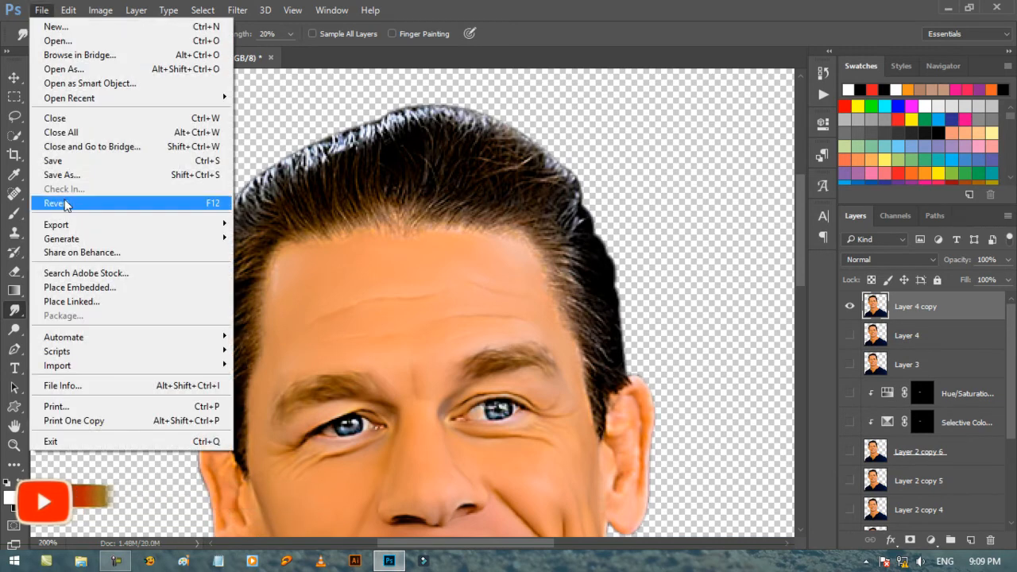
click(54, 160)
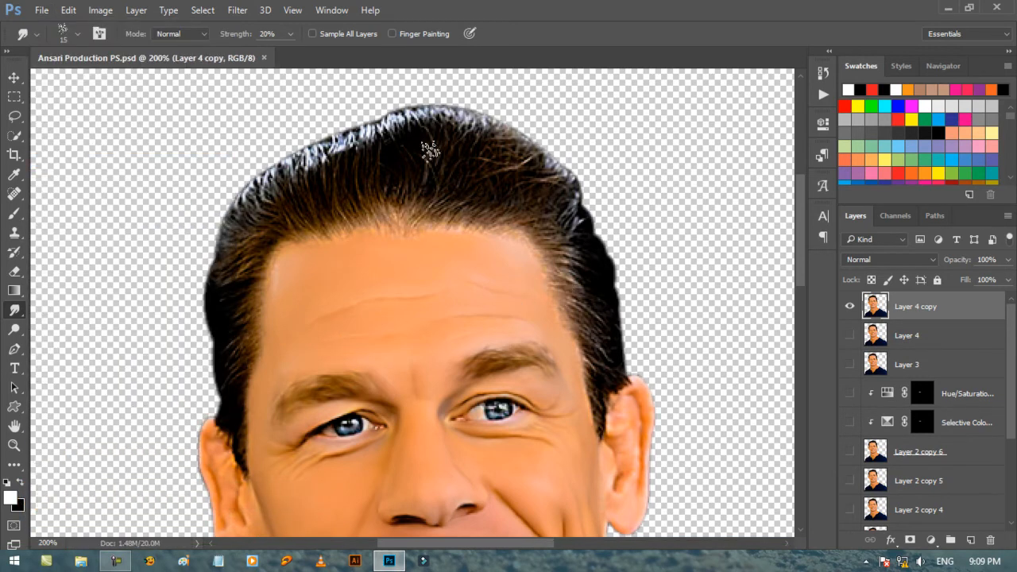
Smudge the front hair upward from the centre and right of the hairline on Layer 4 copy with the 15 px speckled brush.
key(ctrl+plus)
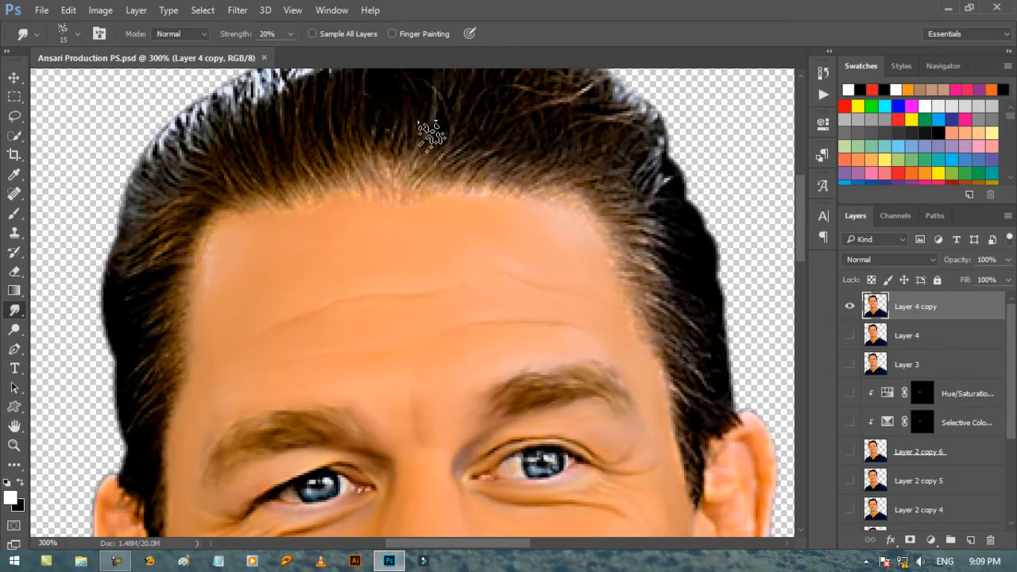
drag(799, 248, 794, 211)
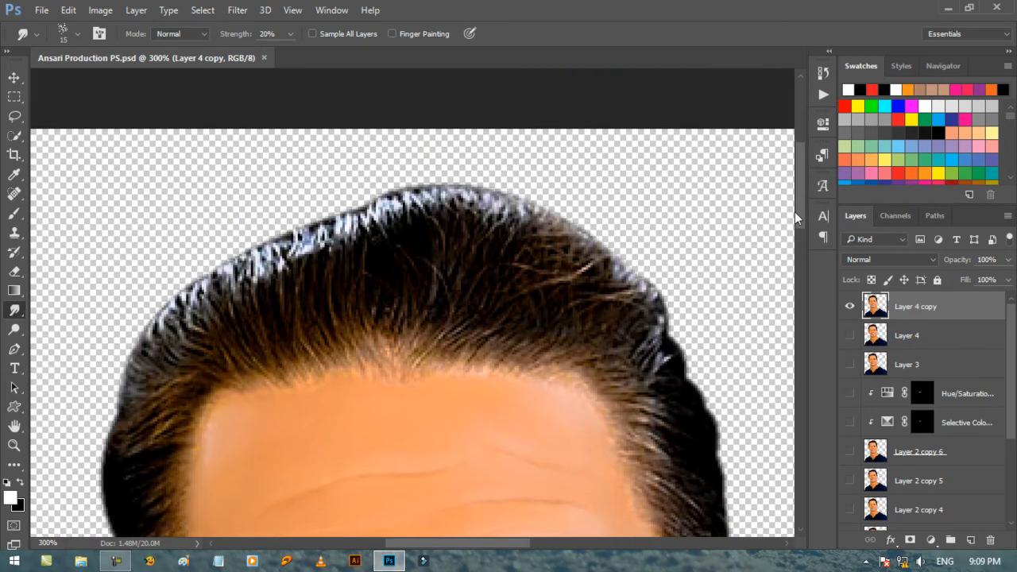
drag(484, 363, 526, 302)
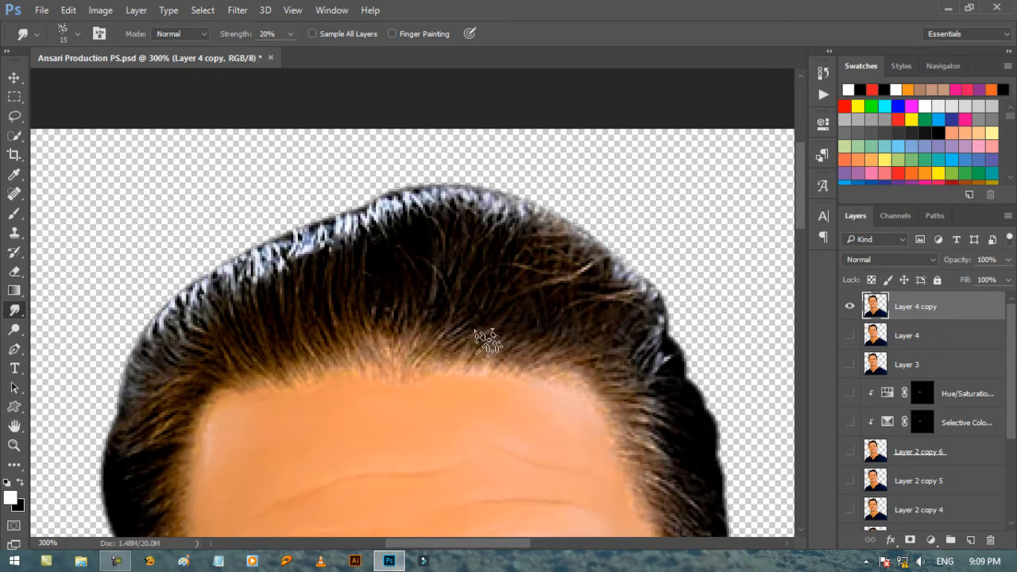
drag(492, 346, 560, 287)
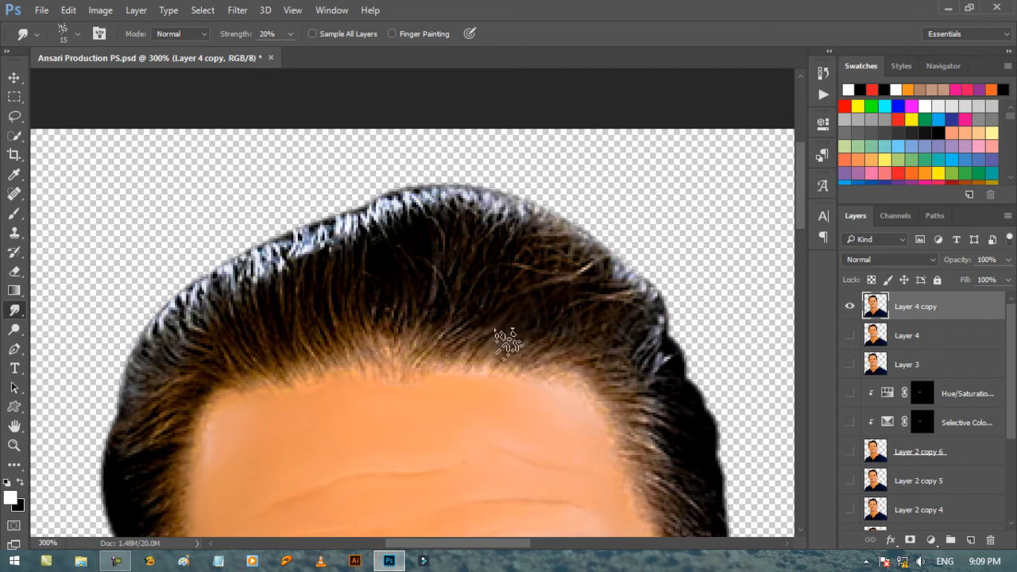
drag(508, 343, 571, 293)
mouse_move(492, 369)
mouse_down()
mouse_move(543, 337)
mouse_move(597, 326)
mouse_up()
drag(538, 355, 593, 328)
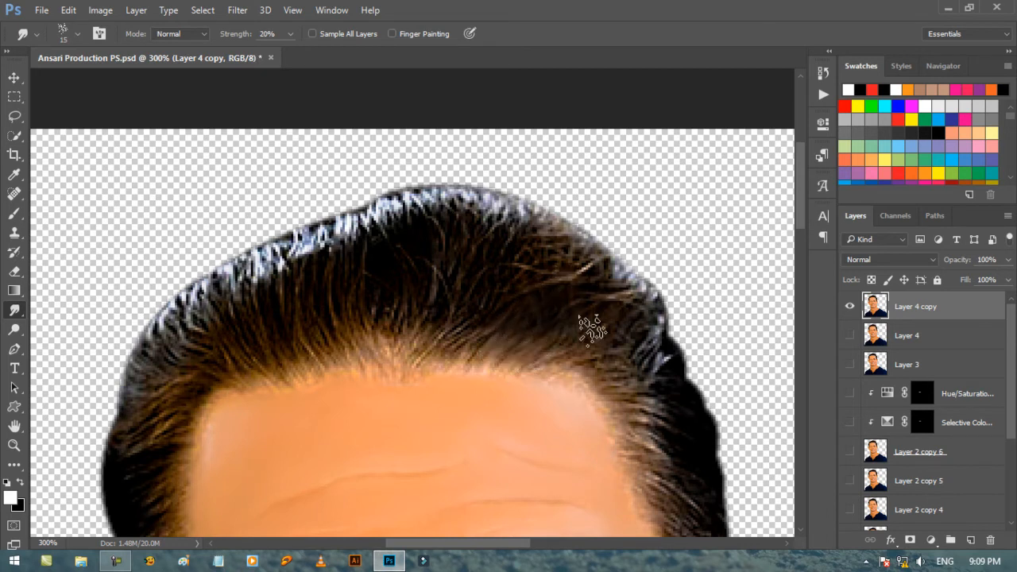
mouse_move(480, 354)
mouse_down()
mouse_move(515, 300)
mouse_move(474, 285)
mouse_up()
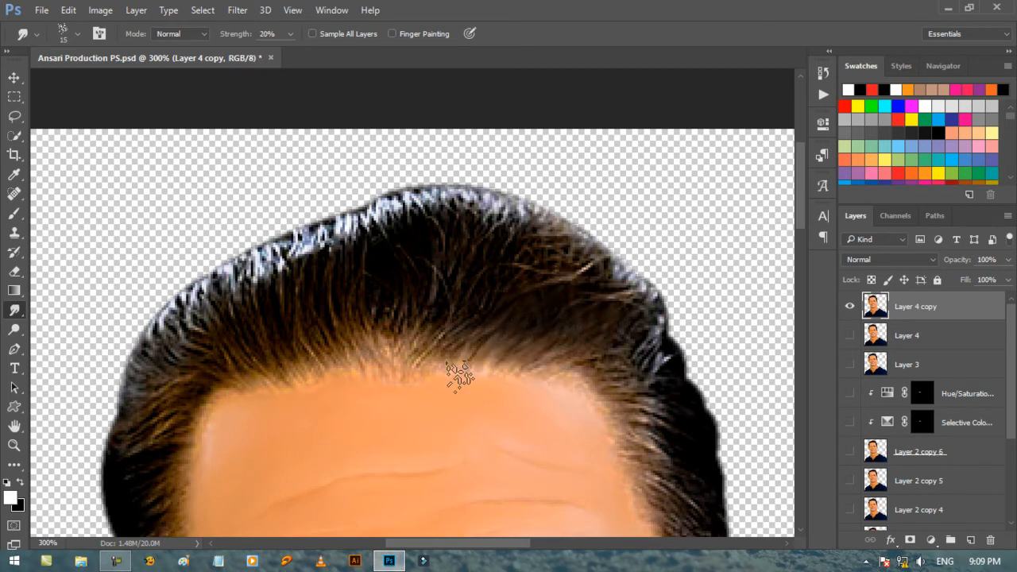
drag(458, 372, 483, 268)
Refine the hair strands at the centre and right of the hairline with the Smudge brush reduced to 10 px.
key(bracketleft)
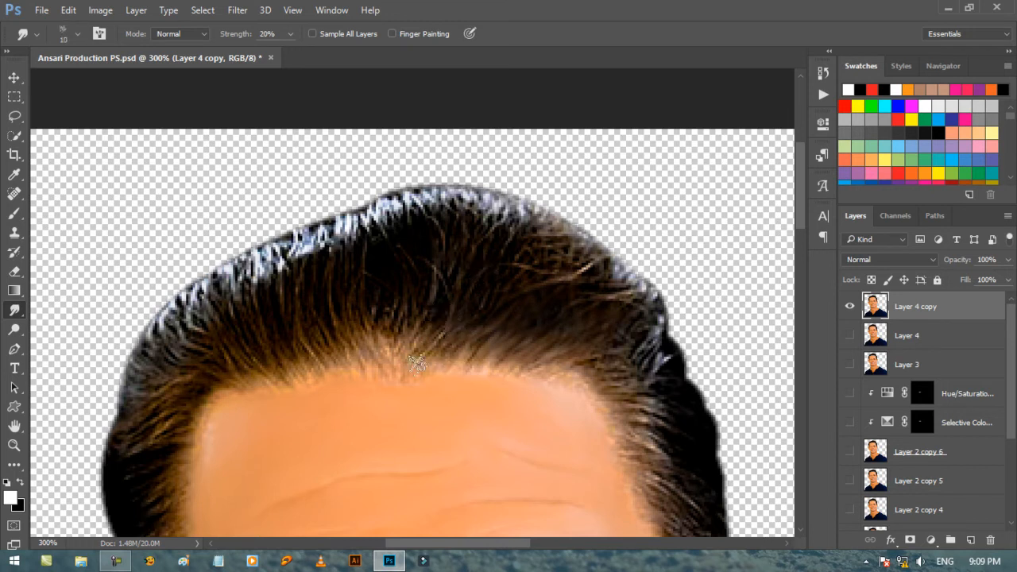
mouse_move(402, 375)
mouse_down()
mouse_move(448, 285)
mouse_move(452, 309)
mouse_up()
drag(417, 359, 472, 284)
drag(431, 346, 508, 271)
mouse_move(468, 333)
mouse_down()
mouse_move(543, 259)
mouse_move(551, 263)
mouse_up()
drag(498, 349, 566, 285)
drag(526, 359, 562, 293)
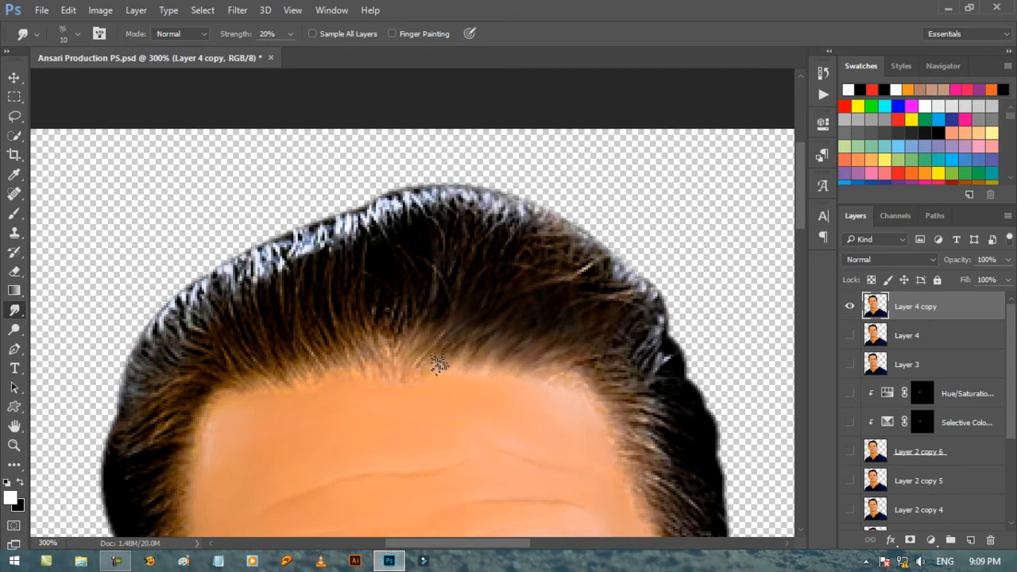
mouse_move(439, 364)
mouse_down()
mouse_move(481, 328)
mouse_move(447, 316)
mouse_move(491, 308)
mouse_up()
drag(406, 364, 394, 343)
Smudge the left part of the hairline with the 15 px speckled brush, and reduce the brush to 10 px.
key(bracketright)
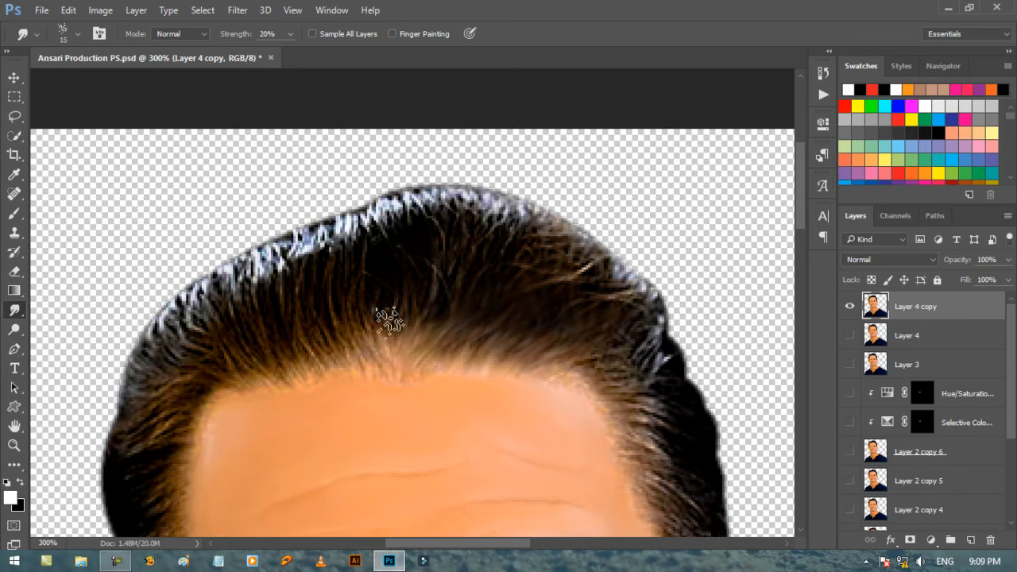
drag(281, 374, 270, 351)
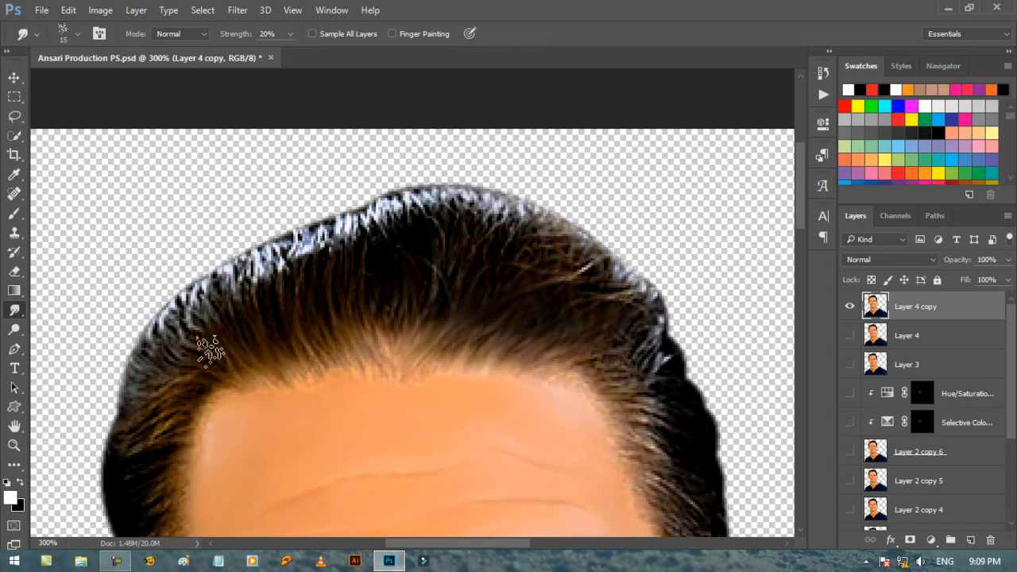
key(bracketleft)
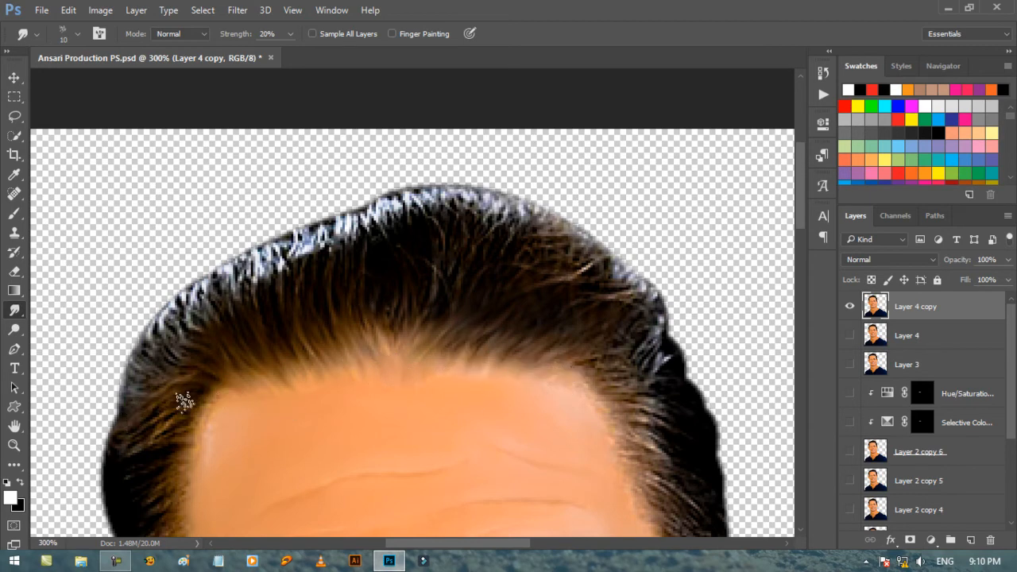
Add a new layer above Layer 4 copy and set a yellow foreground colour for the Brush tool.
scroll(552, 339, down, 3)
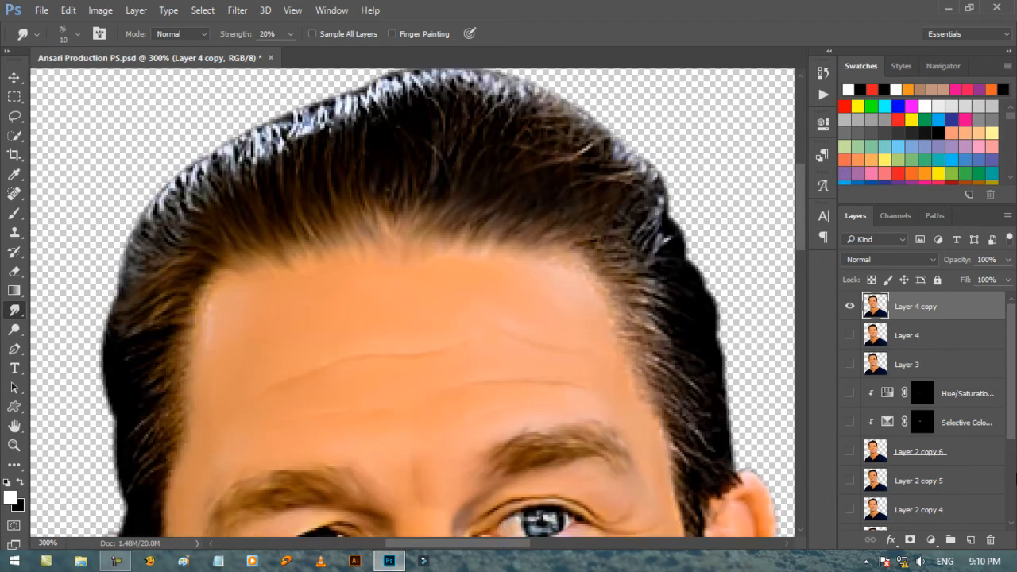
click(973, 541)
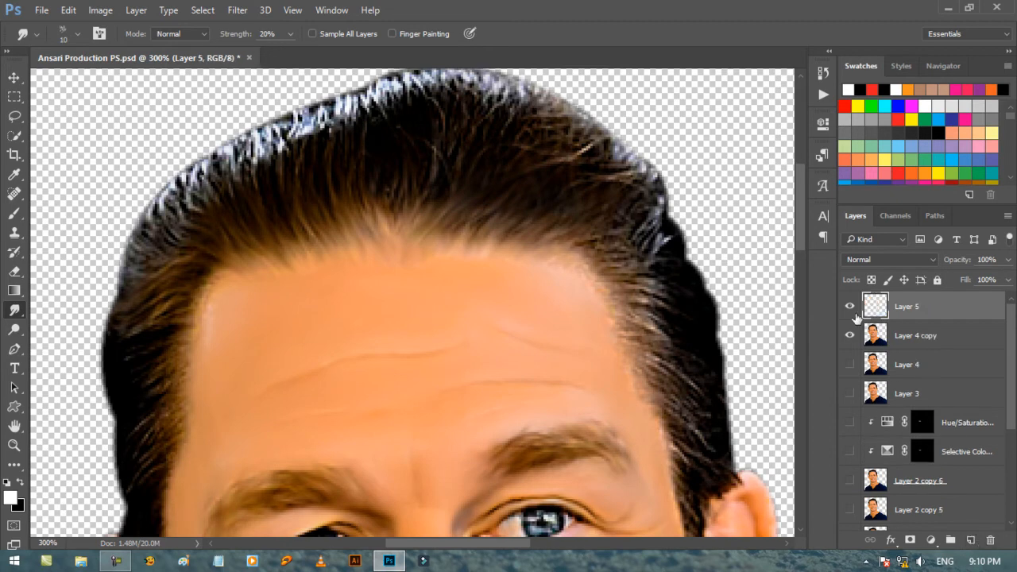
click(9, 498)
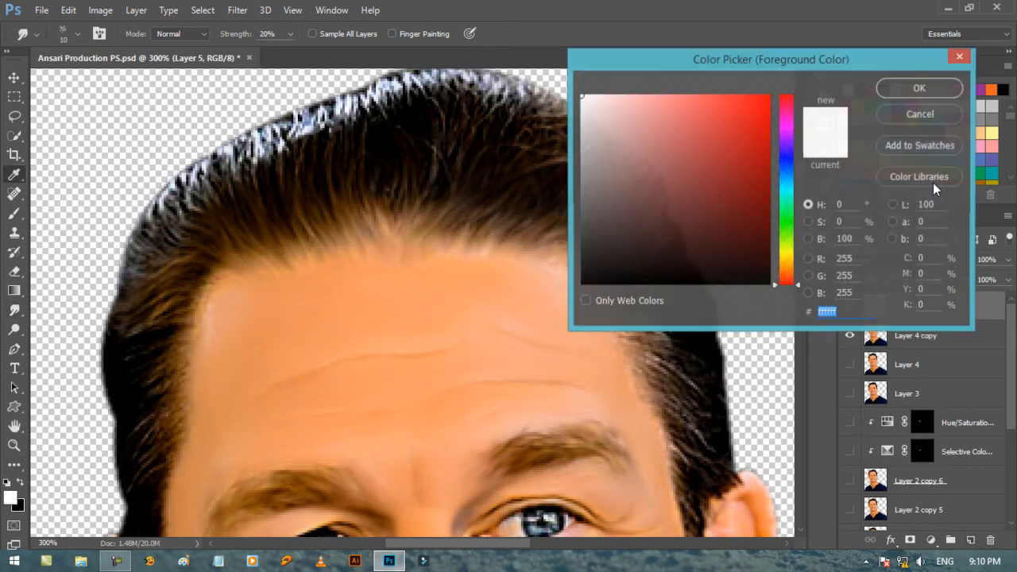
click(786, 252)
click(761, 127)
click(940, 90)
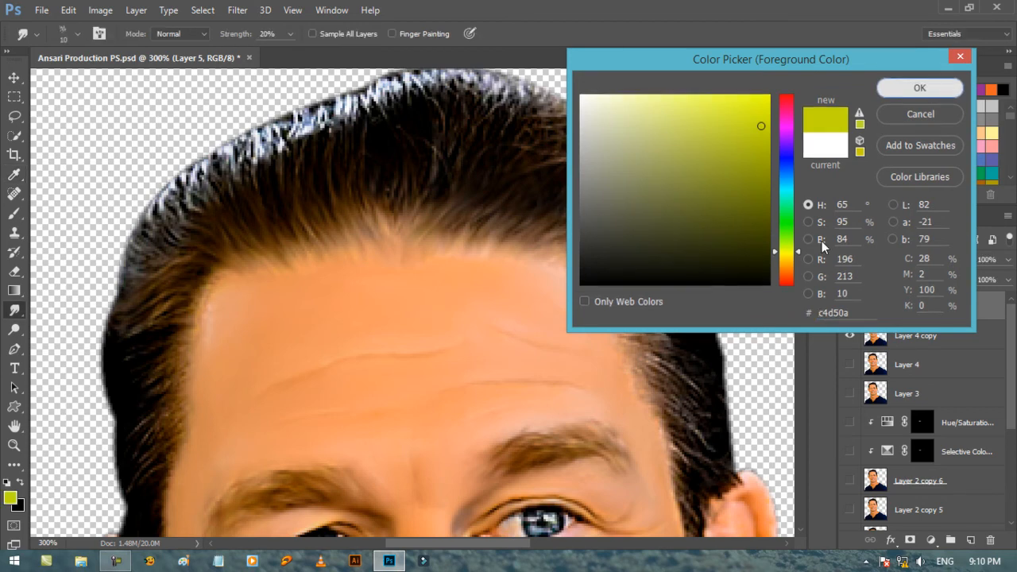
click(937, 173)
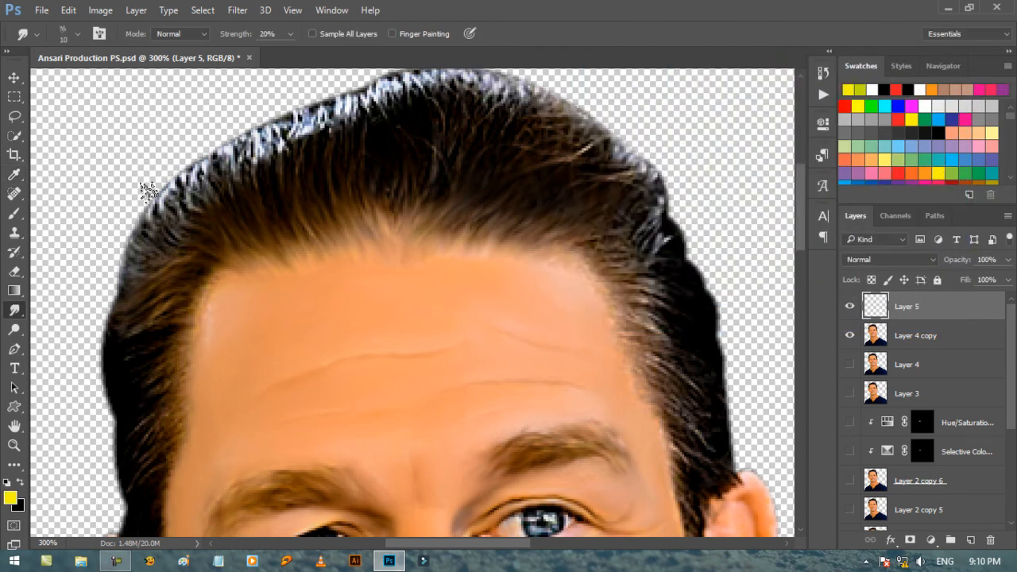
click(14, 213)
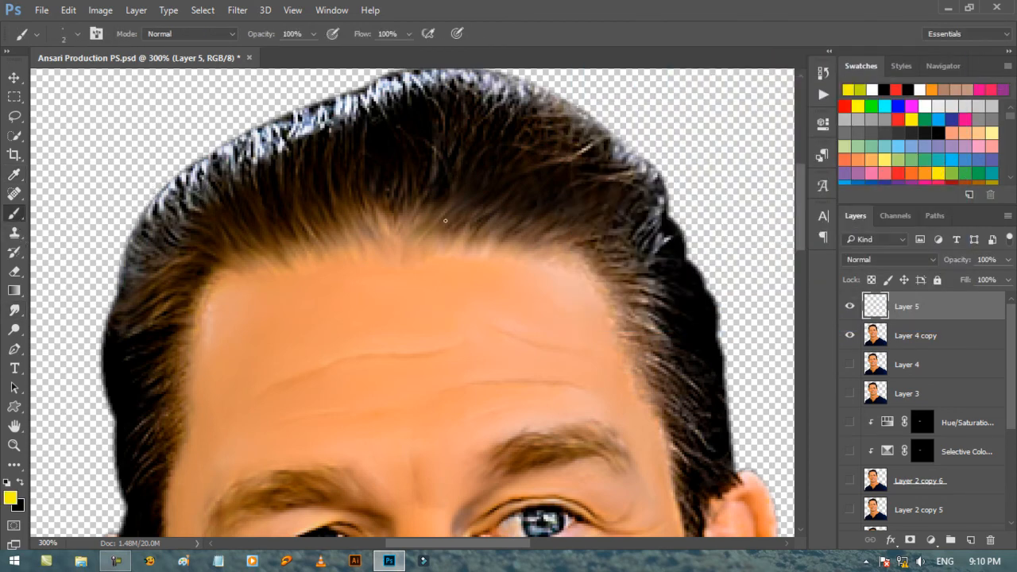
Draw yellow strand-direction guide strokes over the centre and right of the front hair on Layer 5 with the 2 px brush.
drag(477, 168, 518, 103)
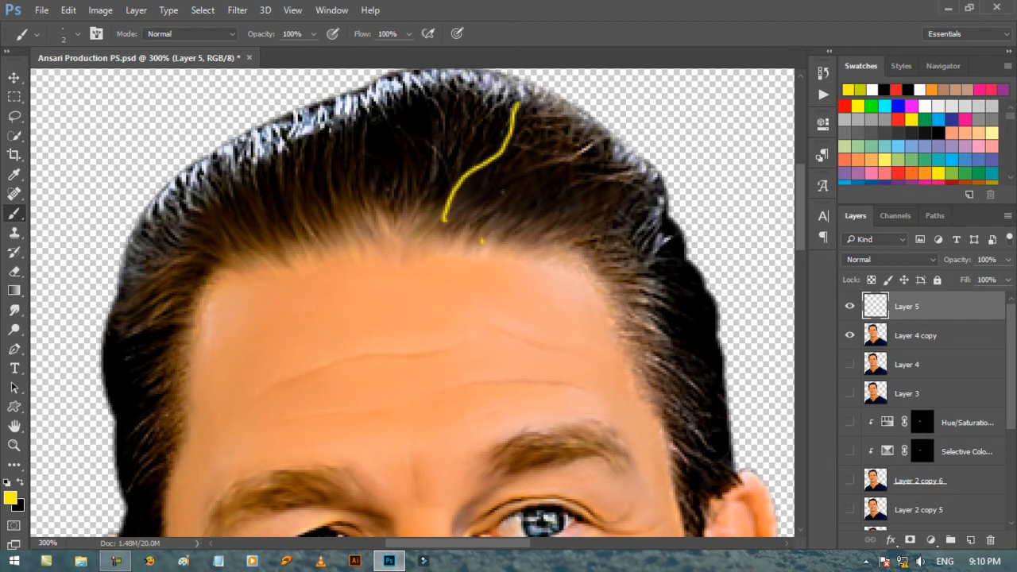
drag(481, 240, 573, 156)
drag(356, 251, 326, 181)
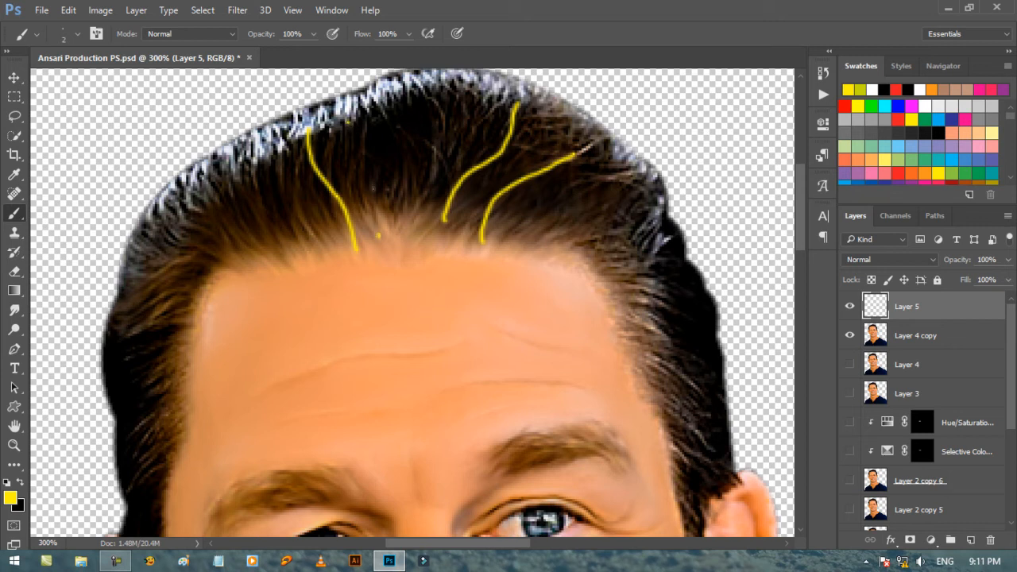
drag(355, 188, 381, 143)
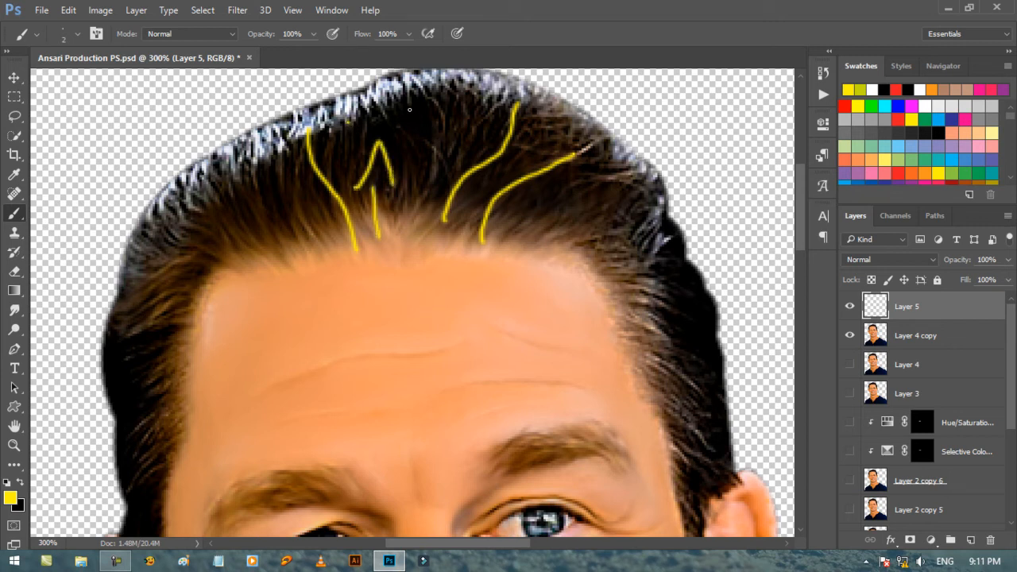
drag(424, 154, 442, 139)
drag(444, 103, 410, 183)
drag(397, 119, 471, 177)
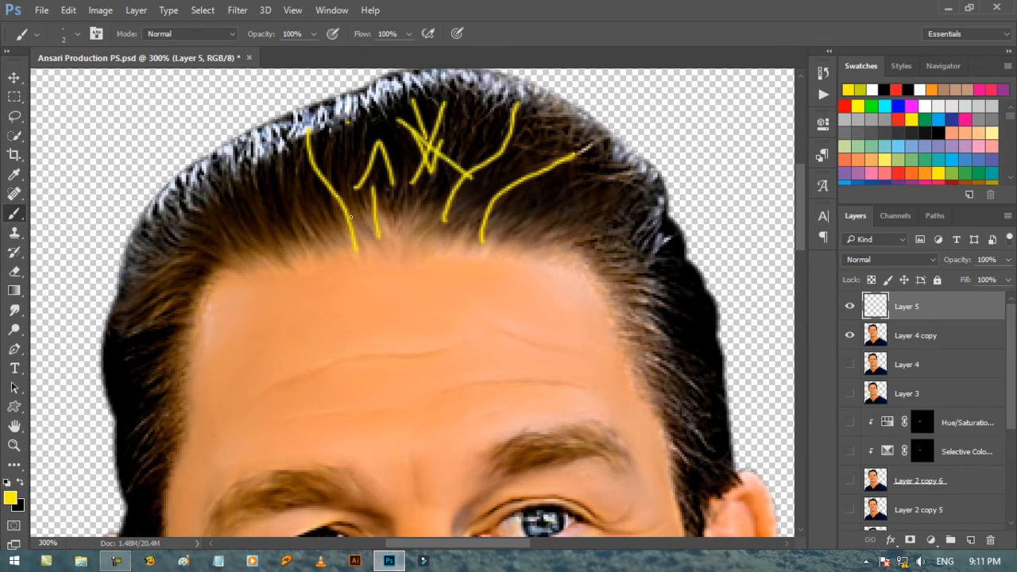
Draw yellow guide marks on the left front hair and the right temple, and delete Layer 5.
drag(242, 187, 302, 172)
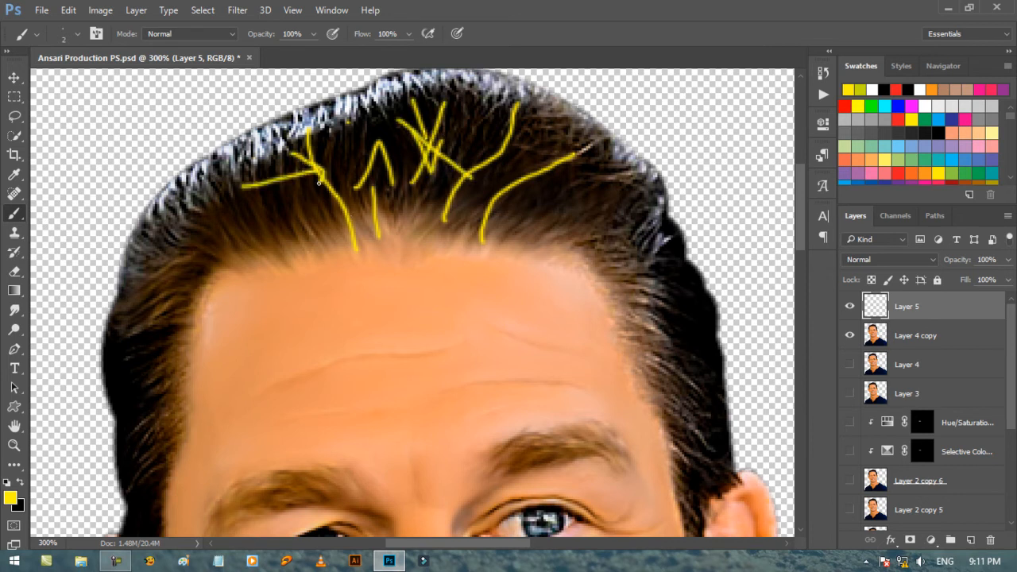
drag(219, 171, 266, 199)
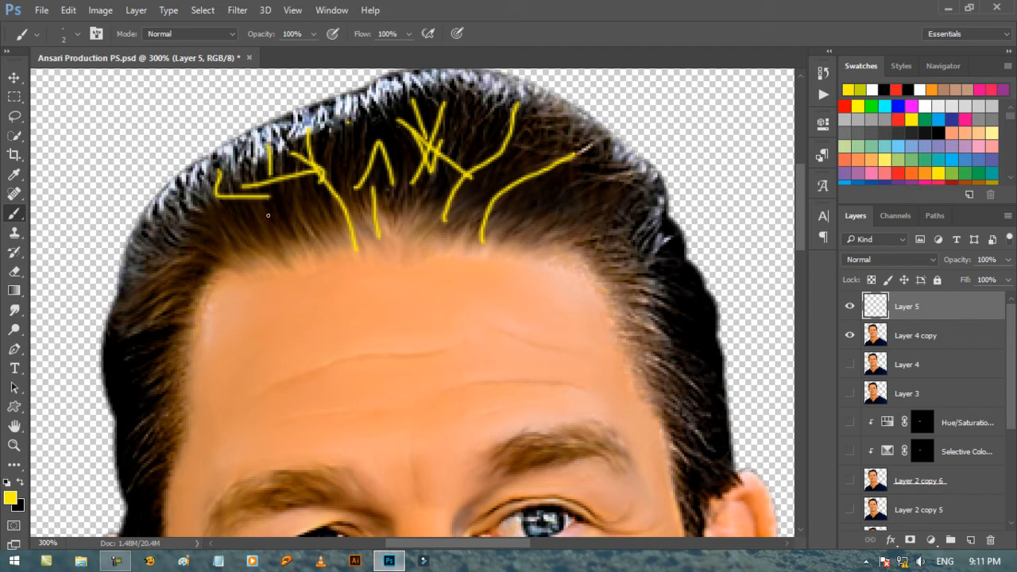
drag(250, 163, 310, 205)
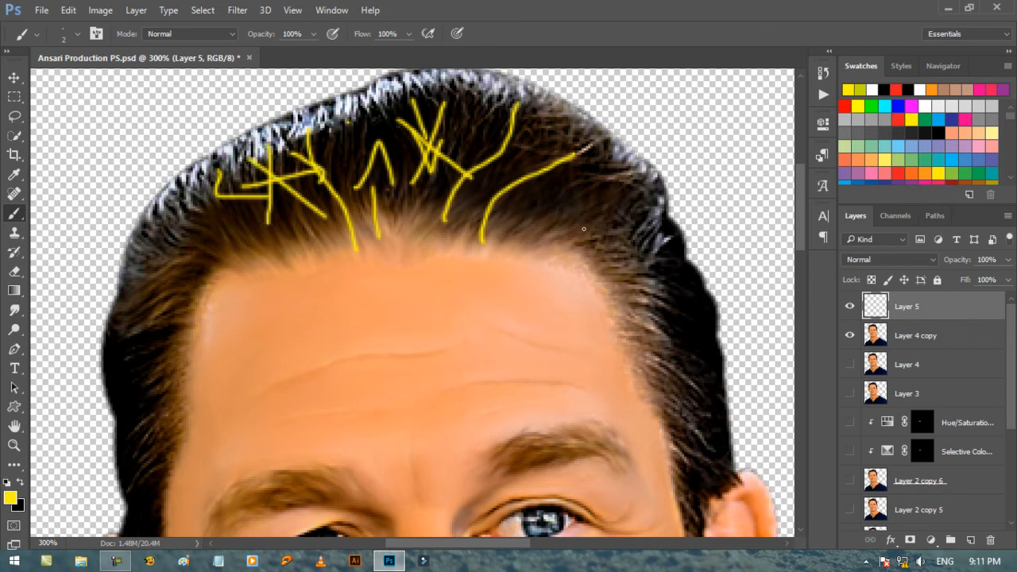
drag(614, 273, 679, 260)
drag(614, 287, 684, 303)
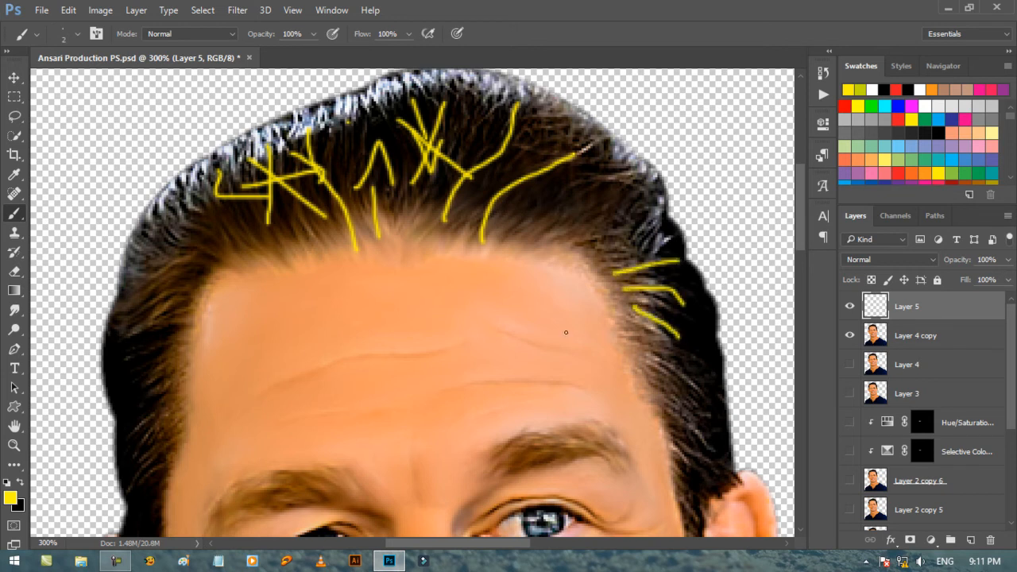
mouse_move(976, 328)
mouse_down()
mouse_move(953, 500)
mouse_move(990, 539)
mouse_up()
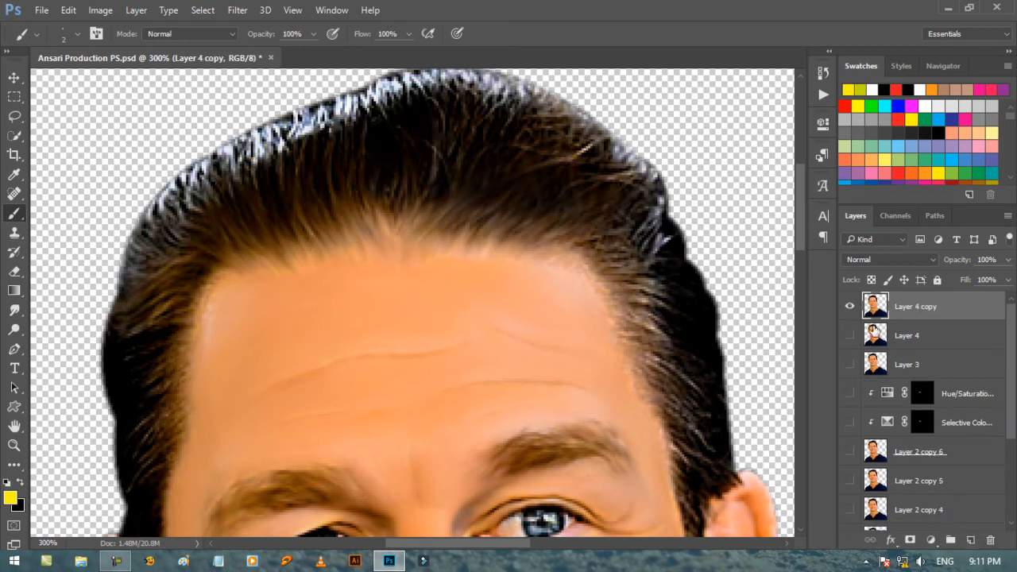
Smudge the centre of the hair on Layer 4 copy with the speckled brush, and make Layer 2 a visible white backdrop.
click(14, 310)
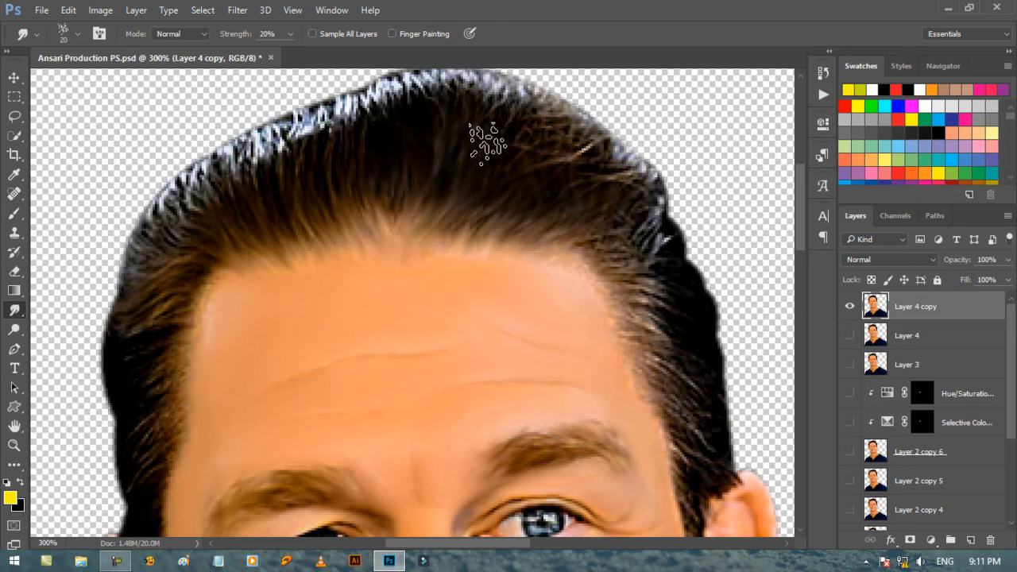
key(bracketright)
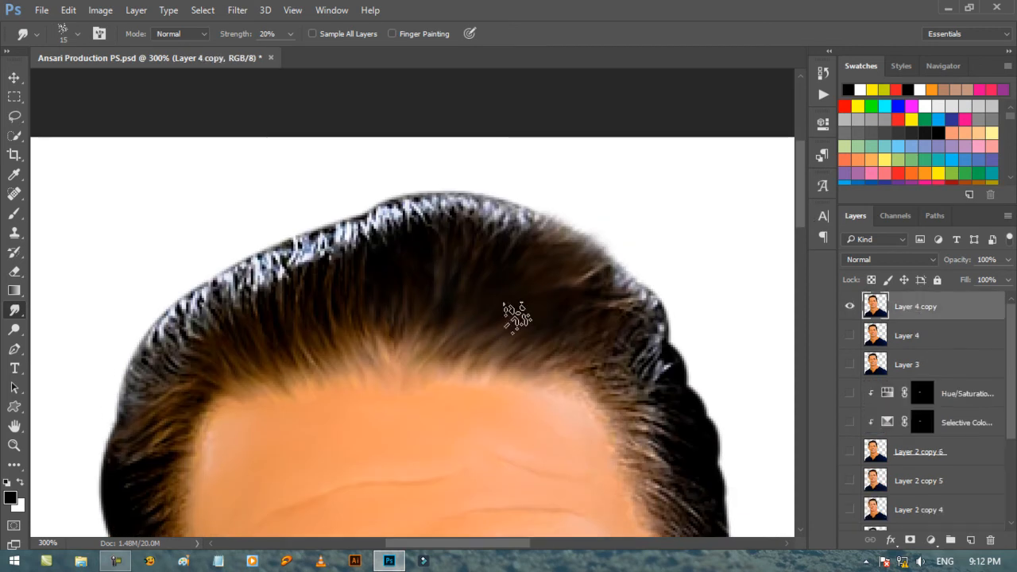
drag(398, 224, 405, 195)
mouse_move(431, 243)
mouse_down()
mouse_move(523, 207)
mouse_move(454, 187)
mouse_up()
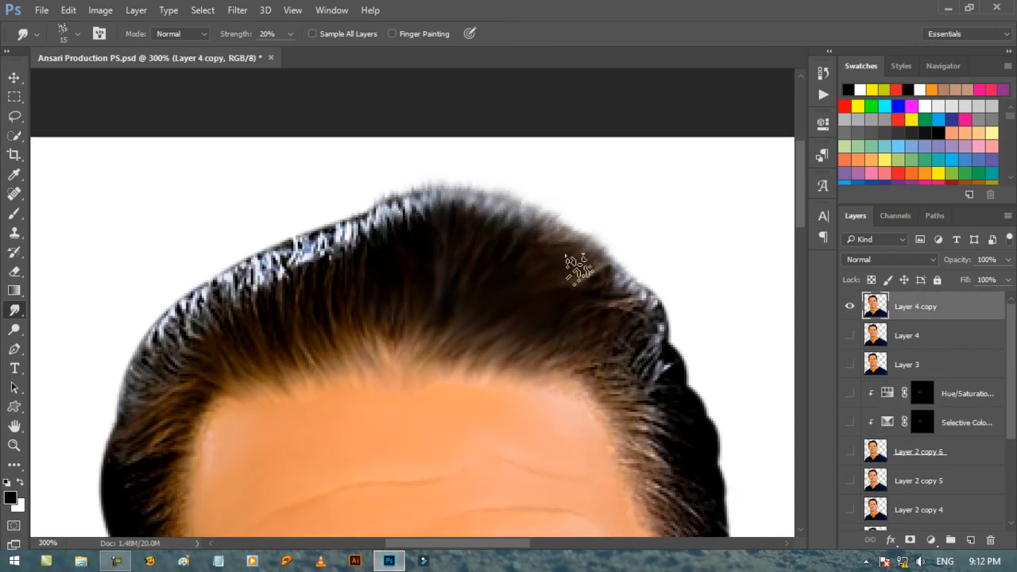
Smudge the right outer edge of the hair outward over the white backdrop with the 15 px speckled brush.
drag(616, 284, 634, 270)
mouse_move(617, 409)
mouse_down()
mouse_move(691, 477)
mouse_move(621, 408)
mouse_move(726, 434)
mouse_up()
drag(677, 390, 721, 346)
drag(652, 361, 689, 316)
drag(618, 310, 675, 266)
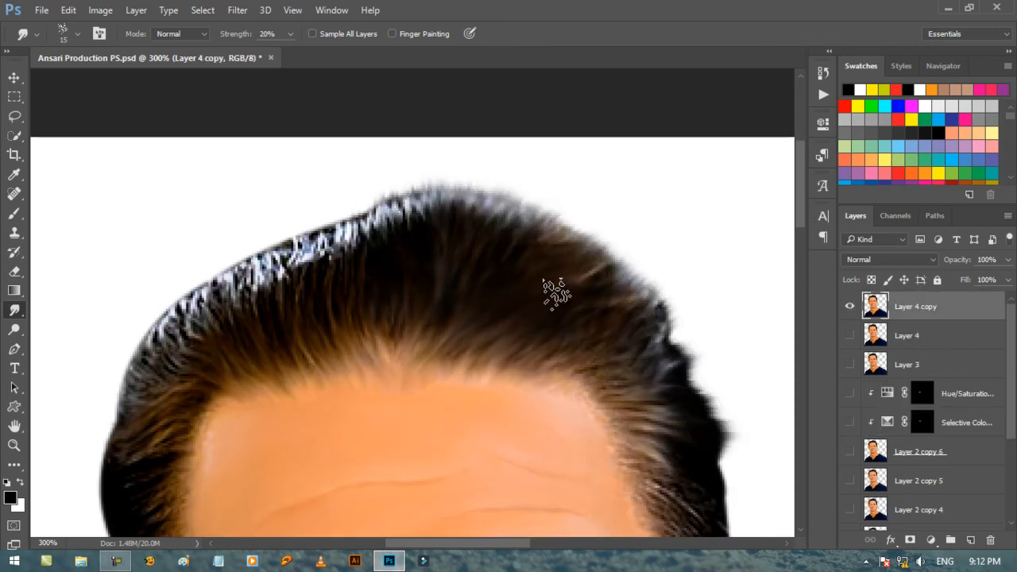
drag(560, 292, 640, 248)
Smudge the hair tips upward along the top edge, from the crown toward the left, with the 15 px speckled brush.
drag(420, 213, 404, 176)
drag(391, 232, 378, 190)
drag(361, 246, 341, 203)
drag(332, 256, 318, 213)
drag(309, 269, 279, 226)
drag(339, 253, 324, 212)
drag(432, 208, 414, 180)
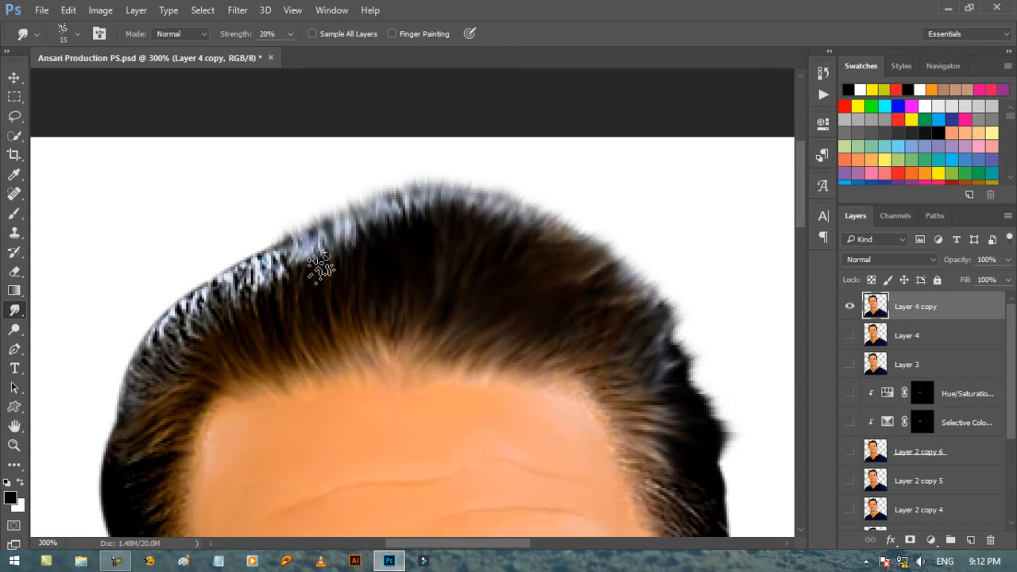
Smudge the white-flecked upper-left edge of the hair outward into soft tips with the 15 px speckled brush.
mouse_move(290, 275)
mouse_down()
mouse_move(269, 201)
mouse_move(256, 230)
mouse_up()
drag(256, 300, 226, 243)
drag(231, 309, 197, 255)
drag(208, 324, 156, 289)
drag(170, 340, 129, 321)
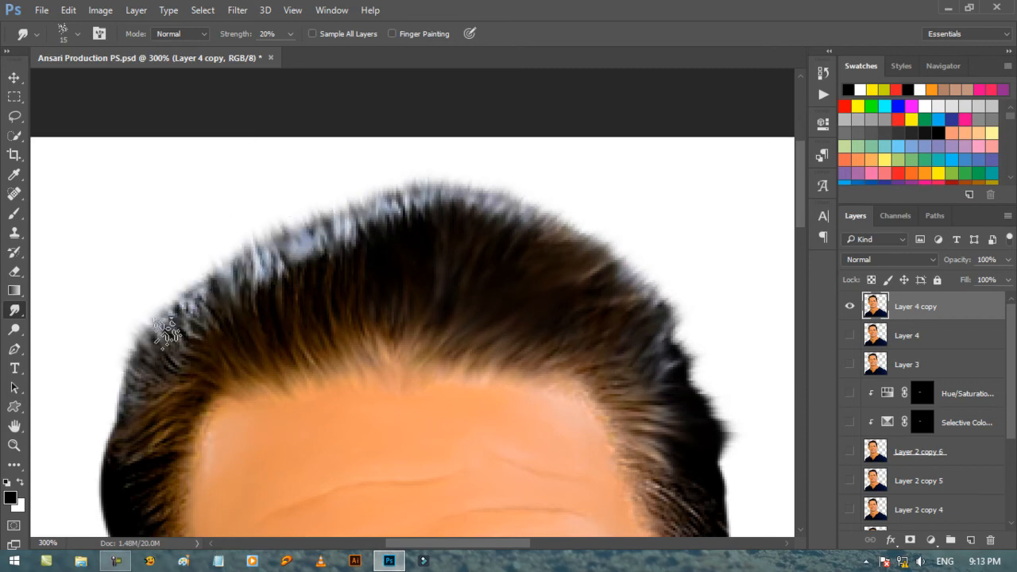
drag(209, 329, 162, 278)
Smudge the left side of the hair outward beside the temple with the 15 px speckled brush.
drag(165, 359, 118, 333)
drag(133, 390, 100, 409)
drag(148, 413, 107, 433)
mouse_move(168, 500)
mouse_down()
mouse_move(339, 442)
mouse_move(340, 395)
mouse_move(266, 379)
mouse_move(259, 349)
mouse_up()
key([)
key(])
drag(292, 388, 259, 376)
drag(305, 347, 250, 319)
mouse_move(294, 356)
mouse_down()
mouse_move(256, 333)
mouse_move(261, 362)
mouse_up()
drag(289, 405, 266, 407)
Smudge the outer hair edge above the left ear and the strands higher up with the 15 px speckled brush.
scroll(294, 342, down, 3)
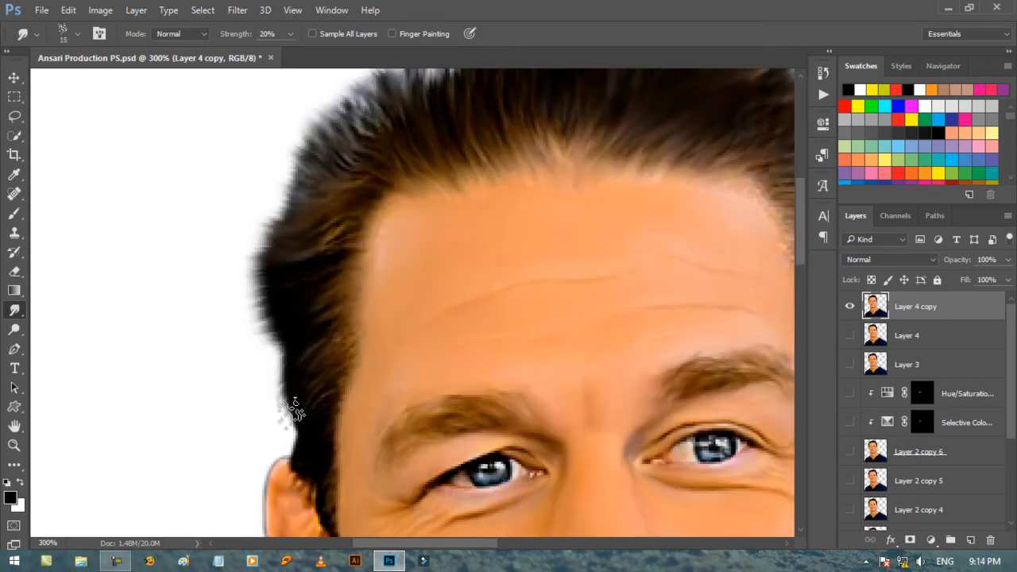
key([)
scroll(305, 341, down, 4)
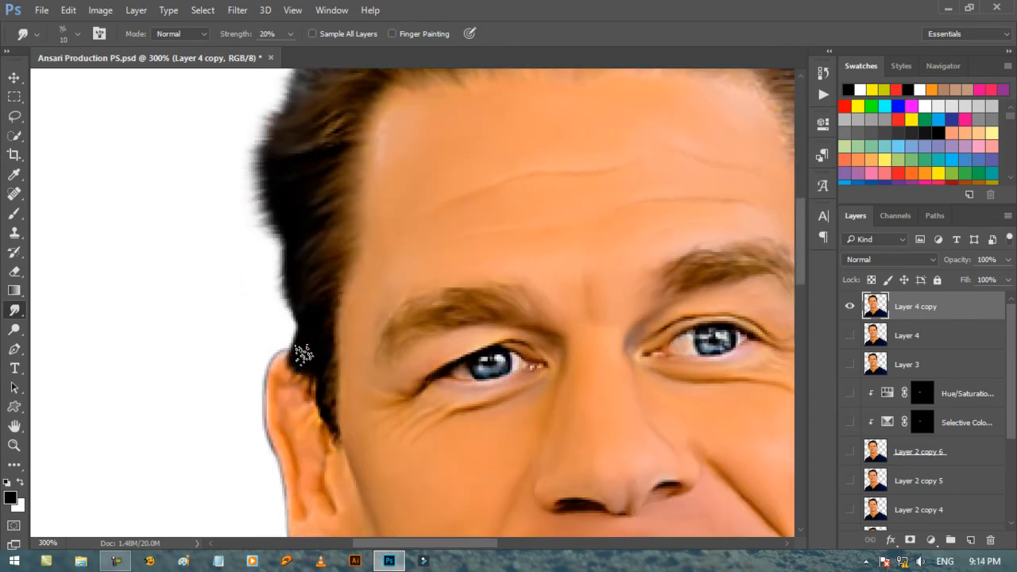
key(])
drag(297, 306, 274, 282)
scroll(276, 233, up, 4)
drag(334, 156, 316, 136)
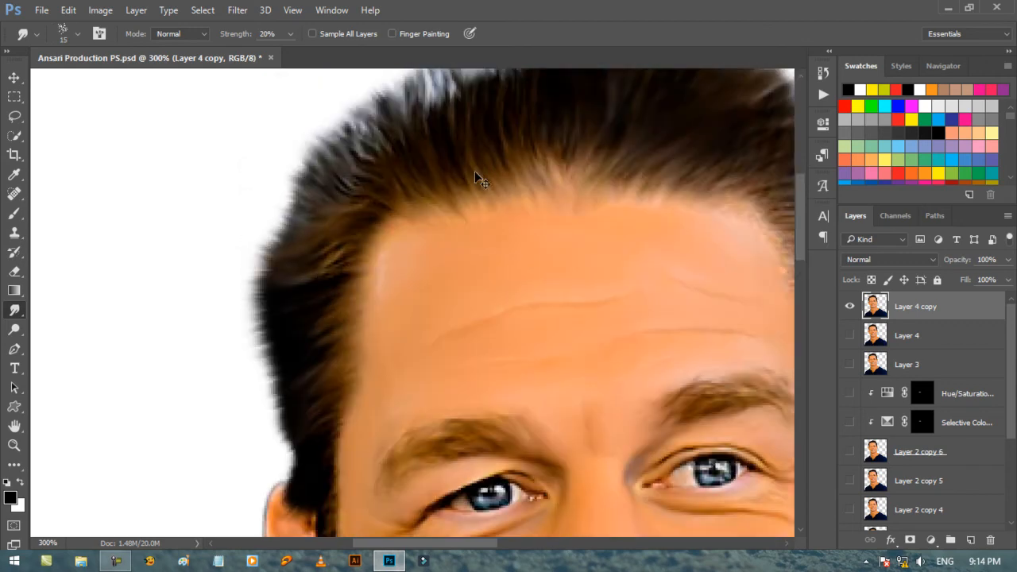
Lengthen the hair tips along the curve between the left side and the crown with the 15 px speckled Smudge brush.
key(ctrl+minus)
key(ctrl+minus)
key(ctrl+minus)
key(ctrl+plus)
key(ctrl+plus)
key(ctrl+plus)
drag(799, 317, 799, 204)
drag(498, 543, 412, 543)
scroll(417, 256, down, 2)
drag(417, 255, 398, 215)
drag(480, 203, 457, 165)
scroll(295, 252, down, 2)
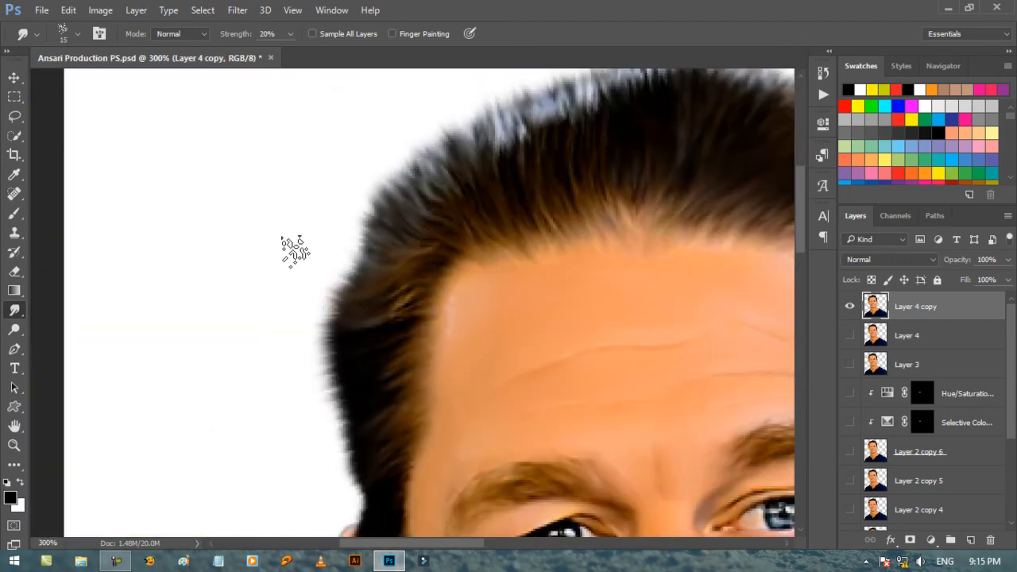
drag(349, 306, 322, 280)
drag(381, 208, 363, 170)
Smooth the sideburn beside the left ear with a 9 px round Smudge brush.
scroll(406, 175, down, 7)
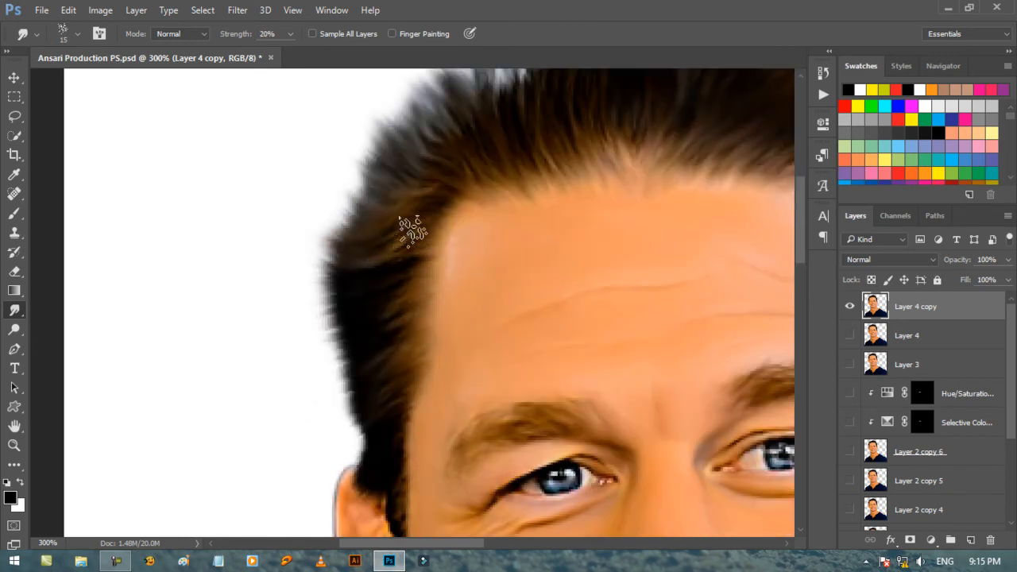
key(bracketleft)
key(bracketleft)
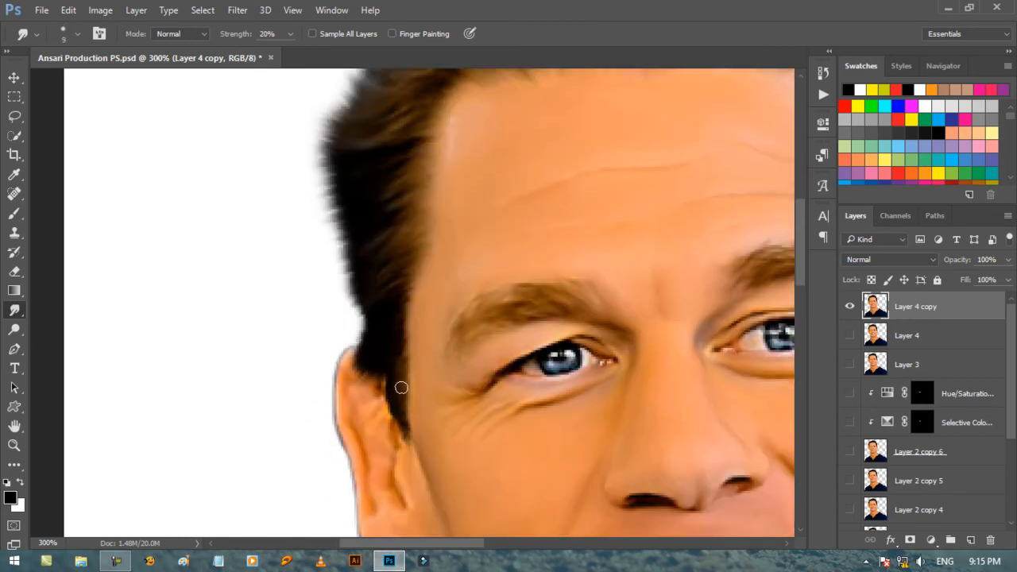
key(bracketleft)
key(bracketleft)
Smudge longer upward strands through the upper-left hair toward the crown with the 15 px speckled brush.
scroll(411, 355, up, 9)
key(bracketright)
key(bracketright)
key(bracketright)
key(bracketright)
drag(515, 239, 487, 147)
drag(524, 195, 508, 147)
drag(557, 215, 556, 149)
drag(589, 168, 585, 138)
drag(618, 331, 386, 402)
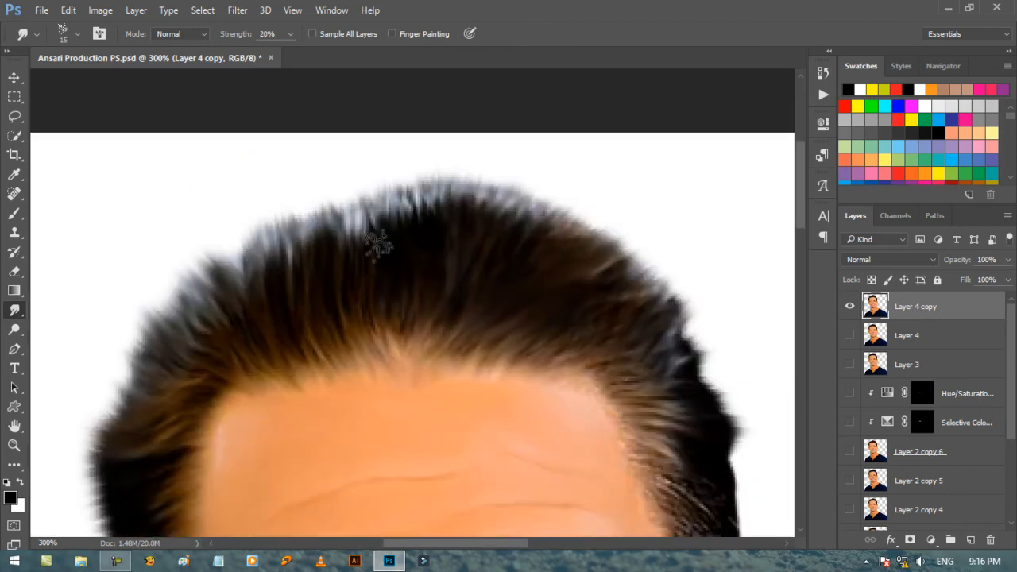
drag(379, 246, 370, 200)
Enlarge the speckled Smudge brush to 20 px and extend the hair at the crown and along the right edge.
key(bracketright)
drag(424, 229, 407, 182)
drag(454, 227, 448, 187)
drag(614, 286, 649, 260)
drag(656, 362, 703, 327)
drag(697, 366, 724, 369)
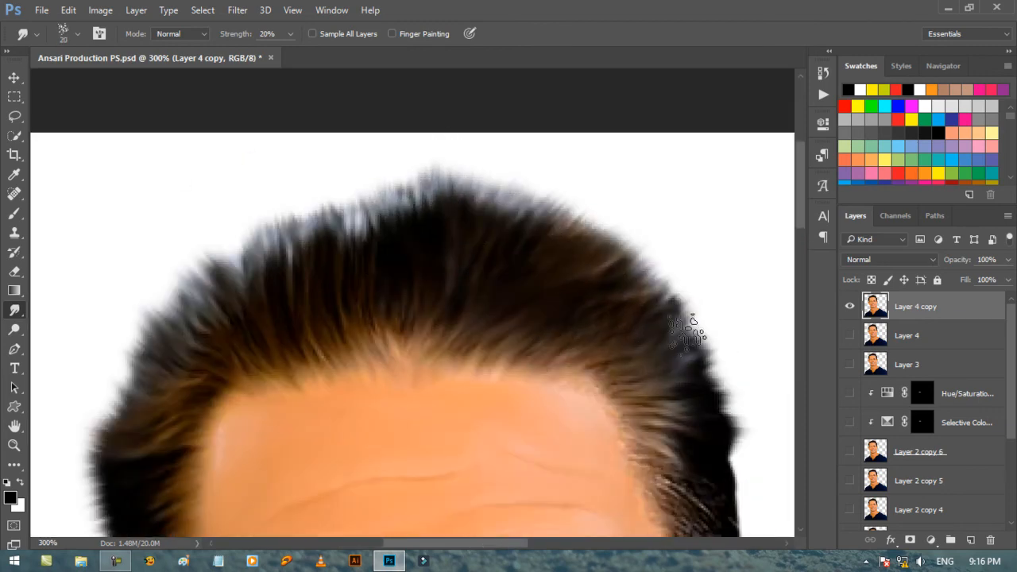
Smudge the right temple strands and soften the outer hair edge above the right ear with the speckled brush.
scroll(656, 349, down, 2)
key(bracketleft)
key(bracketleft)
drag(644, 421, 675, 455)
drag(513, 543, 559, 543)
scroll(509, 373, down, 4)
key(bracketright)
mouse_move(486, 373)
mouse_down()
mouse_move(513, 359)
mouse_move(504, 293)
mouse_up()
drag(494, 341, 513, 318)
drag(502, 427, 509, 382)
Reduce the speckled Smudge brush to 9 px and smudge the sideburn beside the right ear downward.
key(bracketleft)
key(bracketleft)
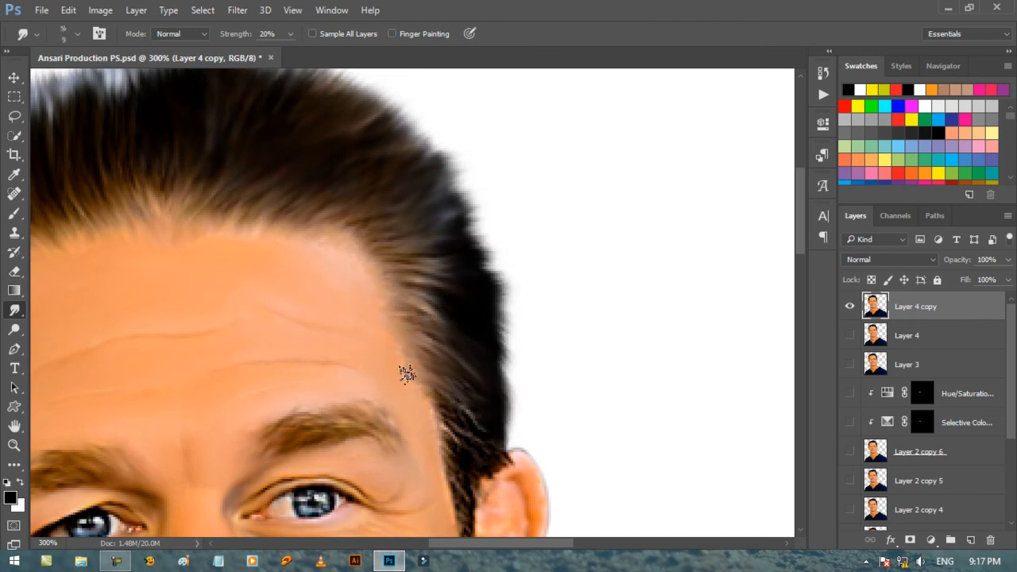
scroll(452, 430, down, 3)
mouse_move(461, 310)
mouse_down()
mouse_move(506, 360)
mouse_move(470, 412)
mouse_up()
drag(467, 397, 470, 437)
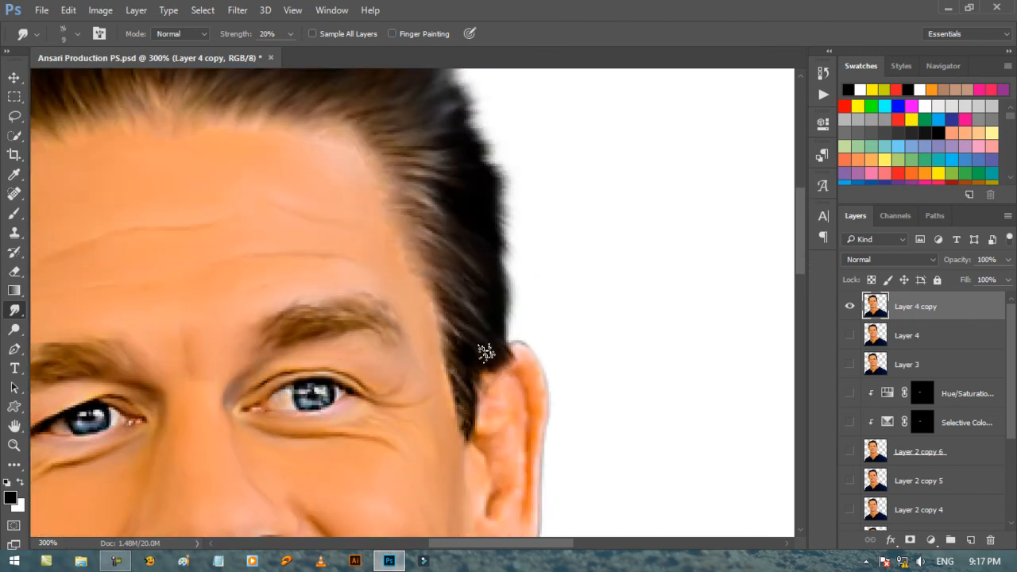
Choose the 65 px soft brush preset, reduce it to 9 px, and blend the skin along the right temple hairline.
right_click(468, 336)
click(512, 526)
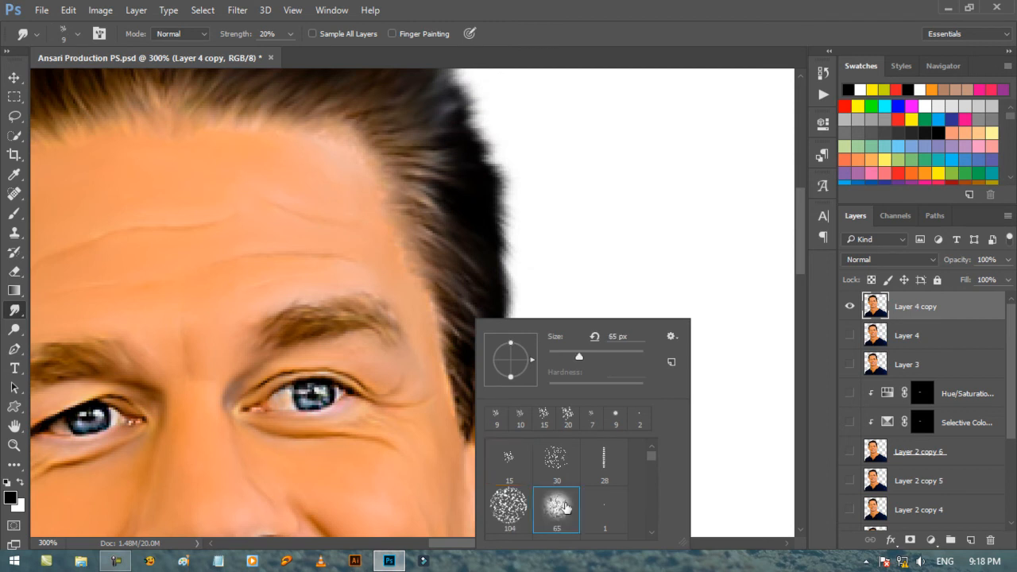
key(Return)
key(bracketleft)
key(bracketleft)
key(bracketleft)
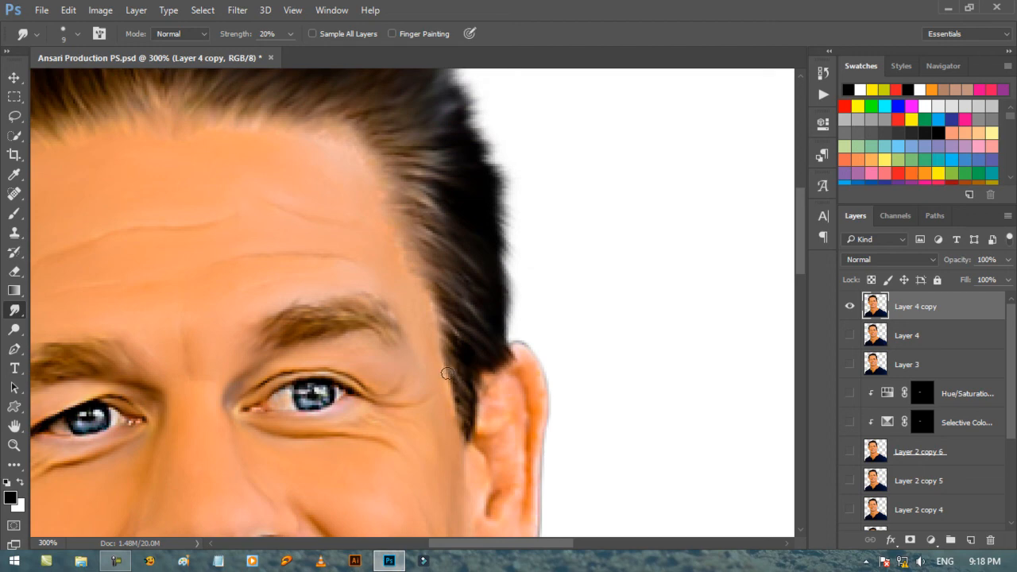
drag(323, 177, 528, 234)
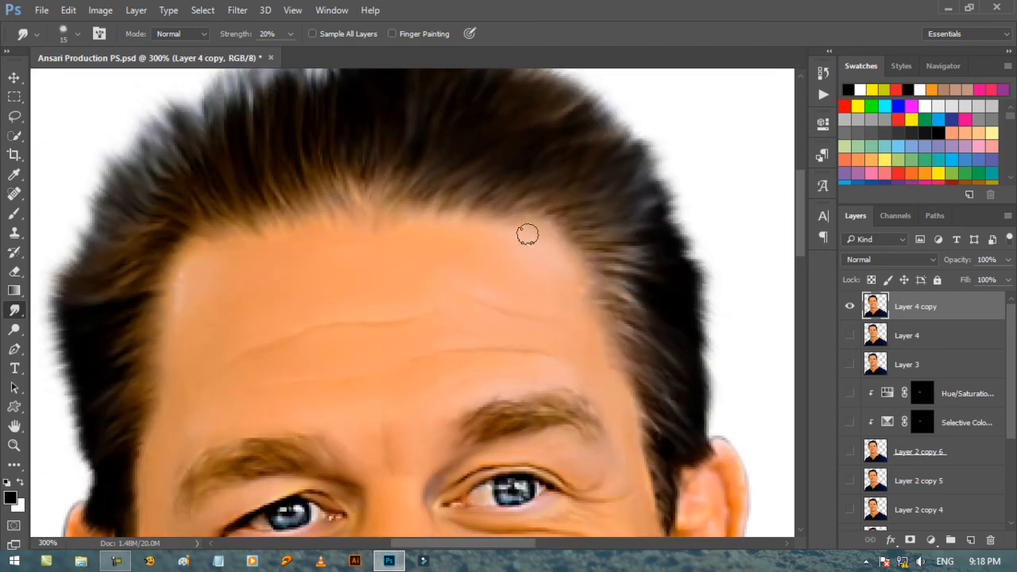
Blend the forehead skin along the hairline with the soft Smudge brush, and enlarge the brush to 25 px.
drag(178, 277, 521, 230)
key(bracketleft)
drag(506, 475, 509, 344)
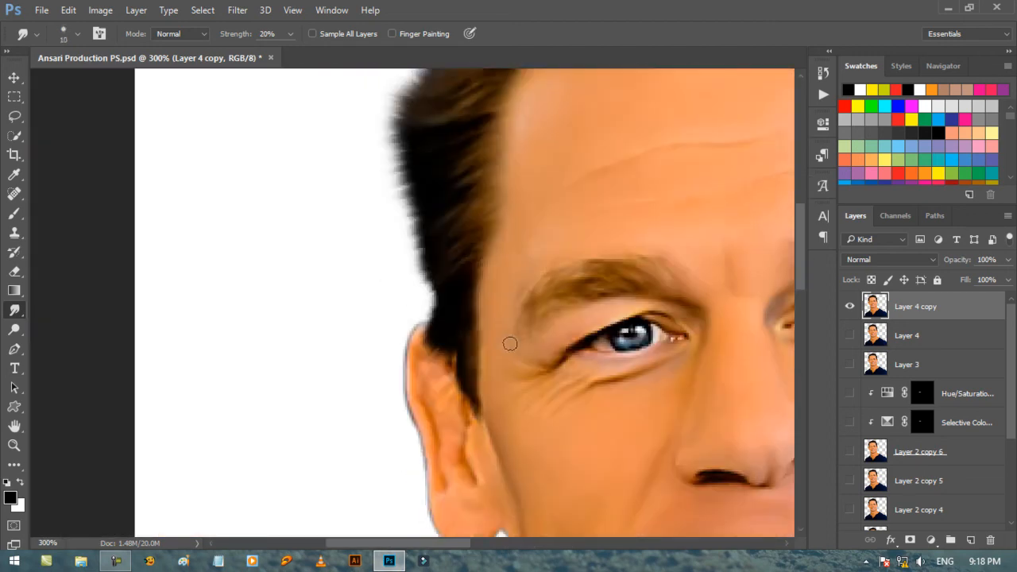
scroll(481, 180, up, 5)
key(bracketright)
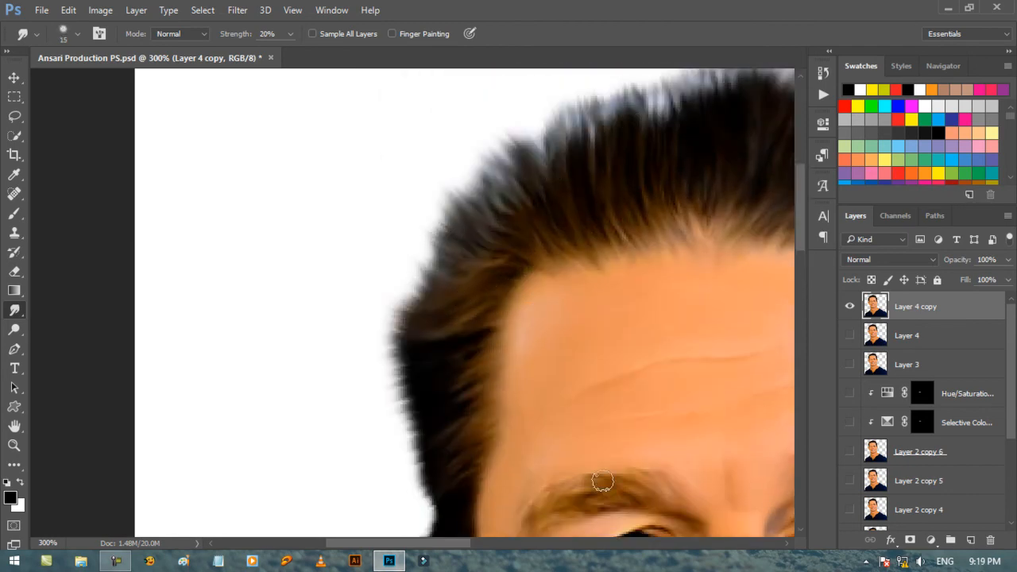
scroll(544, 215, right, 5)
scroll(544, 214, up, 2)
key(bracketright)
key(bracketright)
Fill the backdrop on Layer 2 with black to check the hair edges at 100% zoom, and refill it with white.
key(ctrl+1)
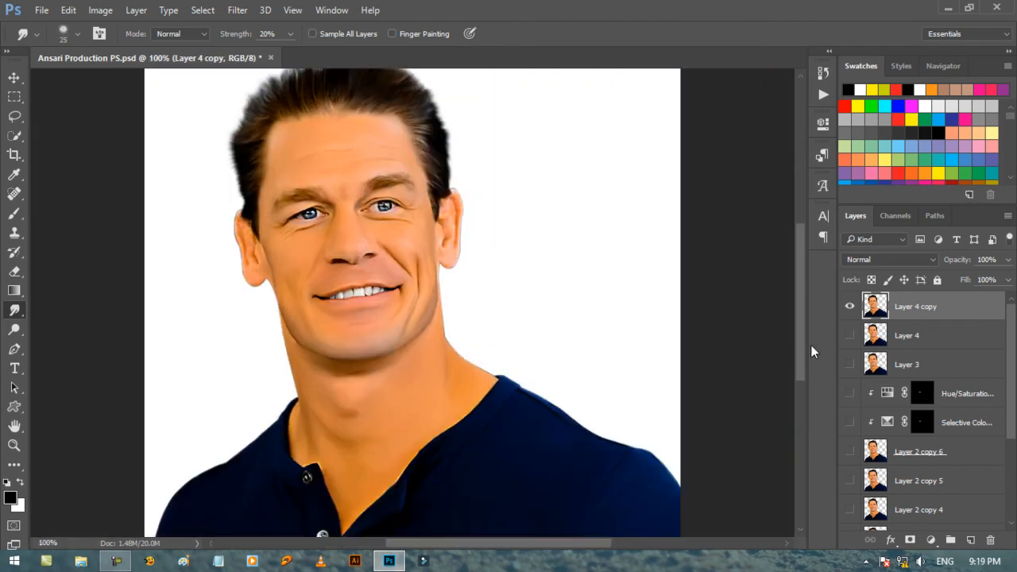
drag(799, 351, 797, 333)
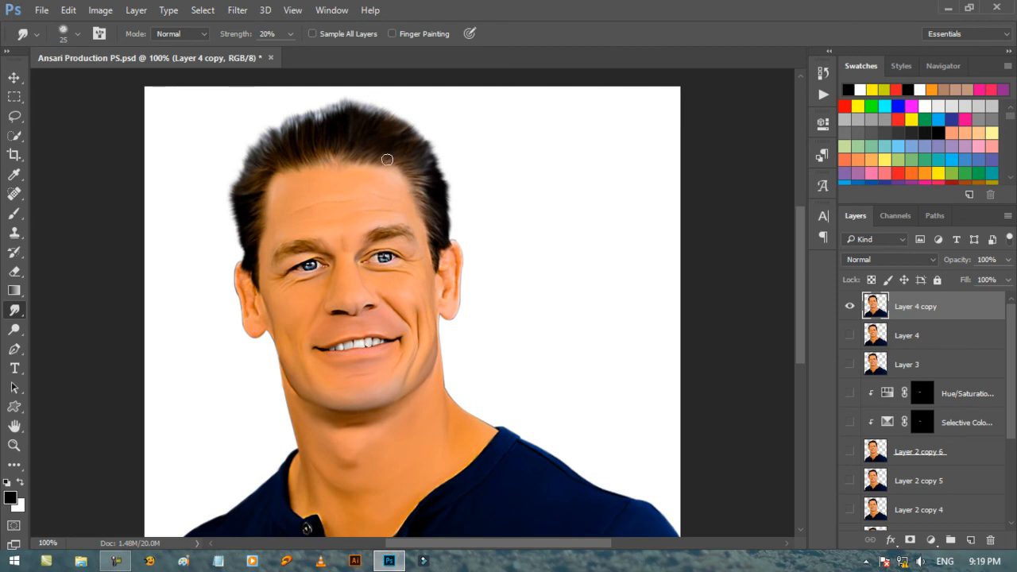
scroll(1010, 411, down, 5)
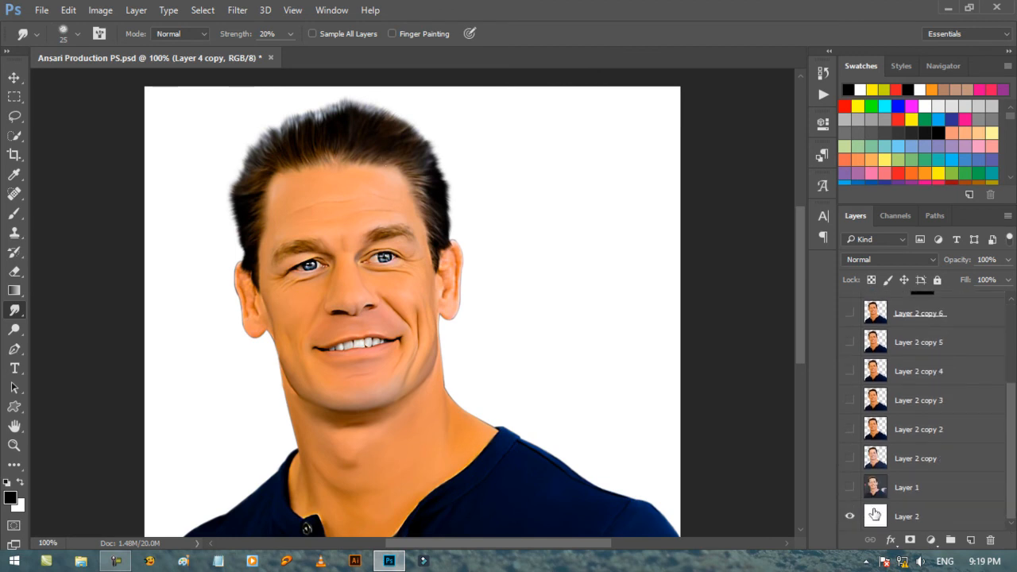
click(874, 516)
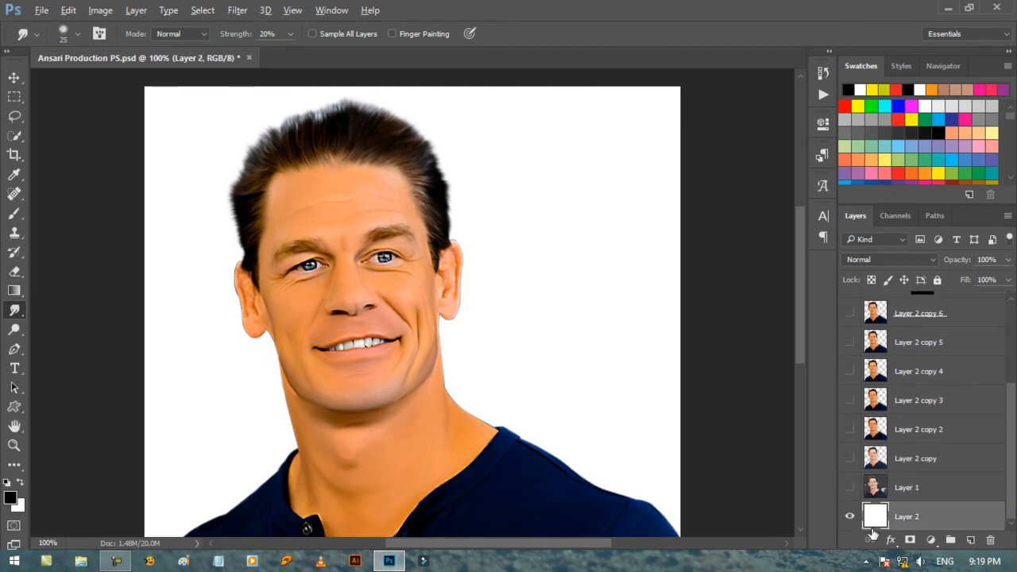
key(alt+BackSpace)
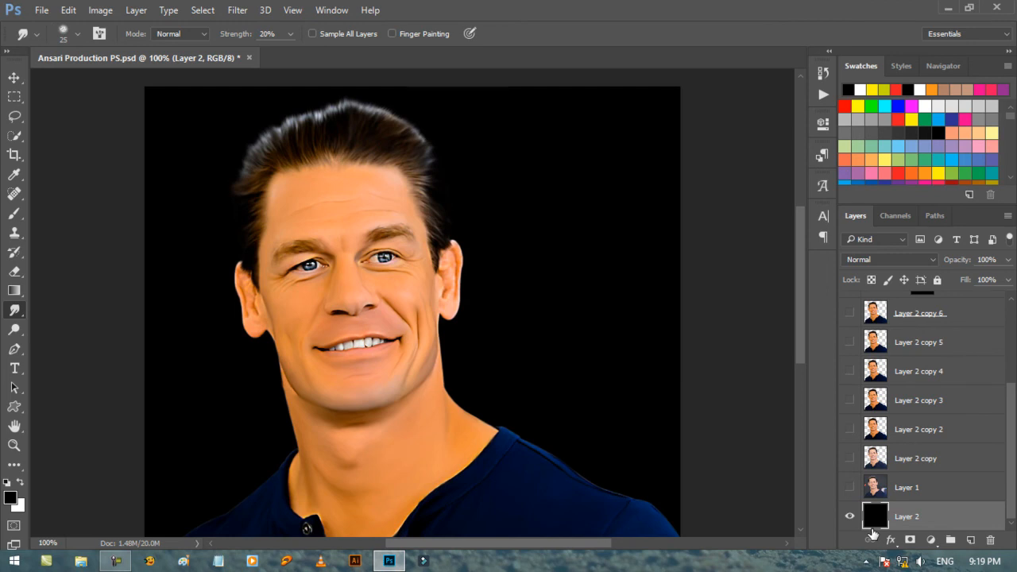
key(ctrl+BackSpace)
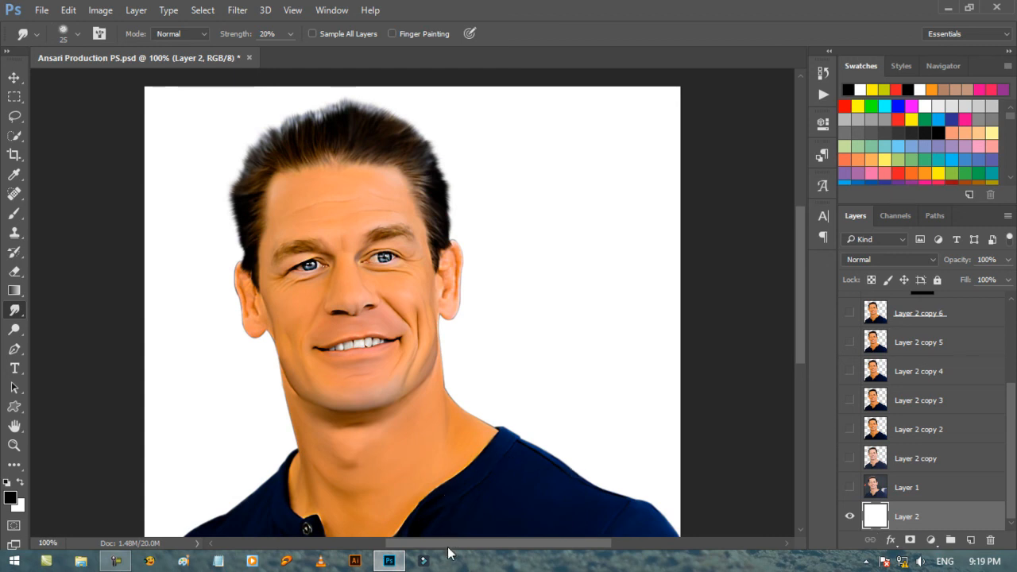
Examine the finished portrait at 100%, inspect the face closely at 300%, and fit the whole image on screen.
drag(448, 552, 424, 556)
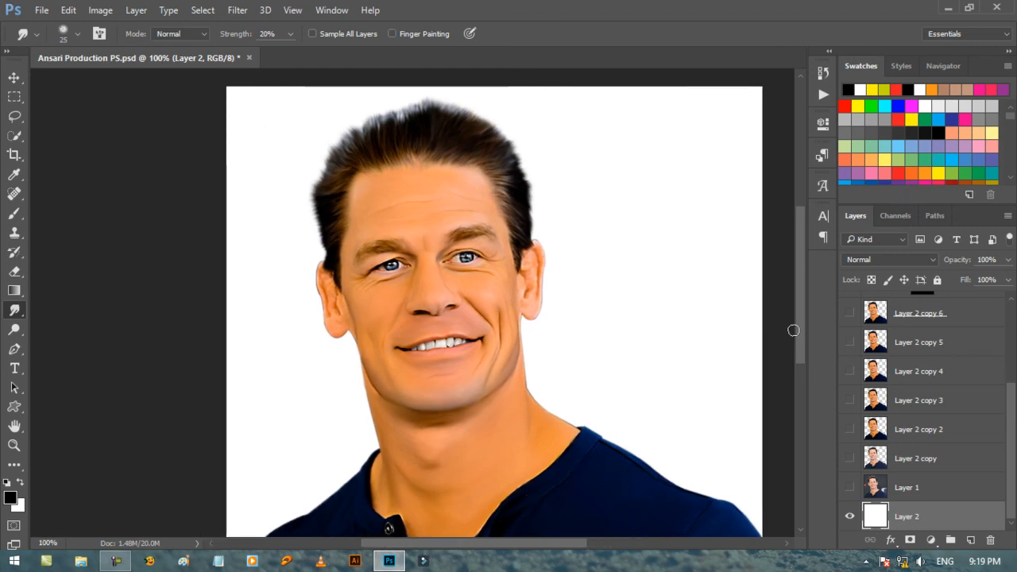
drag(798, 340, 798, 357)
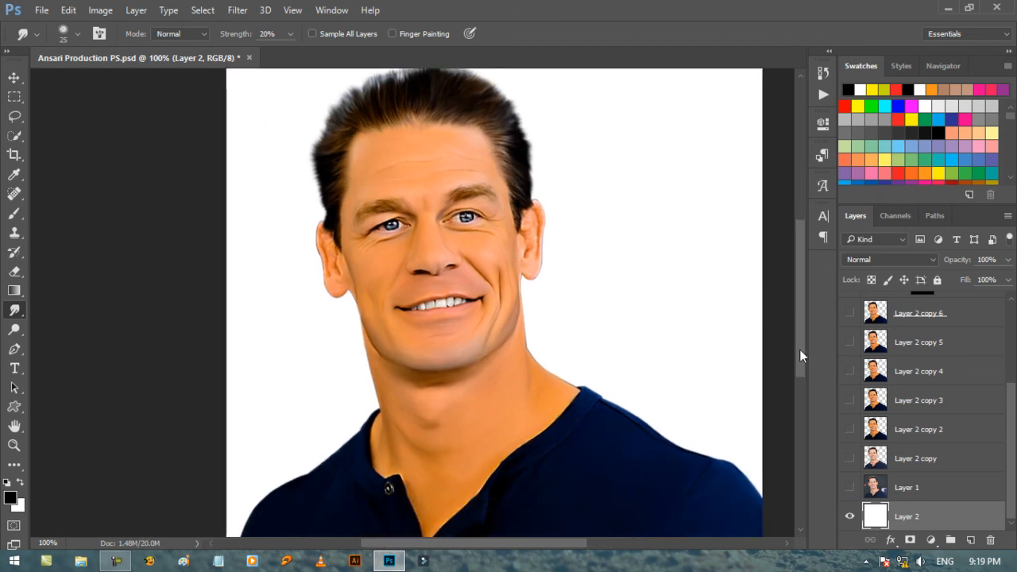
click(14, 78)
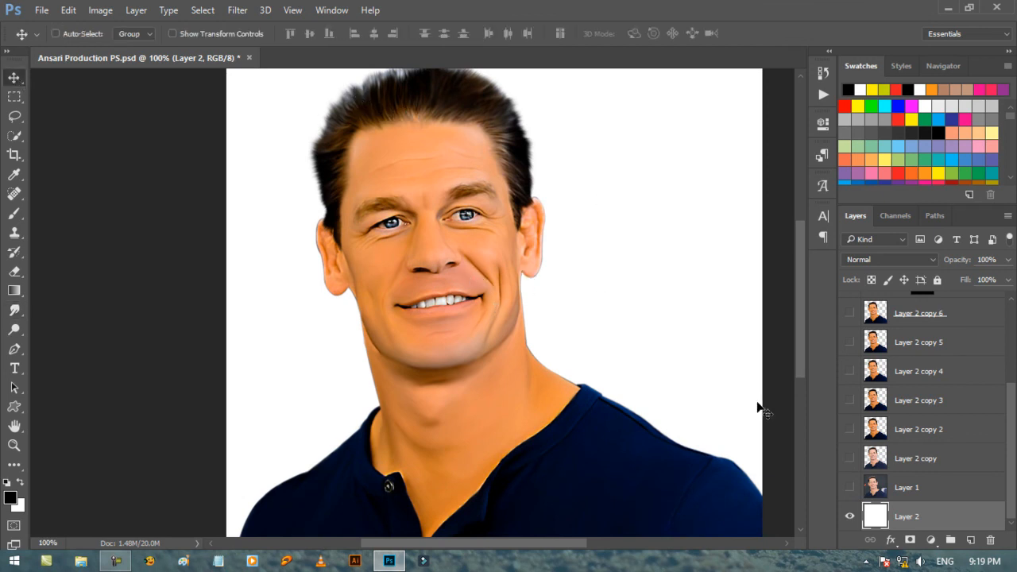
drag(804, 382, 793, 357)
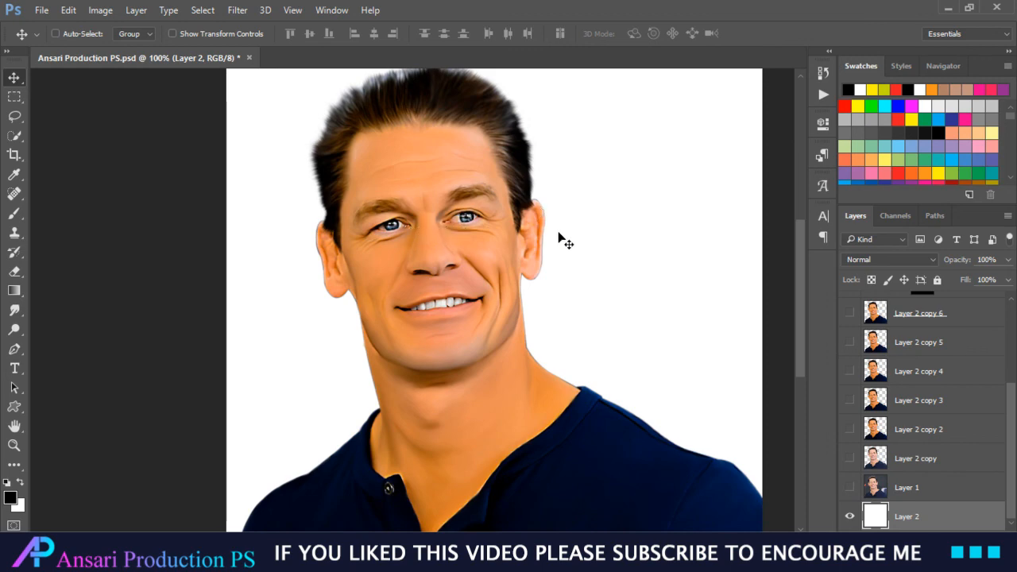
scroll(558, 236, up, 1)
click(14, 445)
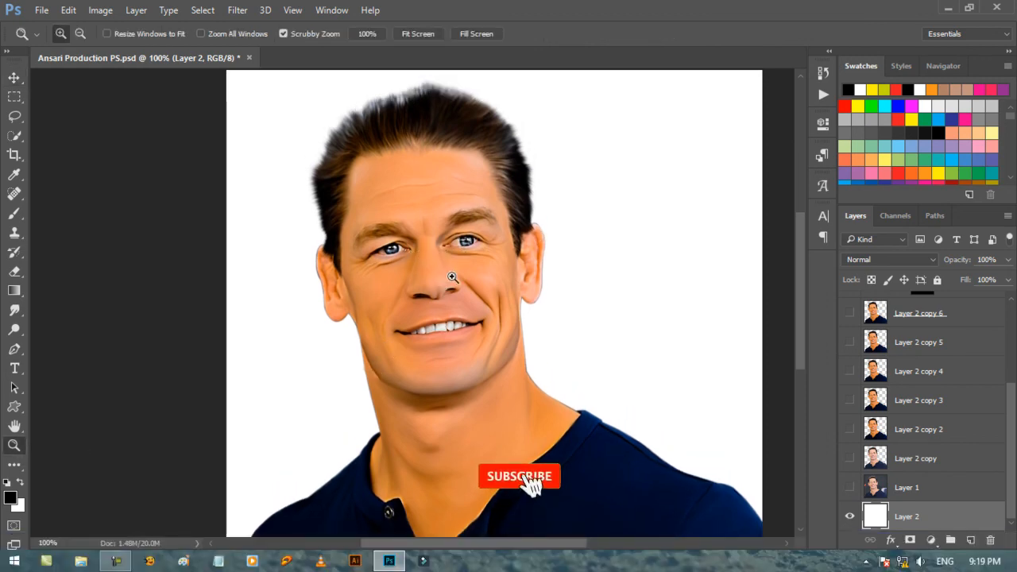
drag(452, 276, 534, 260)
right_click(535, 263)
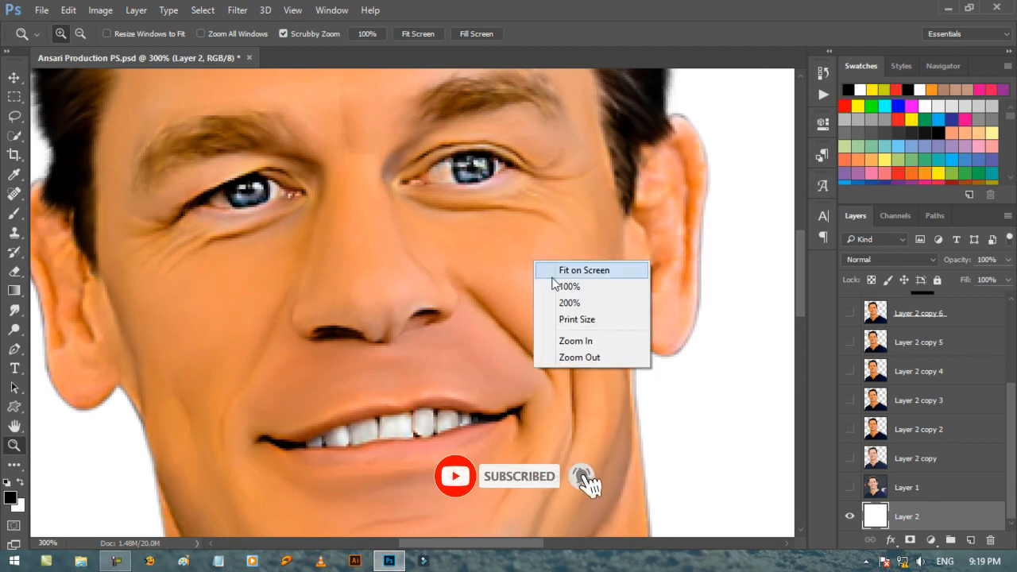
click(554, 269)
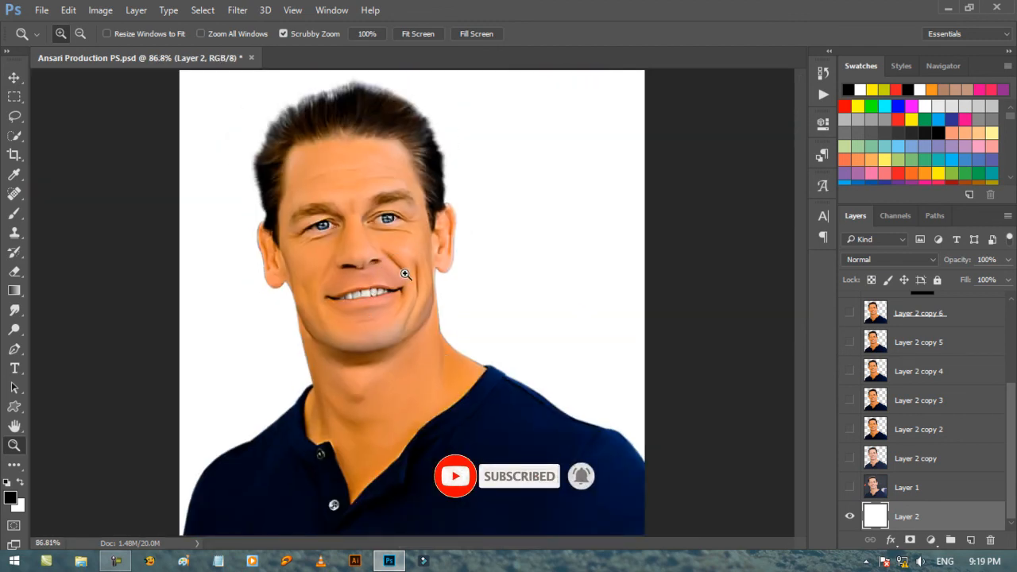